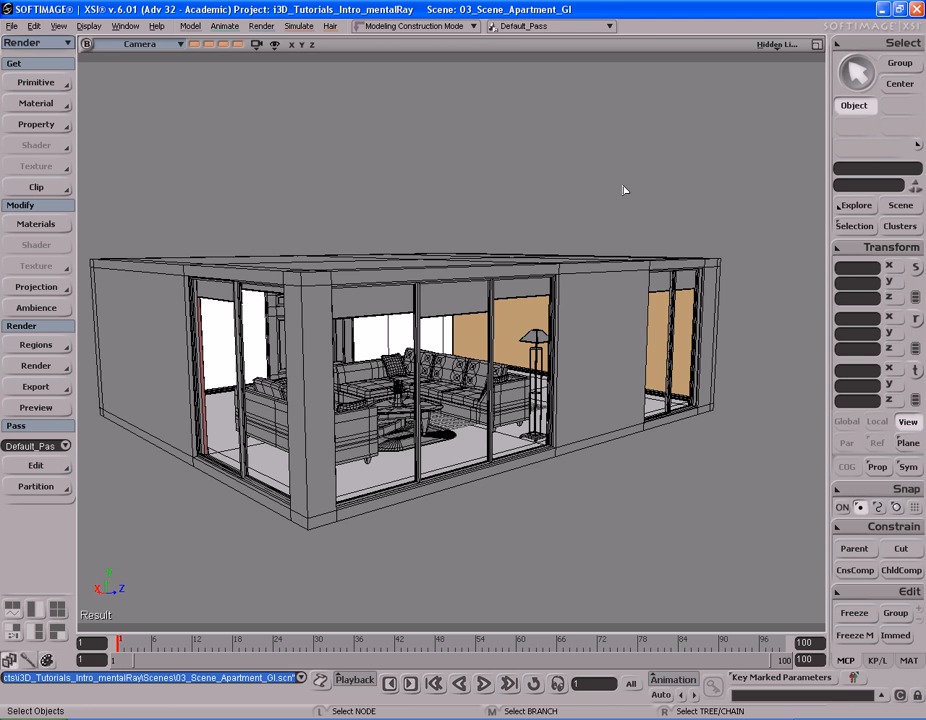
Examine the apartment exterior from several angles, checking the glass door frames and the large window frame
key("s")
right_click_drag(502, 203, 522, 193)
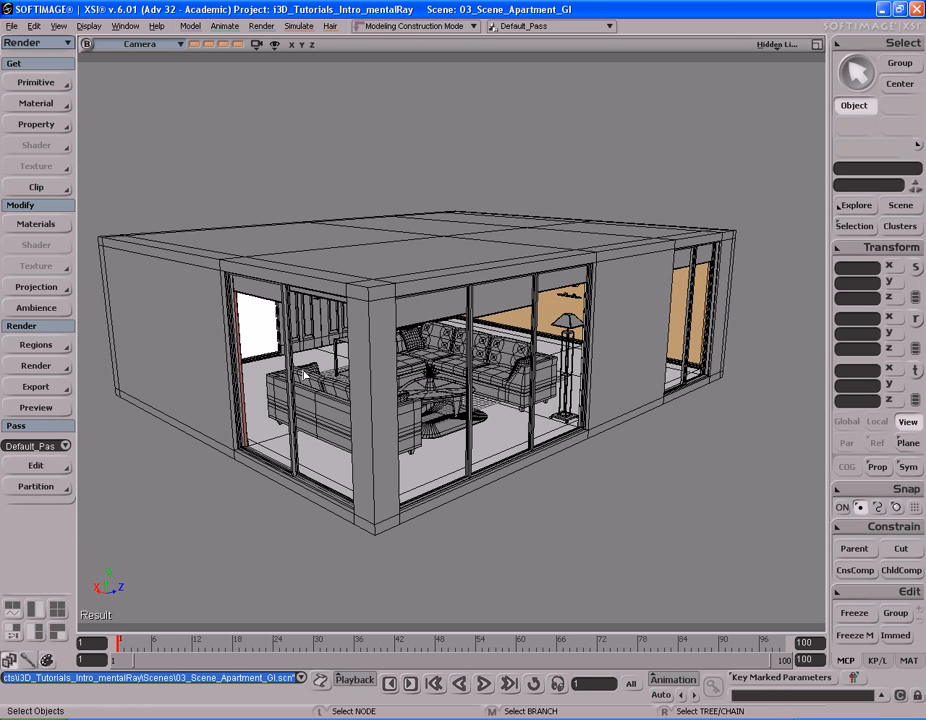
key("s")
right_click_drag(306, 383, 405, 376)
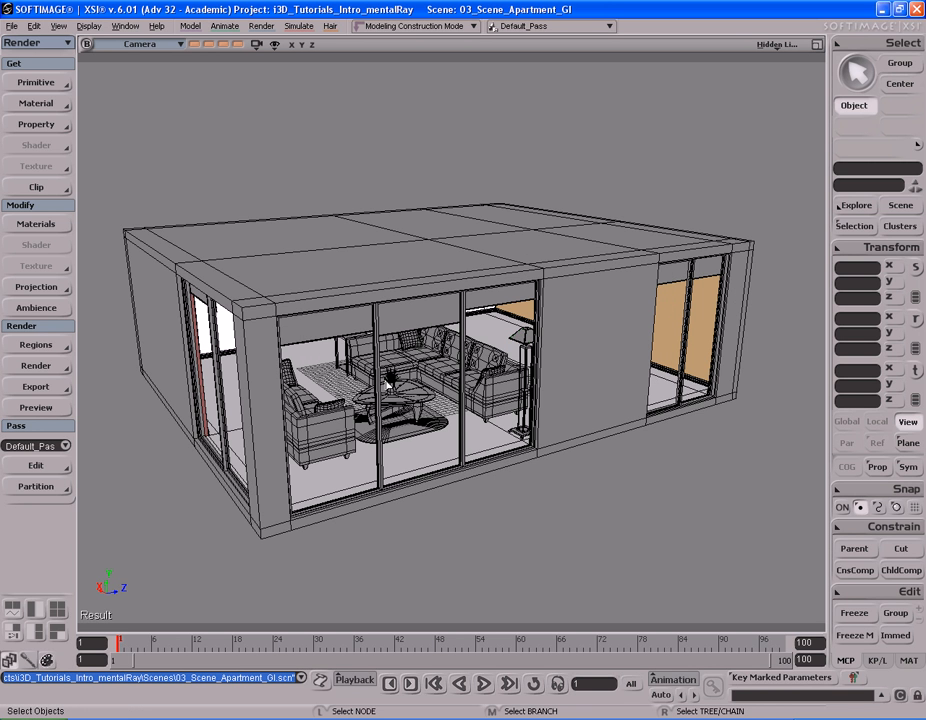
key("s")
right_click_drag(390, 292, 505, 370)
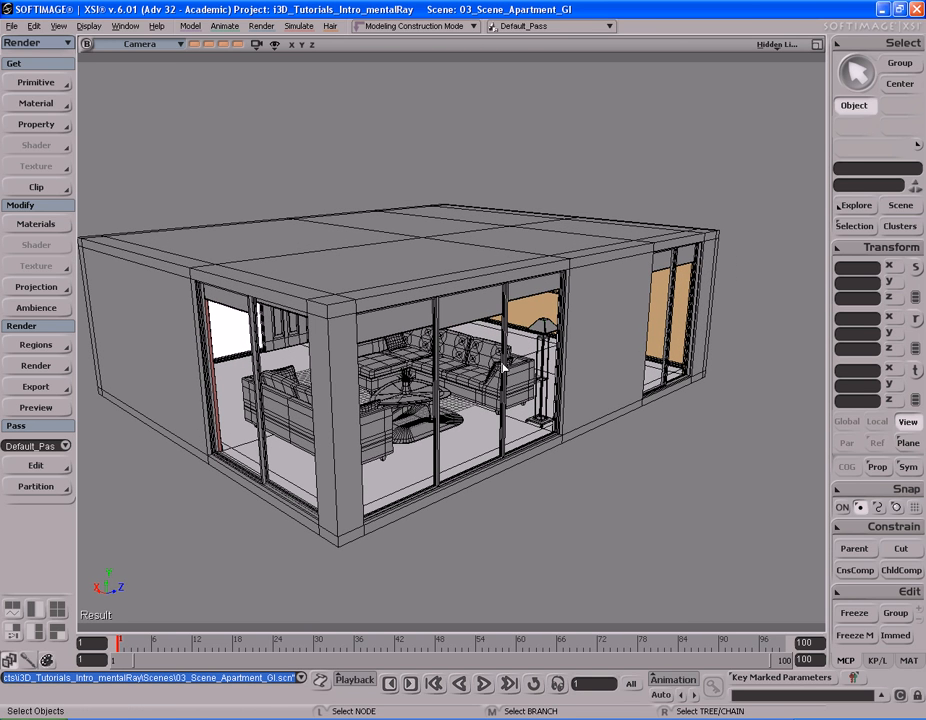
left_click(668, 300)
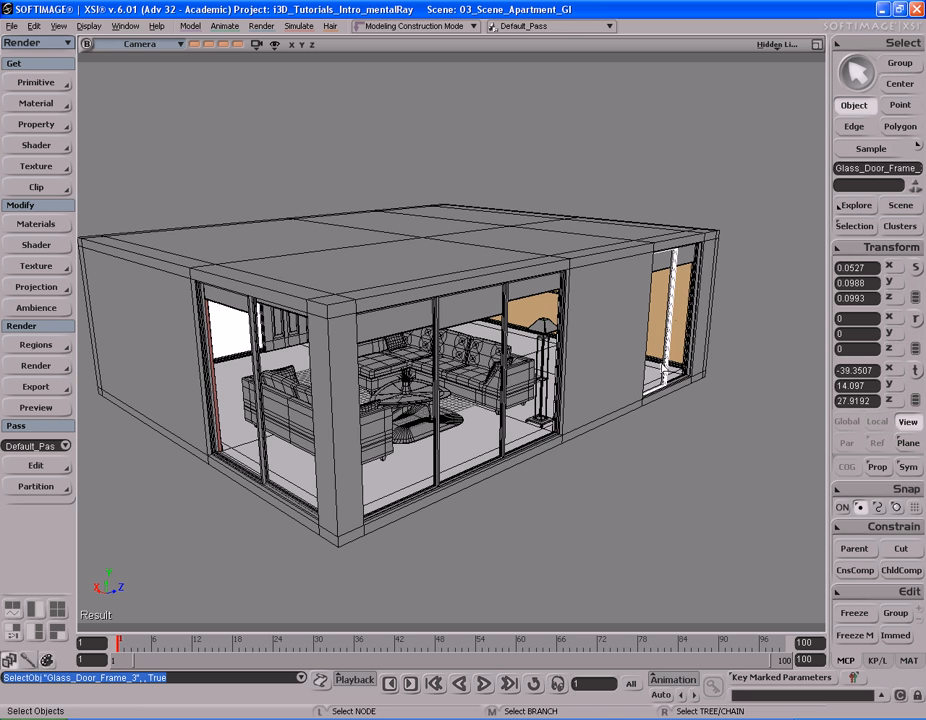
left_click(370, 267)
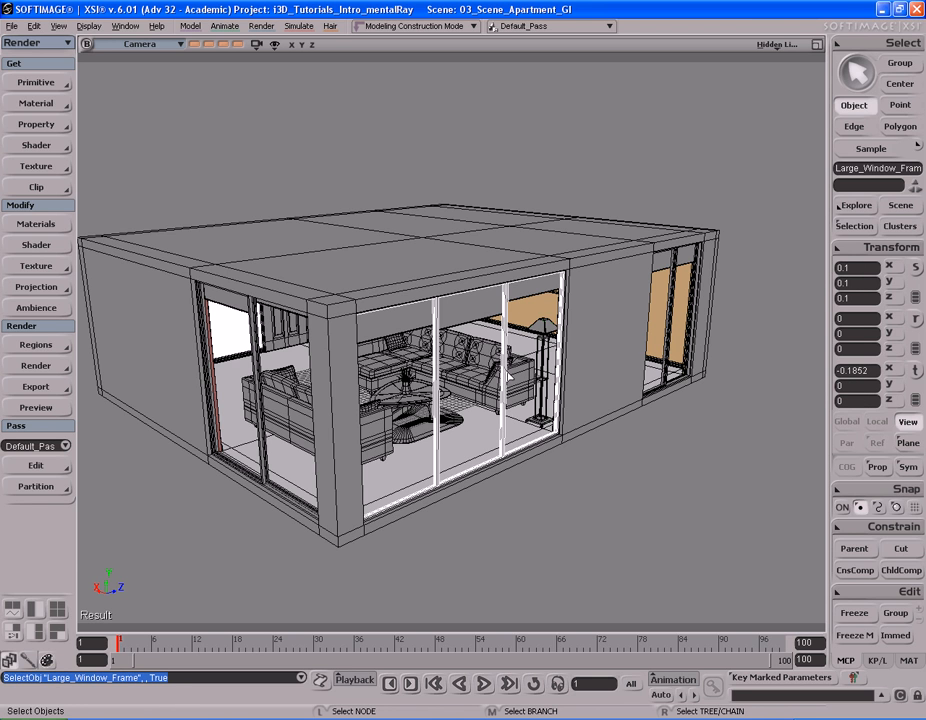
left_click(260, 397)
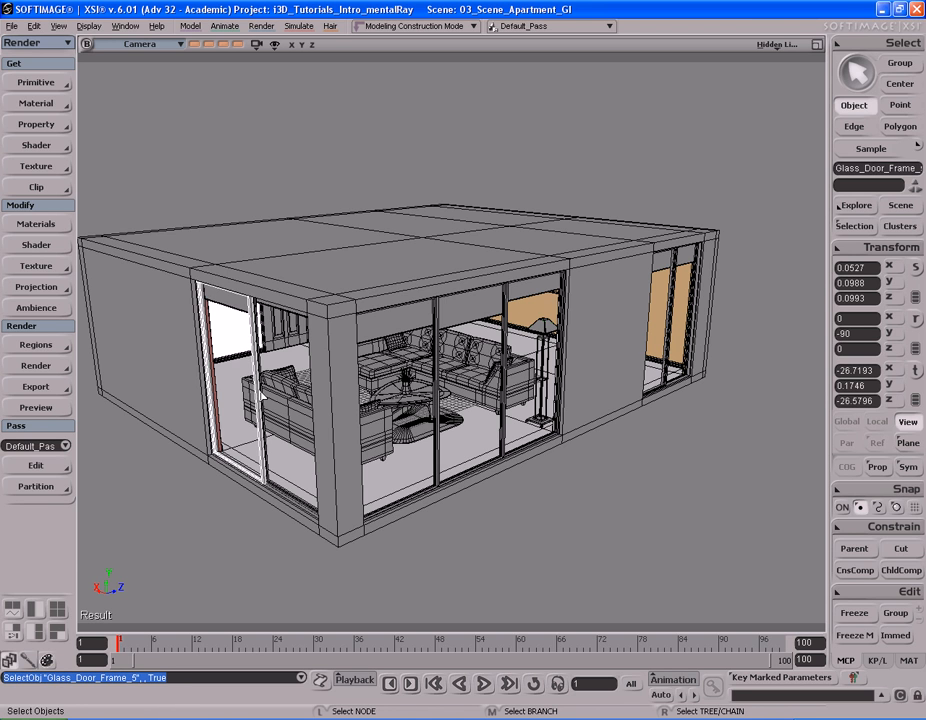
left_click(545, 502)
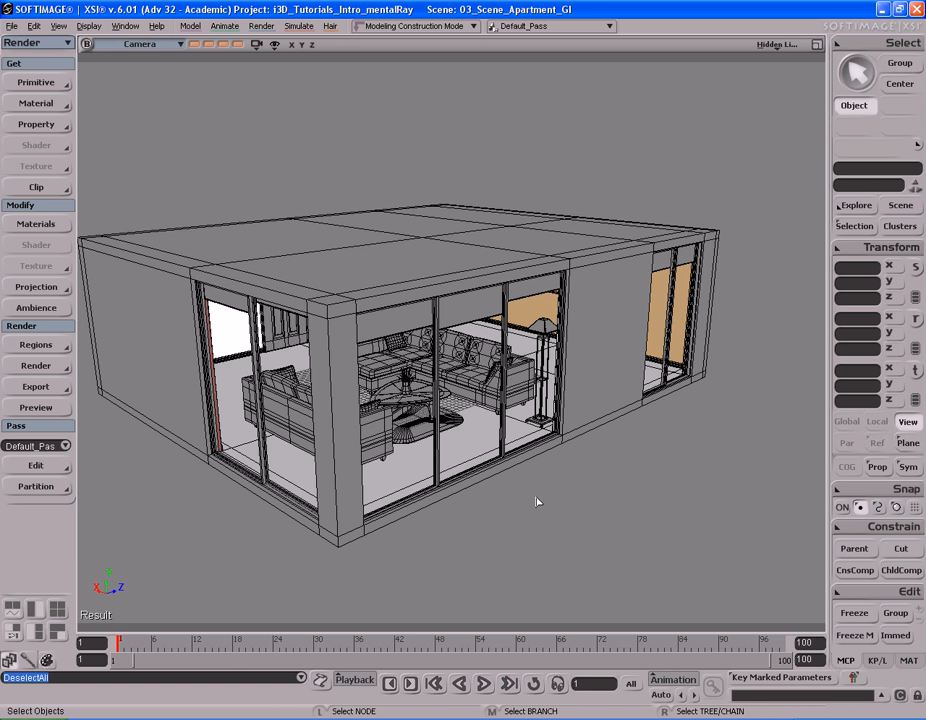
key("s")
right_click_drag(587, 446, 444, 445)
left_click_drag(444, 445, 643, 441)
right_click_drag(643, 441, 597, 437)
key("Escape")
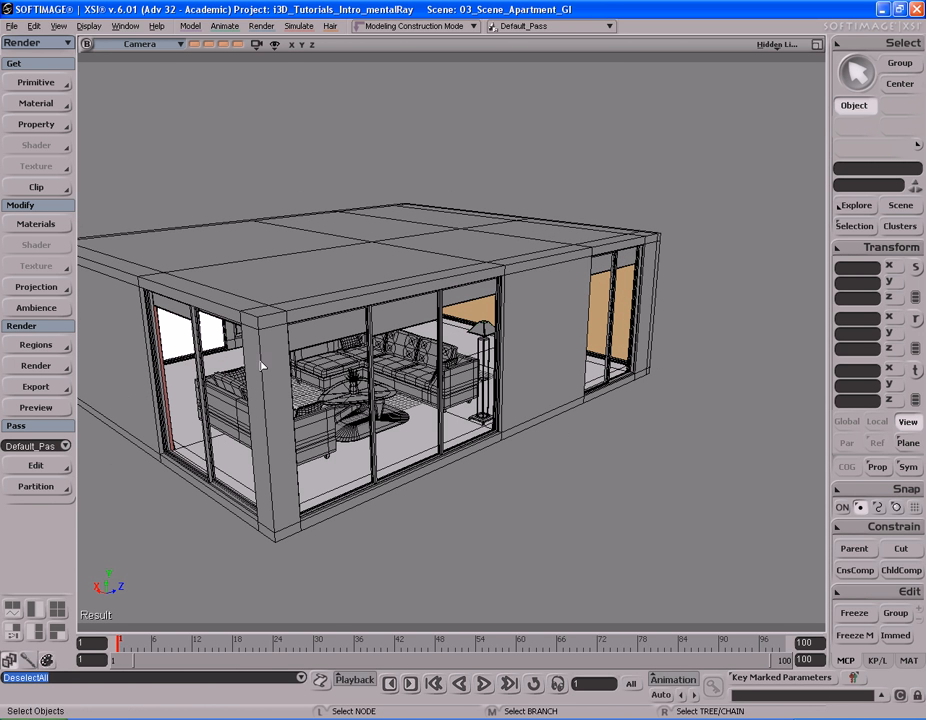
Add a spot light to the scene, keeping its default light properties
left_click(36, 82)
mouse_move(133, 208)
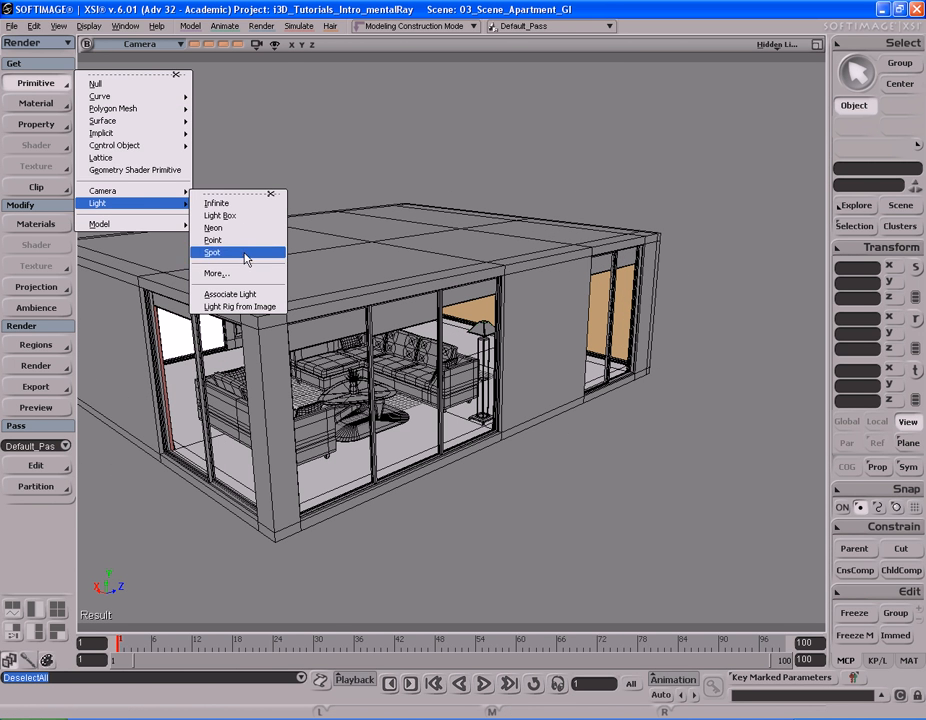
left_click(240, 252)
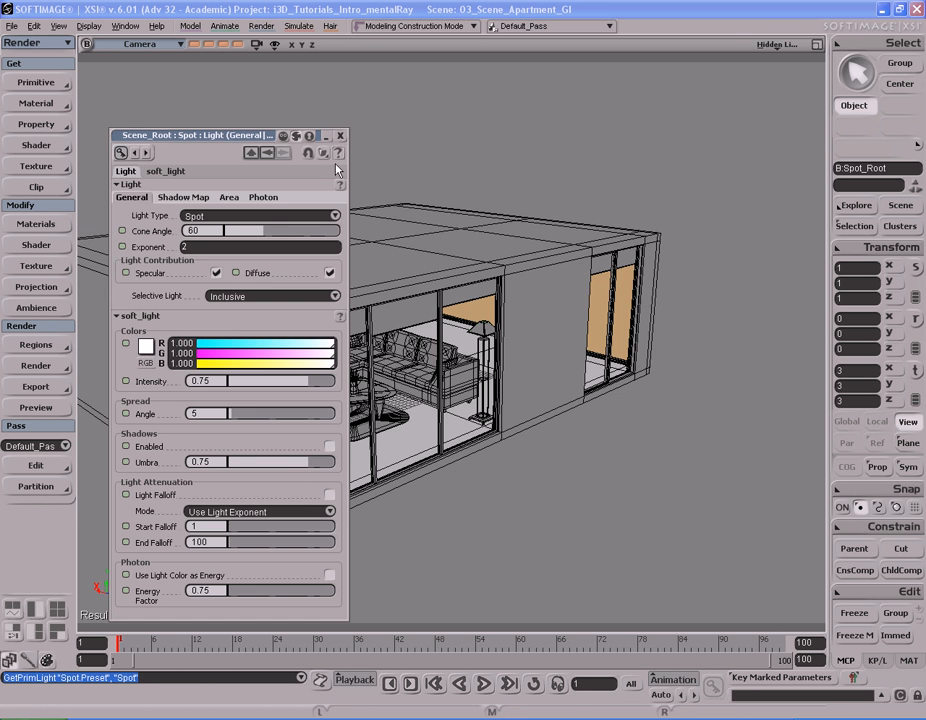
left_click(340, 135)
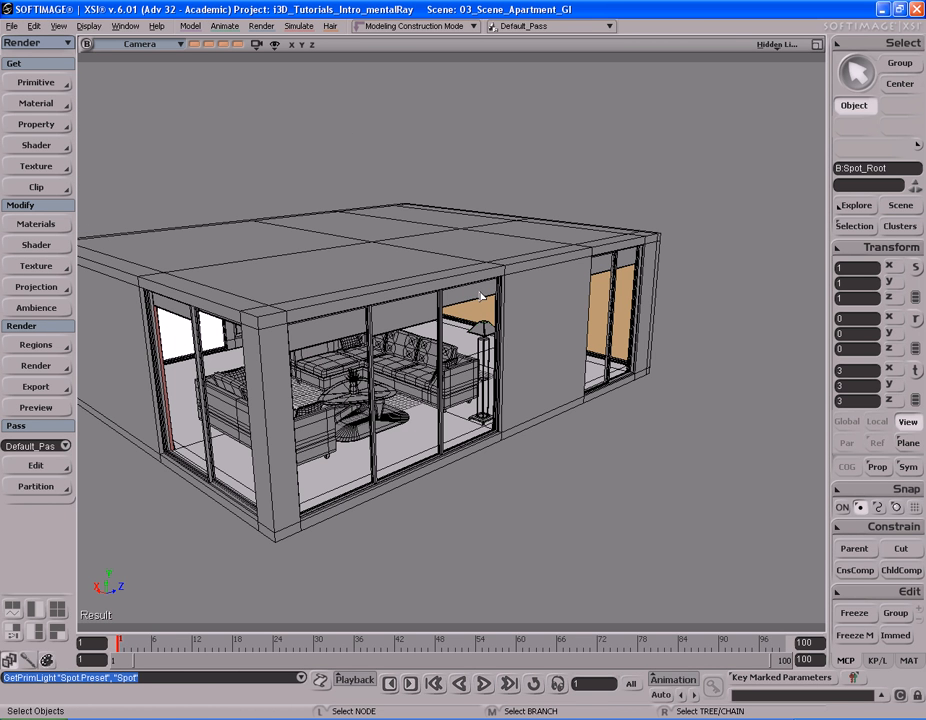
Frame the new spot light in the camera view and switch the view to wireframe display
key("f")
key("s")
right_click_drag(442, 327, 387, 335)
mouse_move(329, 331)
right_mouse_down()
mouse_move(502, 343)
mouse_move(560, 310)
right_mouse_up()
left_click(777, 44)
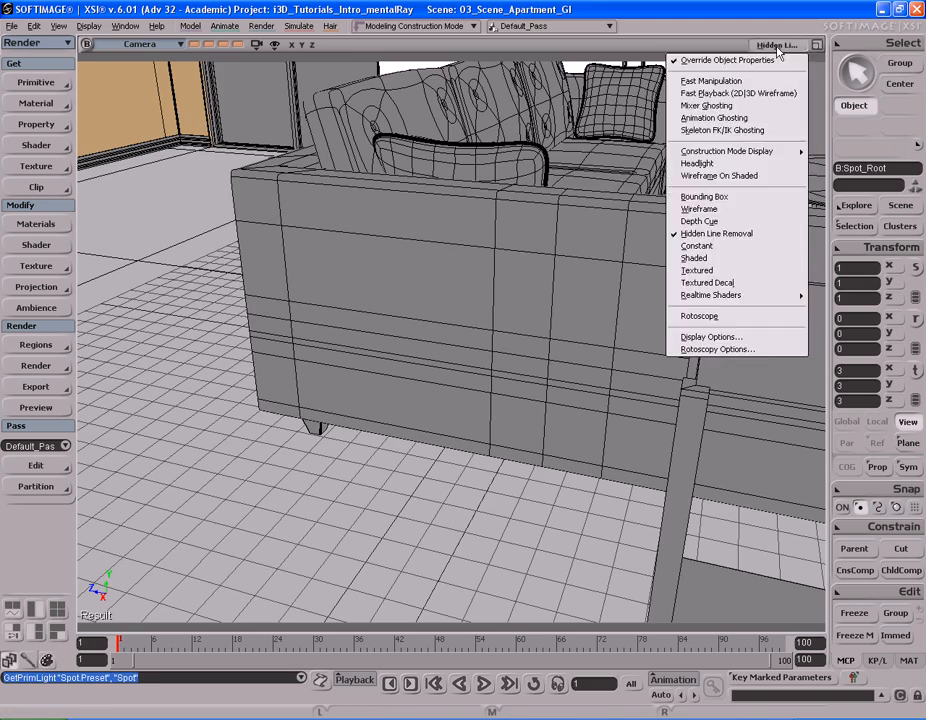
left_click(700, 211)
key("s")
mouse_move(645, 265)
right_mouse_down()
mouse_move(511, 267)
mouse_move(550, 269)
mouse_move(554, 256)
mouse_move(628, 260)
right_mouse_up()
middle_click_drag(628, 260, 588, 310)
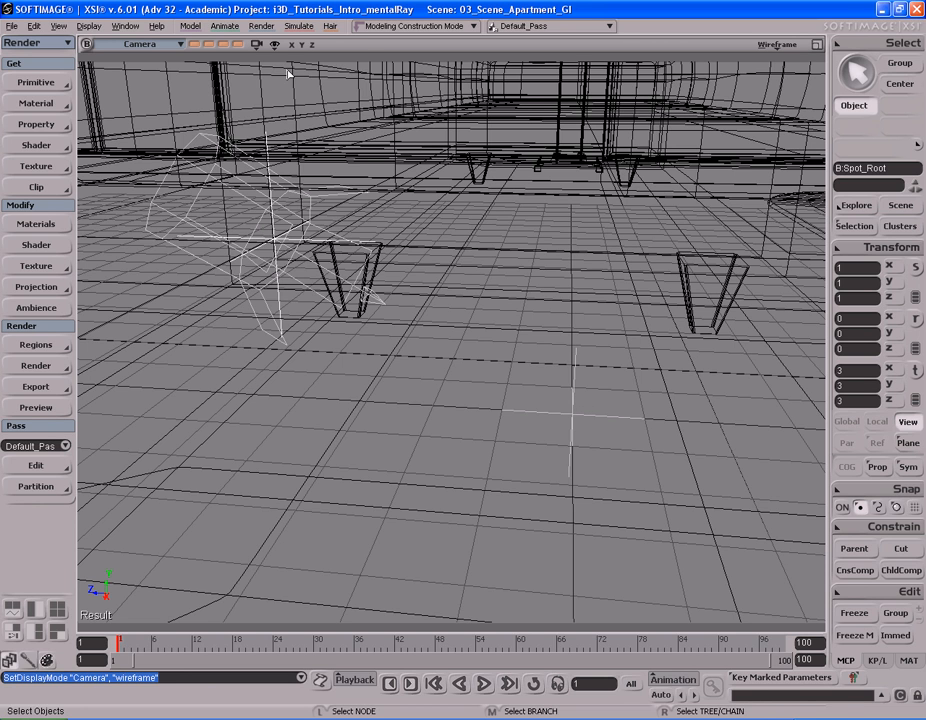
Isolate the selected spot light in the camera view to hide the rest of the scene
left_click(256, 45)
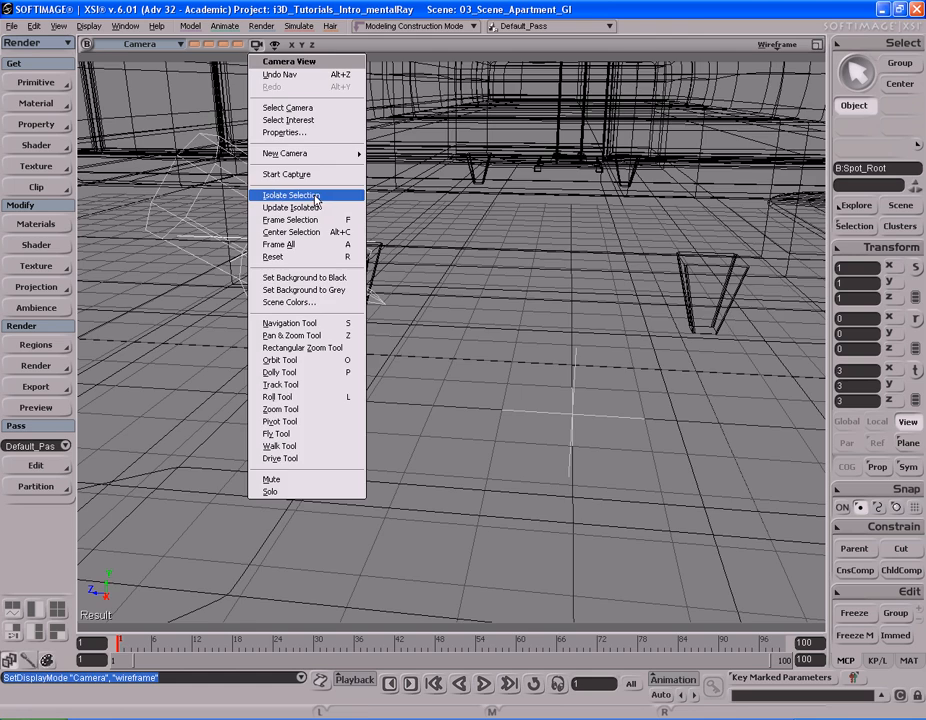
left_click(284, 196)
right_click_drag(527, 231, 521, 271)
key("Escape")
key("s")
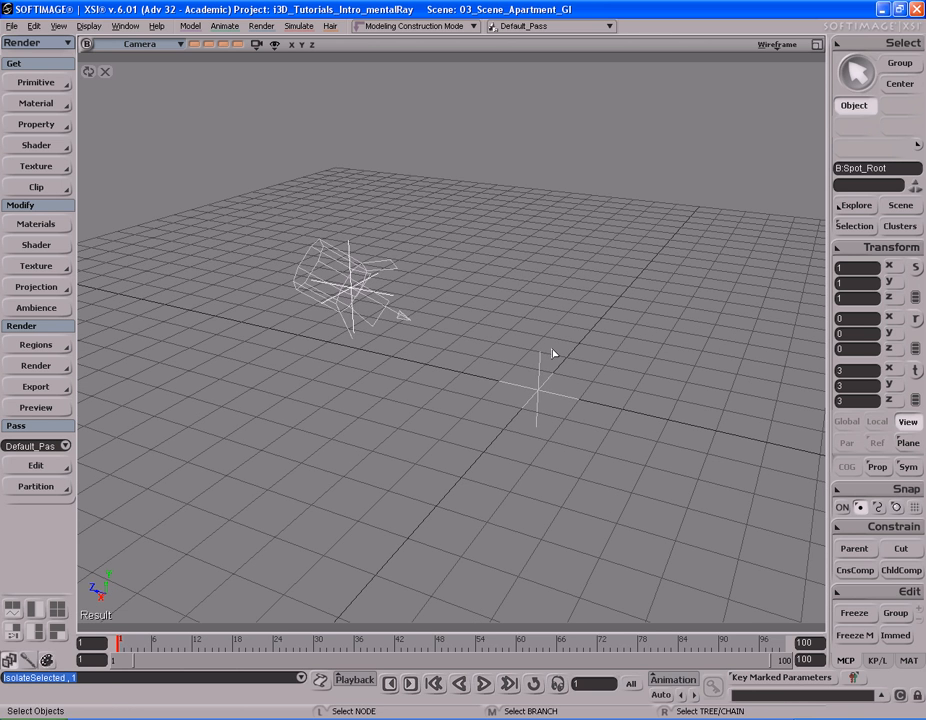
Move the spot light's interest to test how it aims the light, and delete the interest
left_click(541, 372)
key("v")
left_click_drag(580, 425, 616, 399)
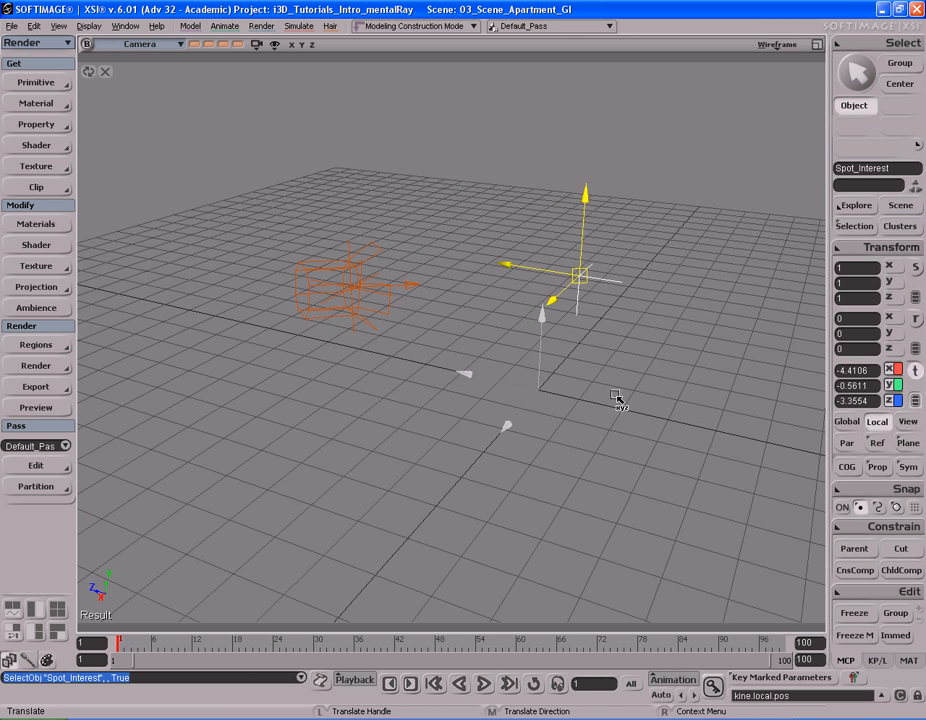
key("Delete")
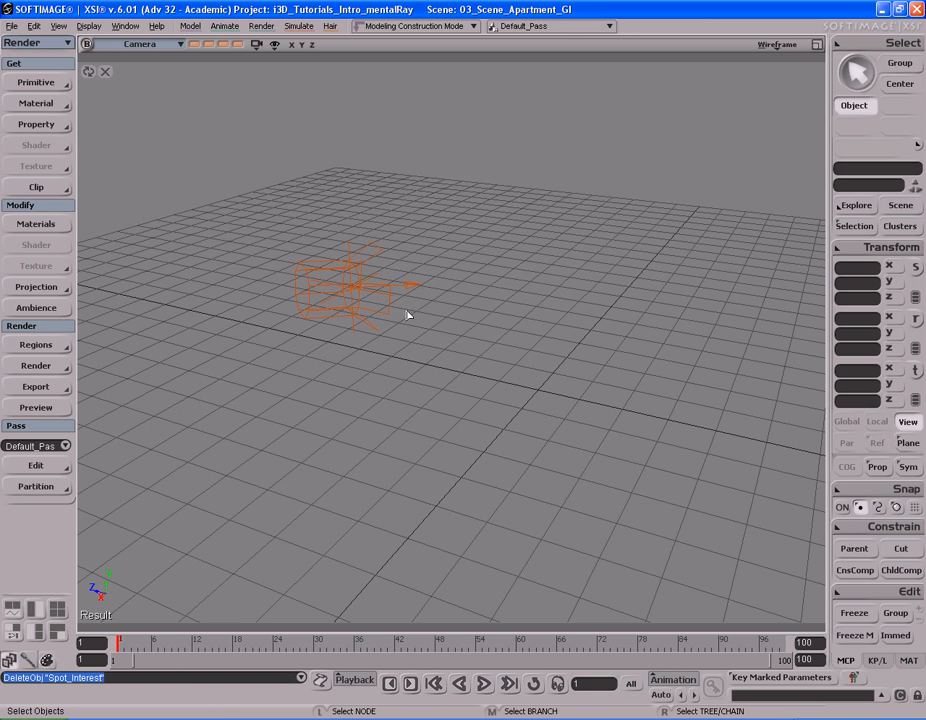
Try moving the spot light by its root and undo the move
left_click(363, 270)
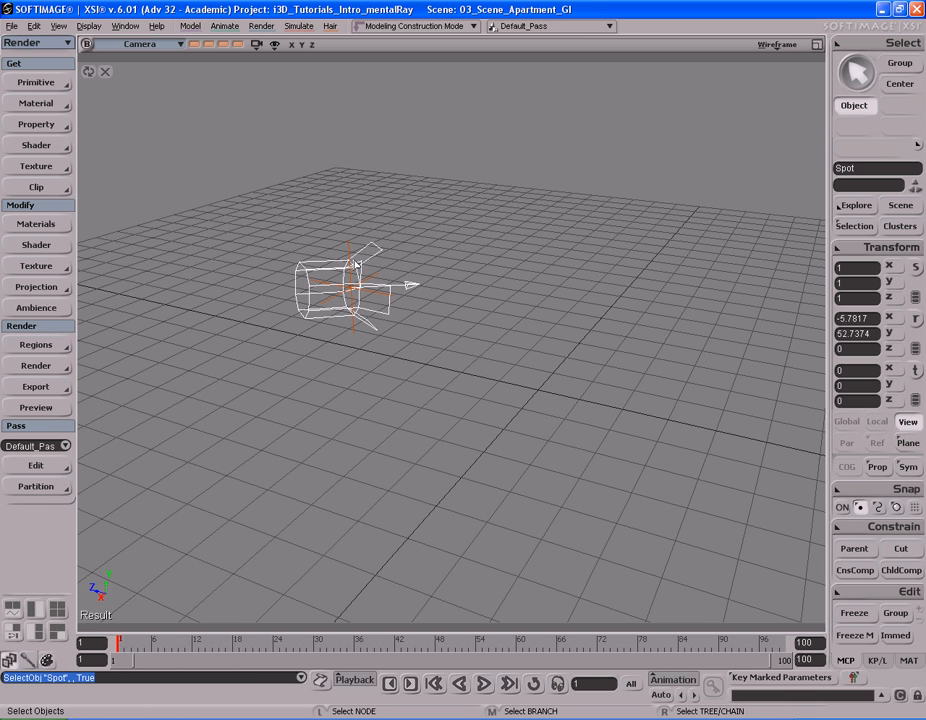
left_click(348, 251)
key("v")
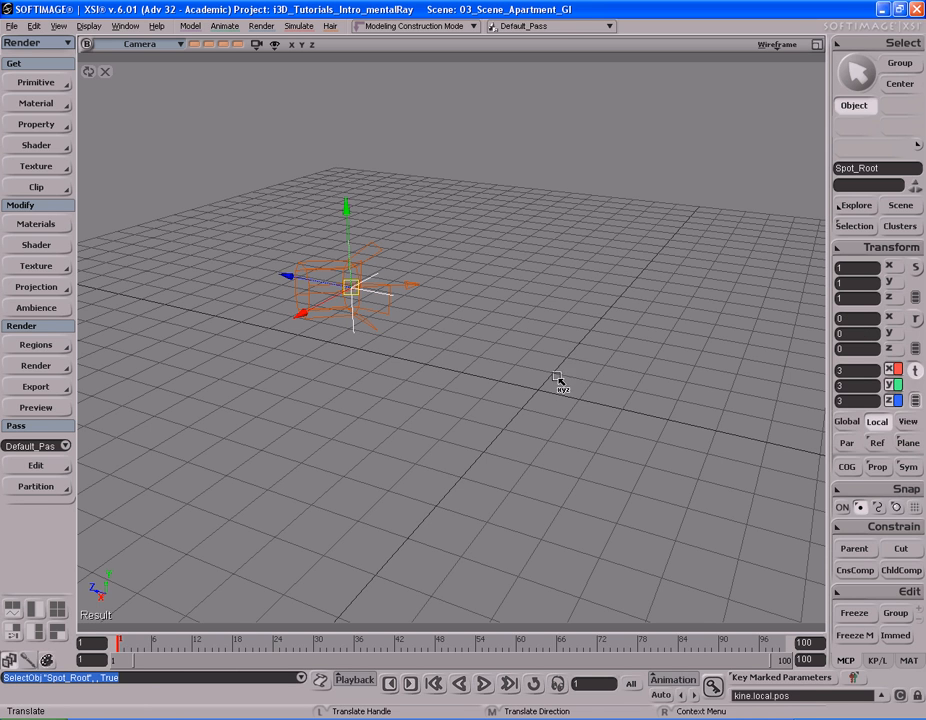
left_click_drag(484, 399, 509, 303)
key("ctrl+z")
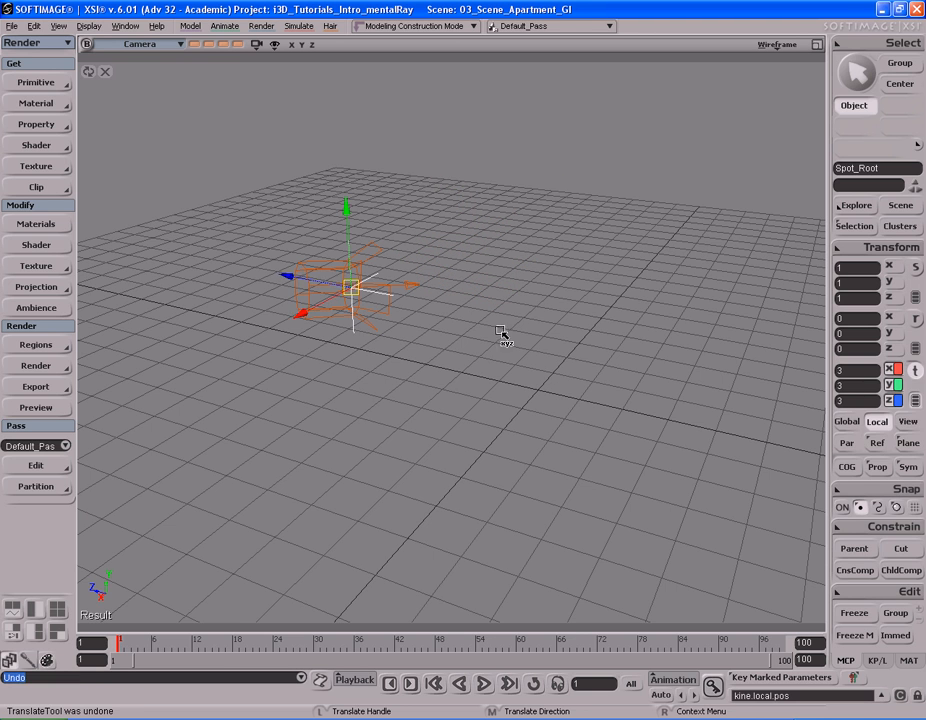
Cut the spot light from its root parent and delete the leftover root
key("space")
left_click(363, 270)
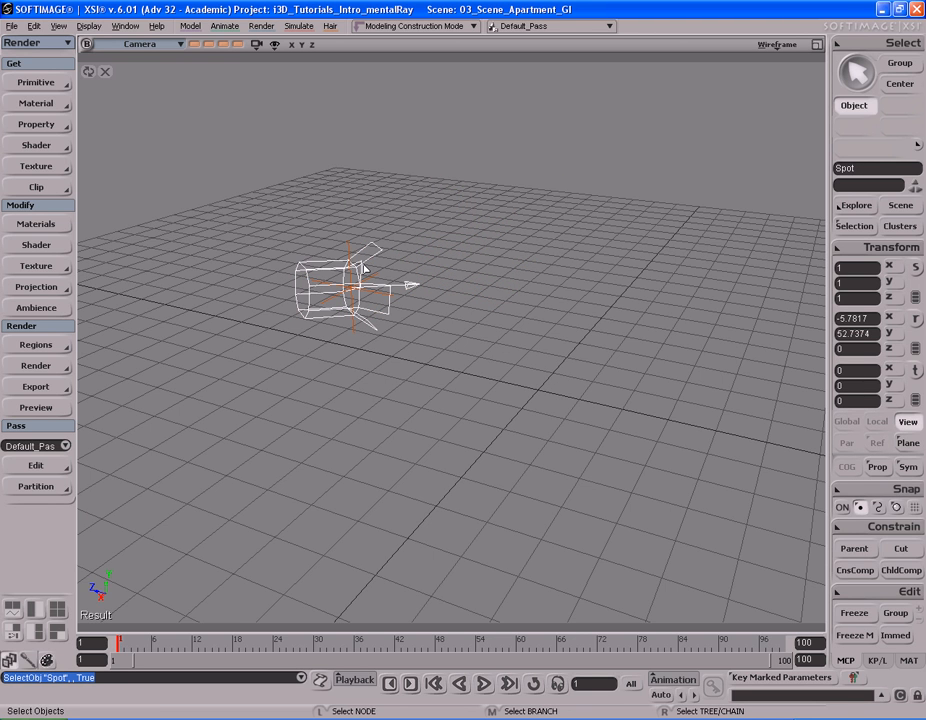
left_click(902, 548)
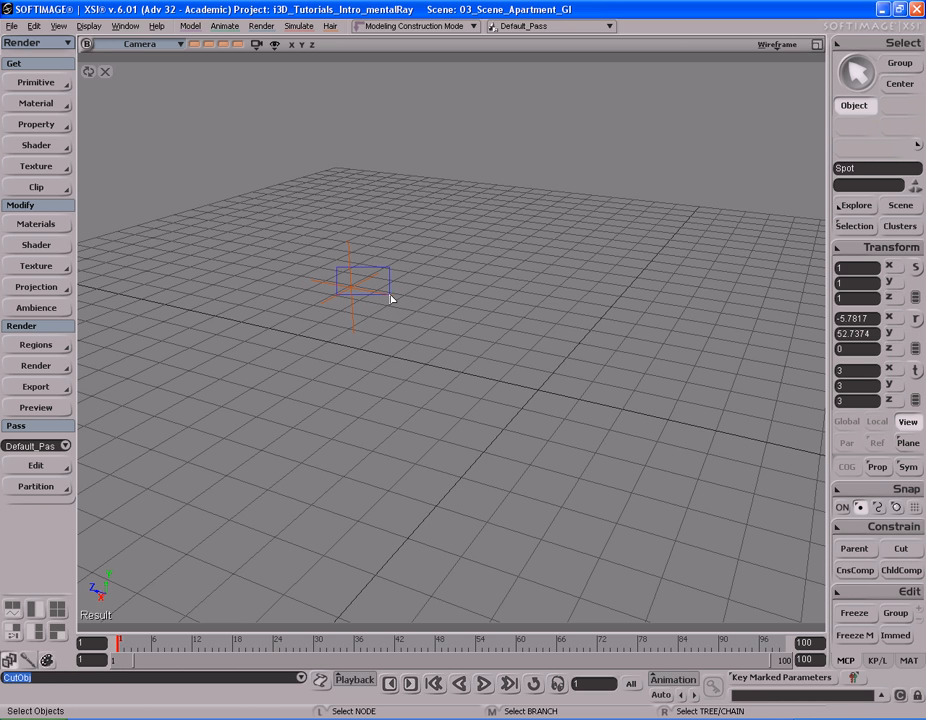
left_click(390, 296)
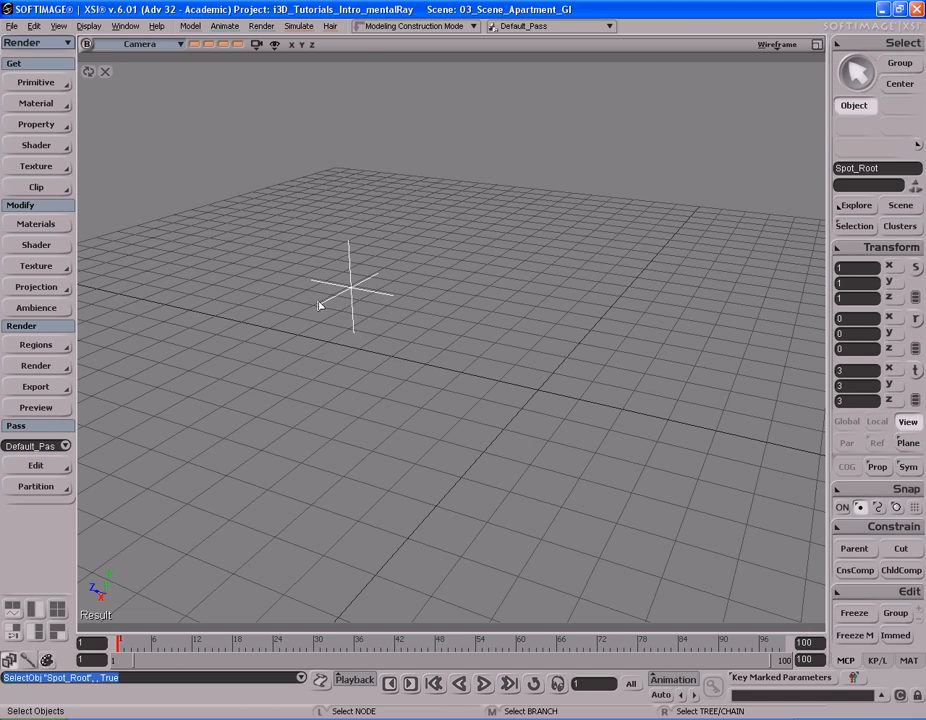
key("Delete")
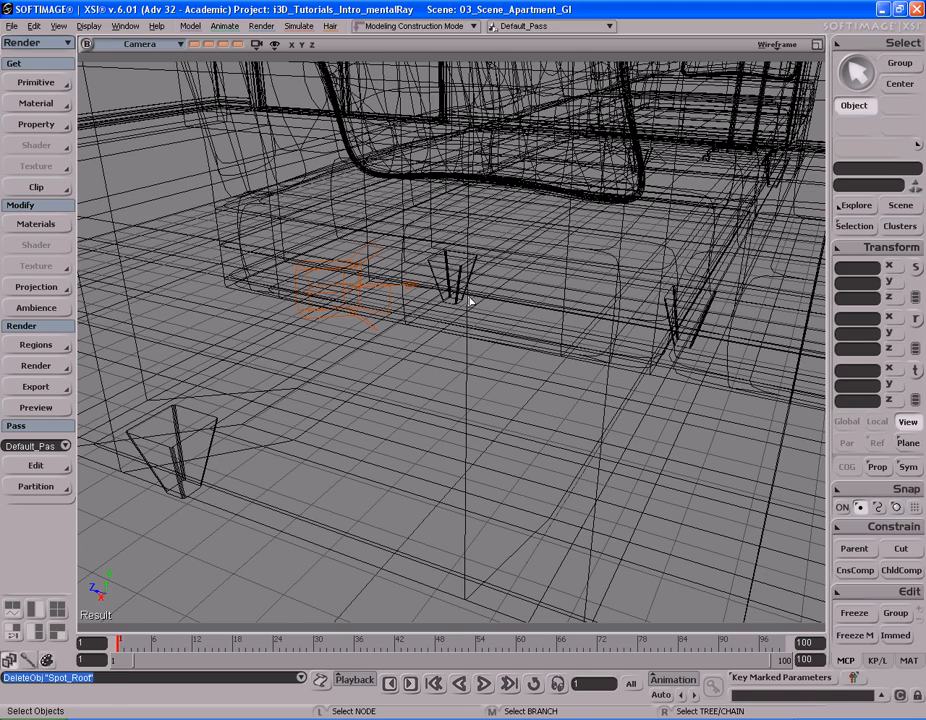
Select the spot light under the sofa and reset its rotation
key("s")
right_click_drag(415, 256, 523, 216)
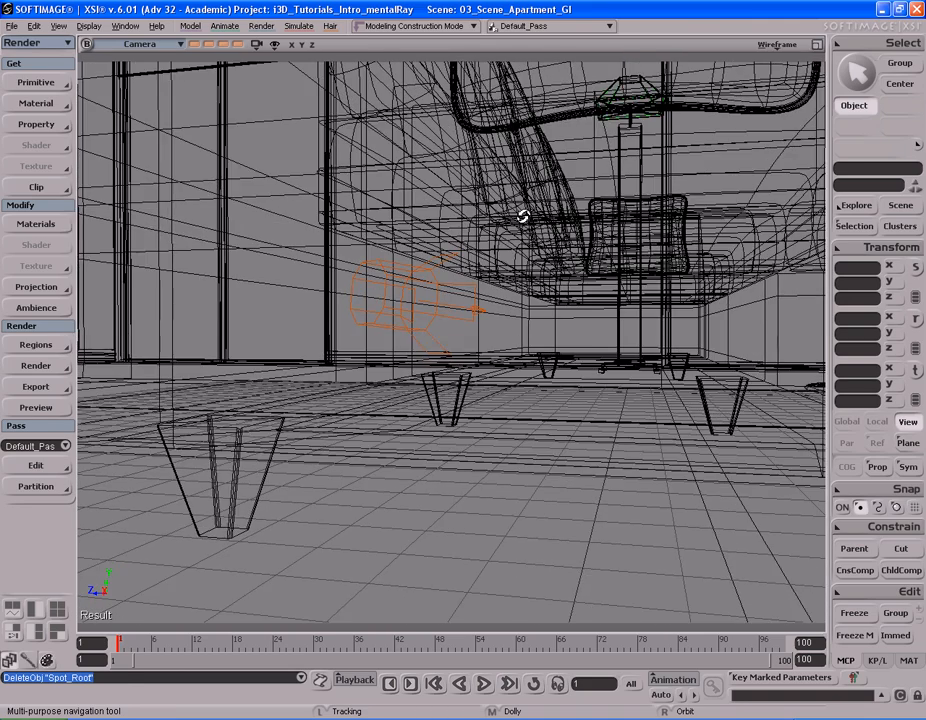
middle_click_drag(523, 216, 510, 231)
key("space")
left_click(444, 302)
key("s")
right_click_drag(446, 301, 531, 234)
key("space")
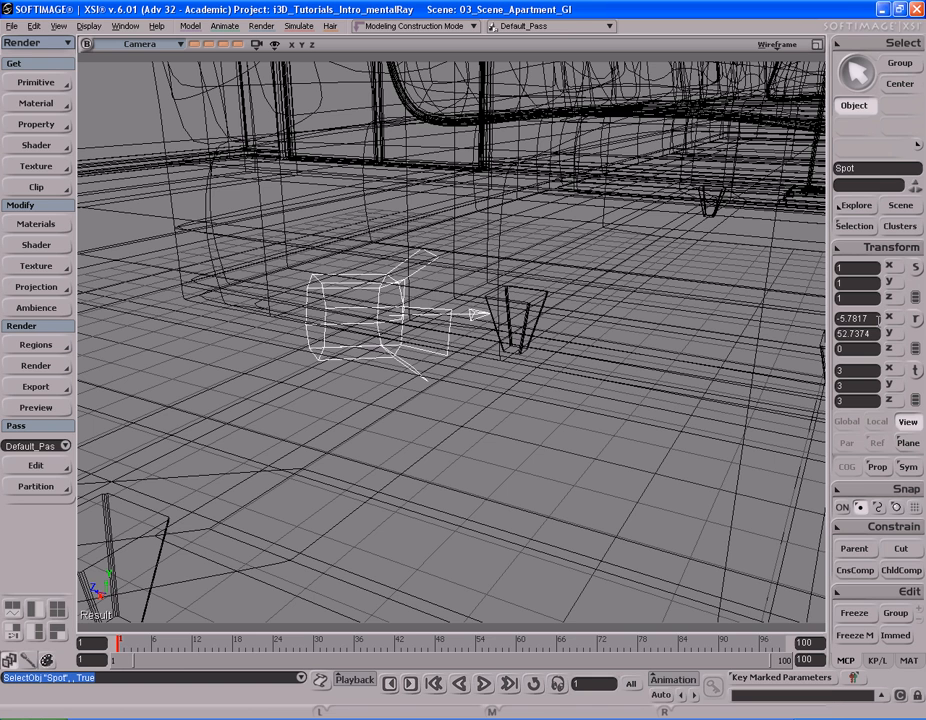
left_click(862, 247)
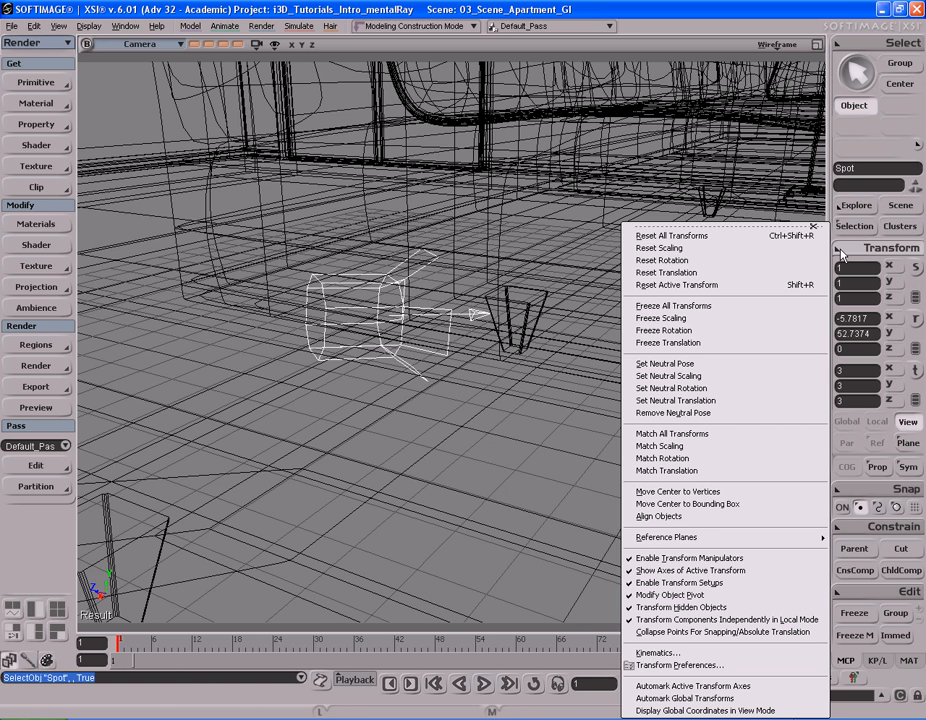
left_click(731, 270)
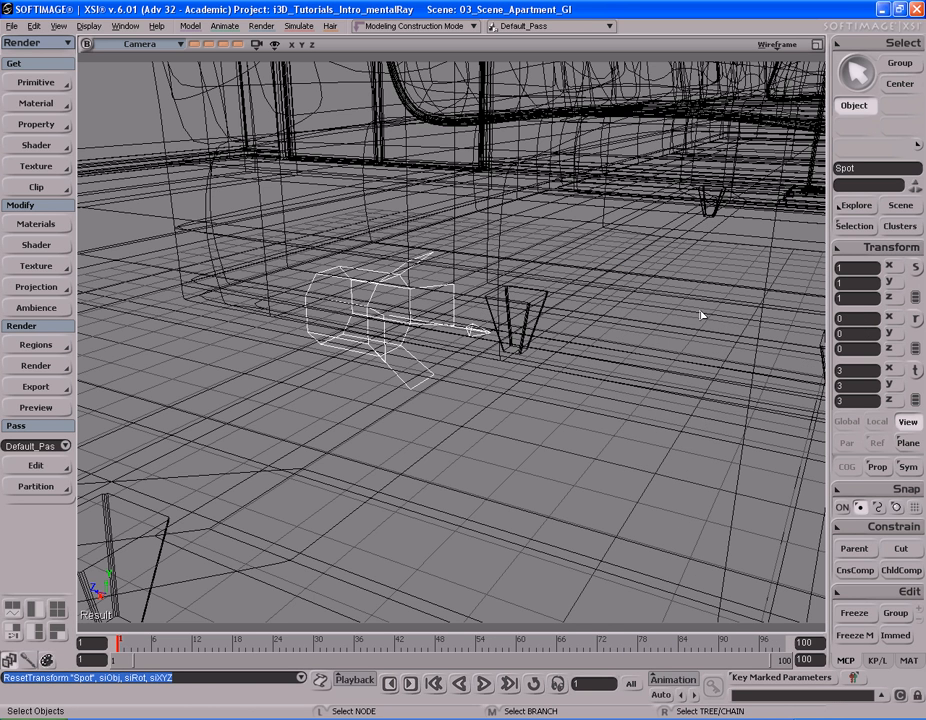
Move the spot light out of the apartment to about X -47.7, Z 27.1, outside the small glass doors
key("s")
right_click_drag(622, 300, 595, 281)
middle_click_drag(595, 281, 401, 283)
right_click_drag(401, 283, 466, 298)
middle_click_drag(466, 298, 449, 273)
right_click_drag(449, 273, 665, 278)
middle_click_drag(665, 278, 614, 270)
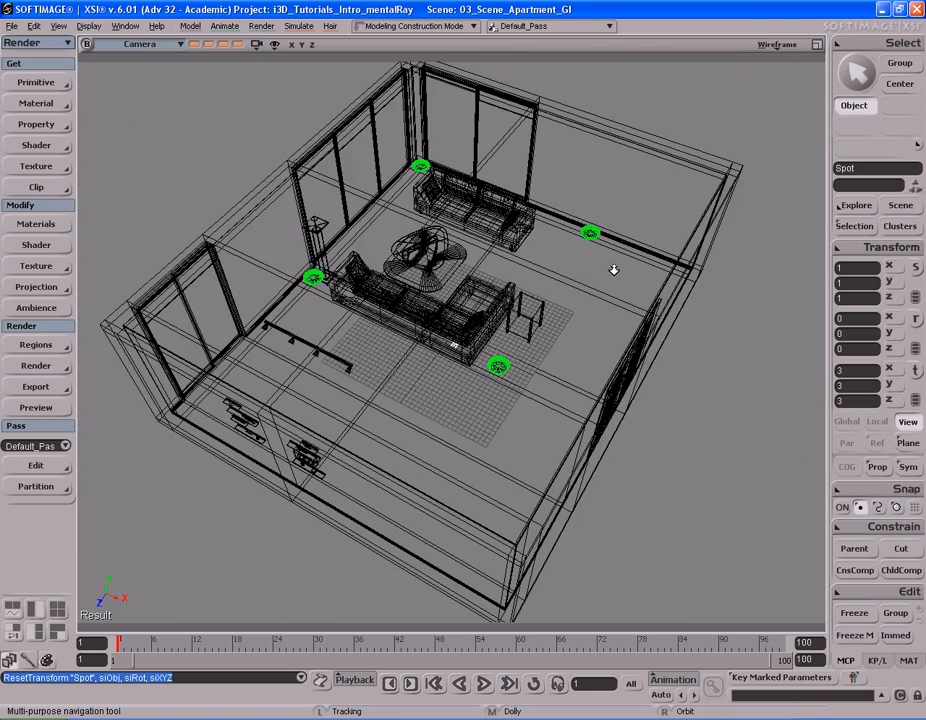
left_click_drag(614, 270, 768, 254)
key("v")
left_click_drag(617, 377, 352, 355)
Bring the spot light closer to the small glass doors
key("s")
right_click_drag(352, 355, 469, 360)
left_click_drag(469, 360, 475, 331)
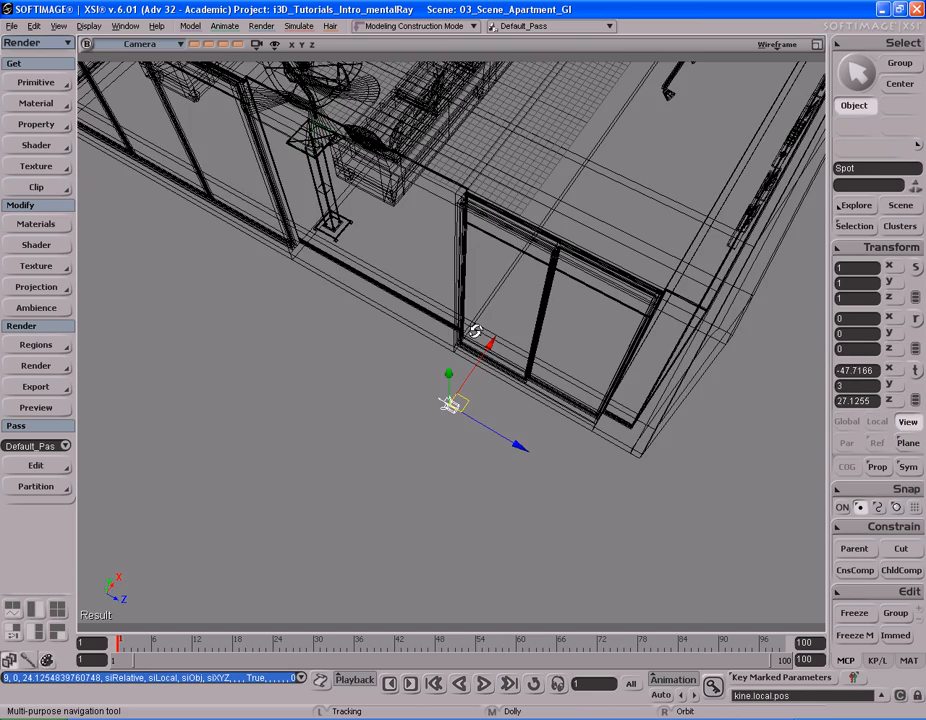
right_click_drag(475, 331, 424, 329)
key("v")
left_click_drag(434, 349, 467, 304)
key("s")
right_click_drag(467, 304, 556, 264)
key("v")
middle_click_drag(543, 272, 575, 270)
Fine-tune the spot light's position just outside the glass doors to about X -41.4, Y 15.4, Z 32.6
key("s")
right_click_drag(533, 309, 550, 248)
key("v")
middle_click_drag(567, 337, 612, 186)
key("s")
right_click_drag(612, 186, 388, 218)
key("space")
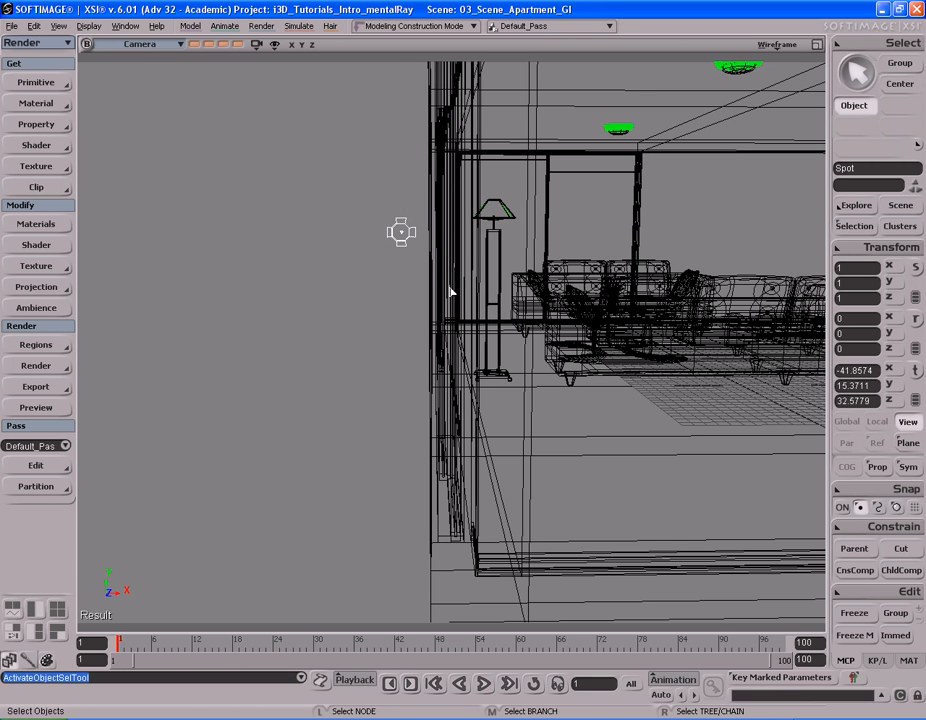
key("v")
mouse_move(463, 256)
middle_mouse_down()
mouse_move(487, 261)
mouse_move(331, 257)
mouse_move(477, 261)
mouse_move(467, 262)
middle_mouse_up()
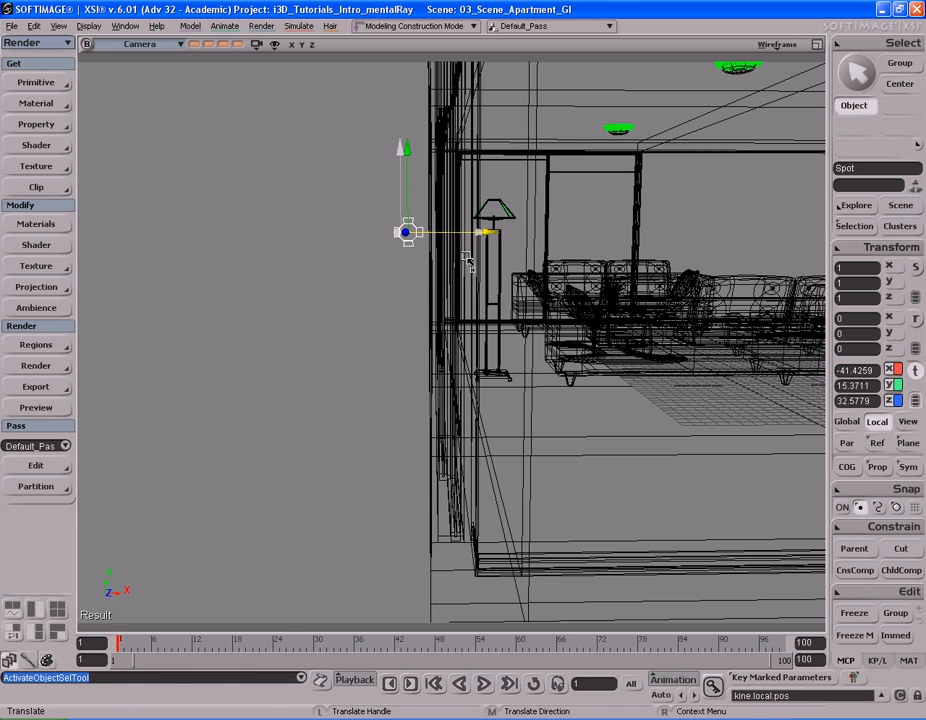
Rotate the spot light to face into the apartment, setting its Y rotation to -90
key("s")
right_click_drag(477, 181, 638, 232)
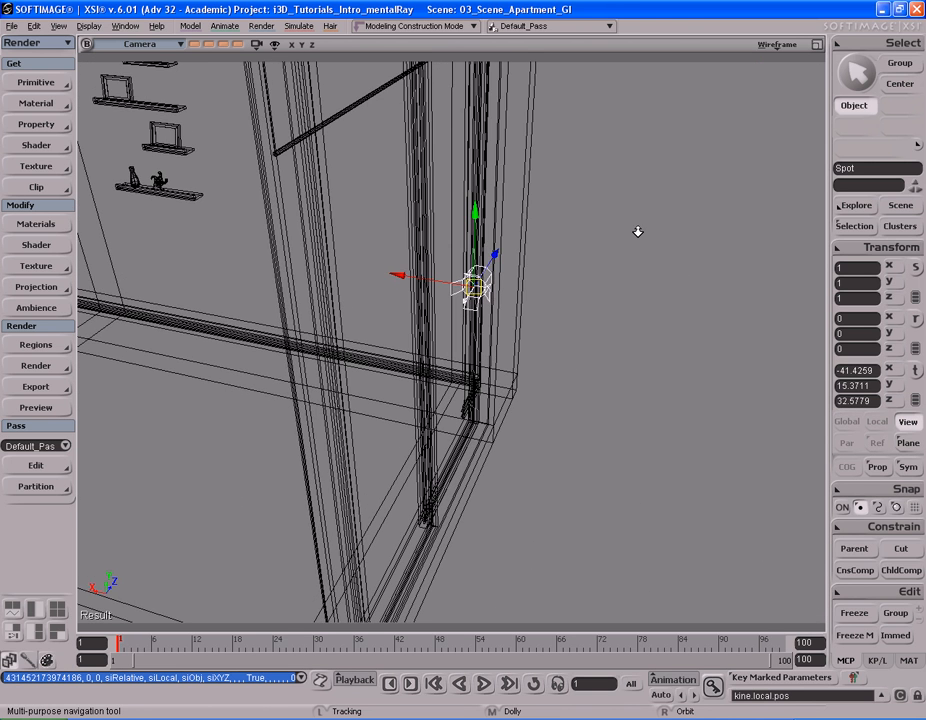
middle_click_drag(638, 232, 620, 238)
right_click_drag(620, 238, 612, 267)
key("c")
key("s")
key("c")
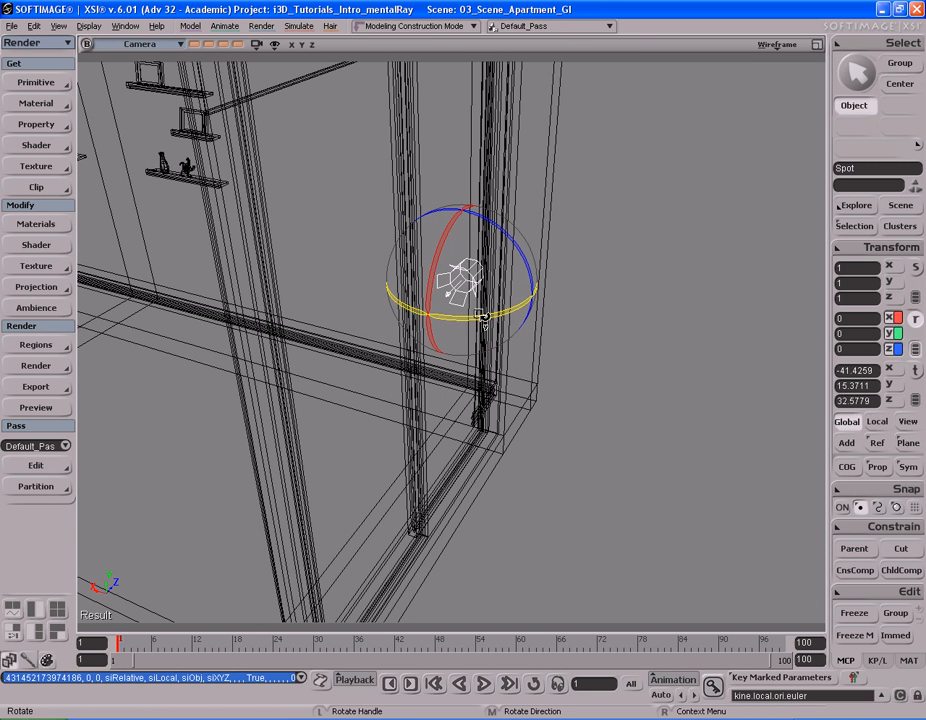
left_click_drag(522, 326, 409, 317)
key("space")
double_click(861, 337)
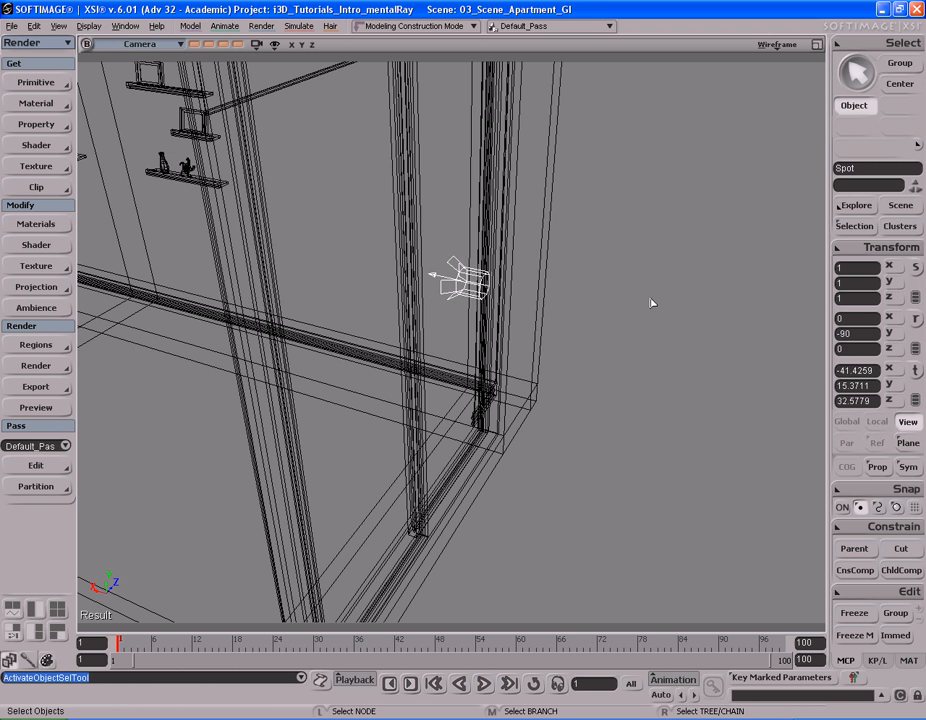
Switch the camera view to hidden line display and check the spot light's position at the small glass doors
key("s")
right_click_drag(600, 287, 626, 250)
left_click(776, 50)
left_click(754, 87)
right_click_drag(600, 190, 545, 240)
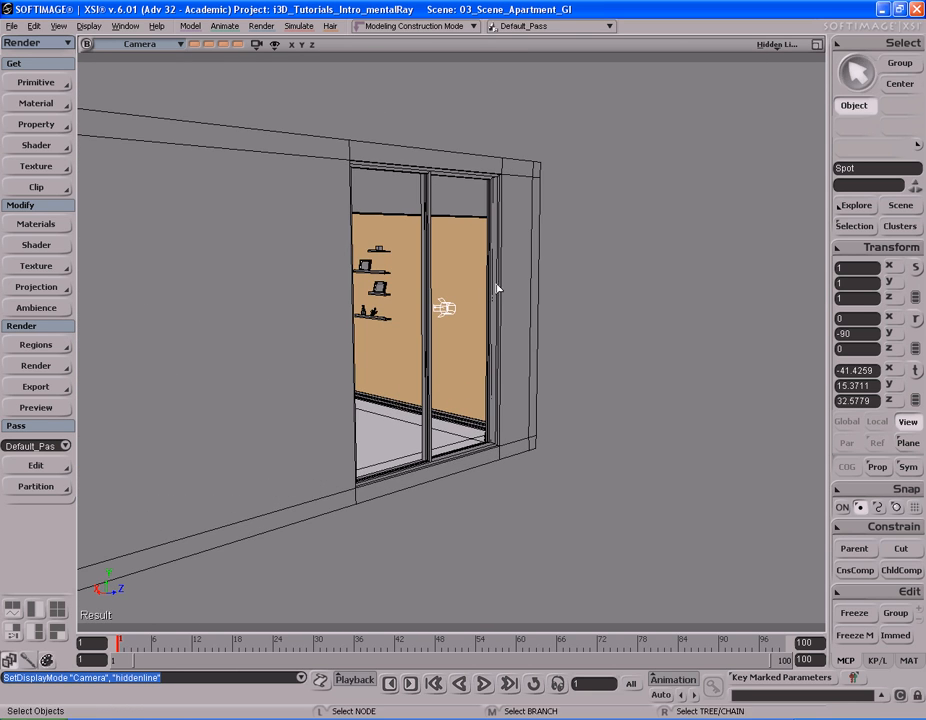
right_click_drag(492, 372, 529, 310)
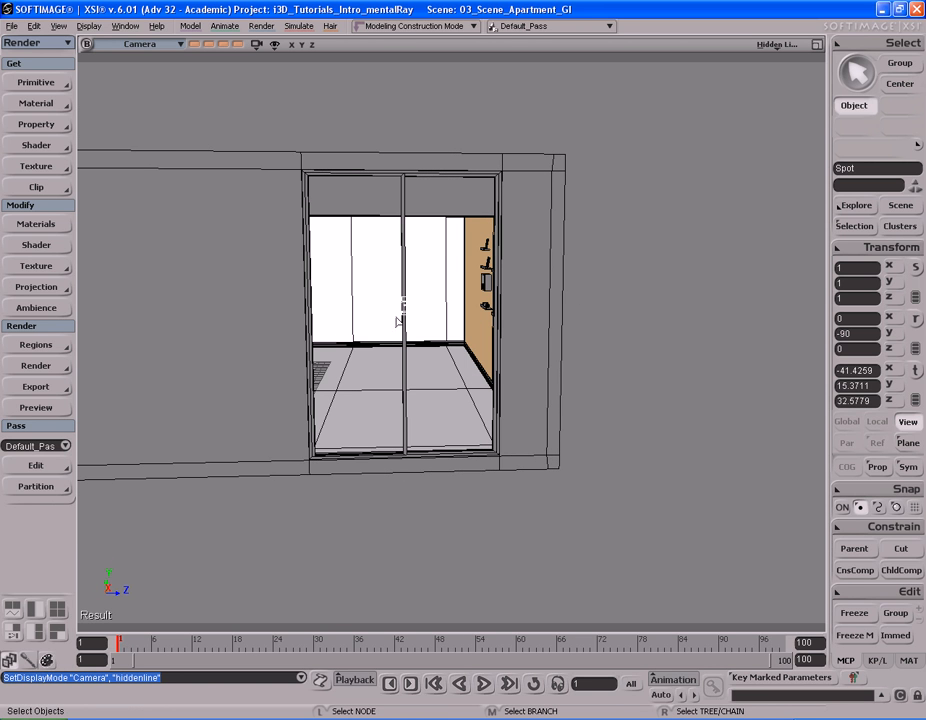
key("s")
right_click_drag(544, 289, 492, 304)
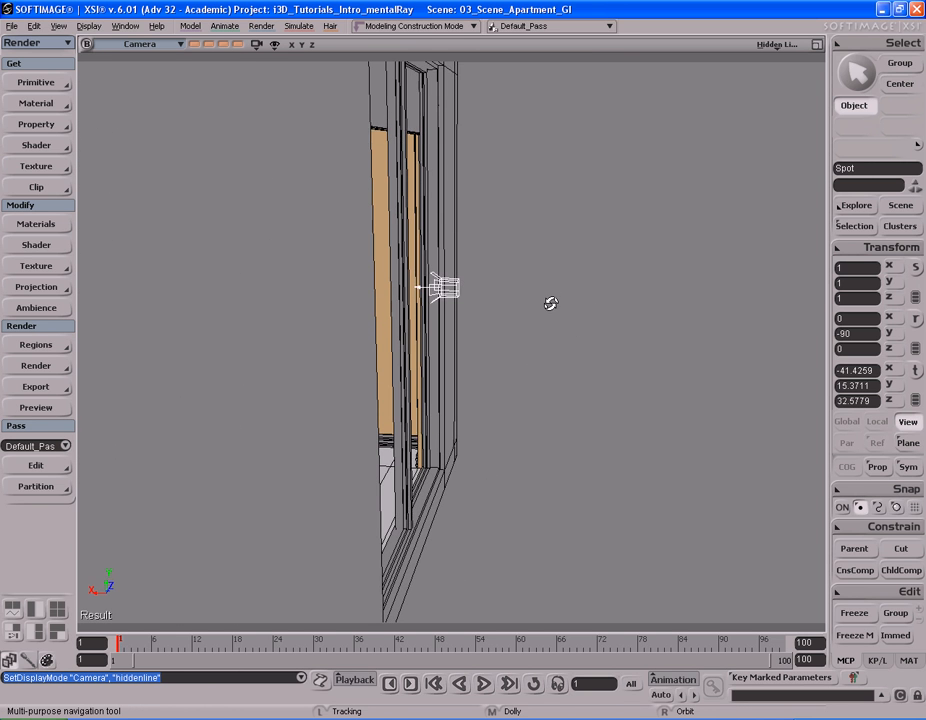
key("s")
right_click_drag(486, 304, 537, 304)
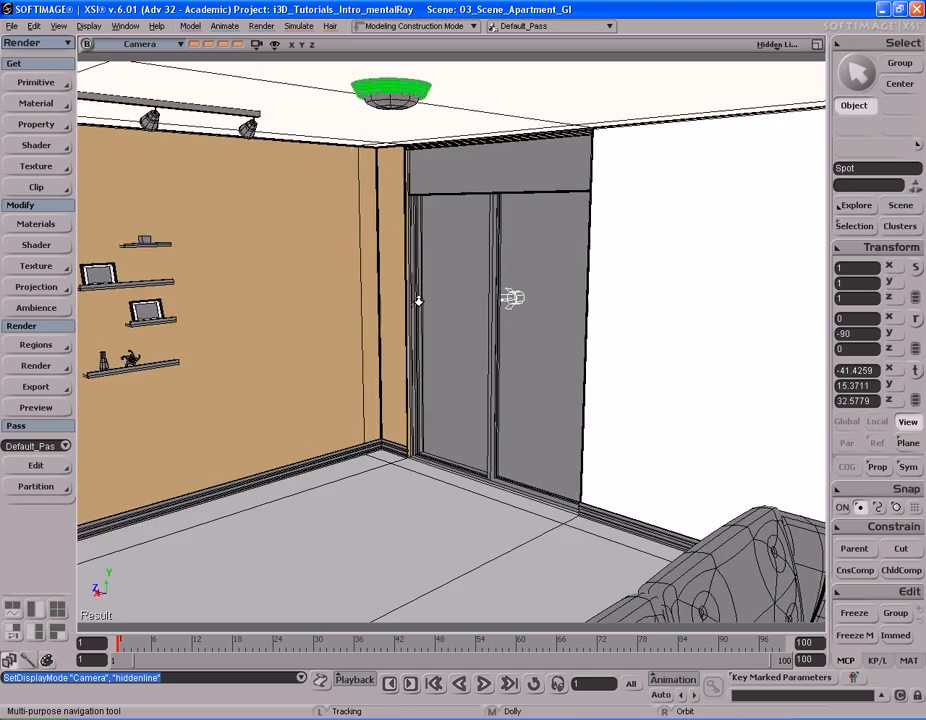
Render a preview region inside the room covering the shelf wall and the small glass doors
middle_click_drag(537, 304, 554, 300)
left_click_drag(554, 300, 547, 297)
scroll(517, 294, "down", 2)
key("q")
left_click_drag(107, 128, 628, 466)
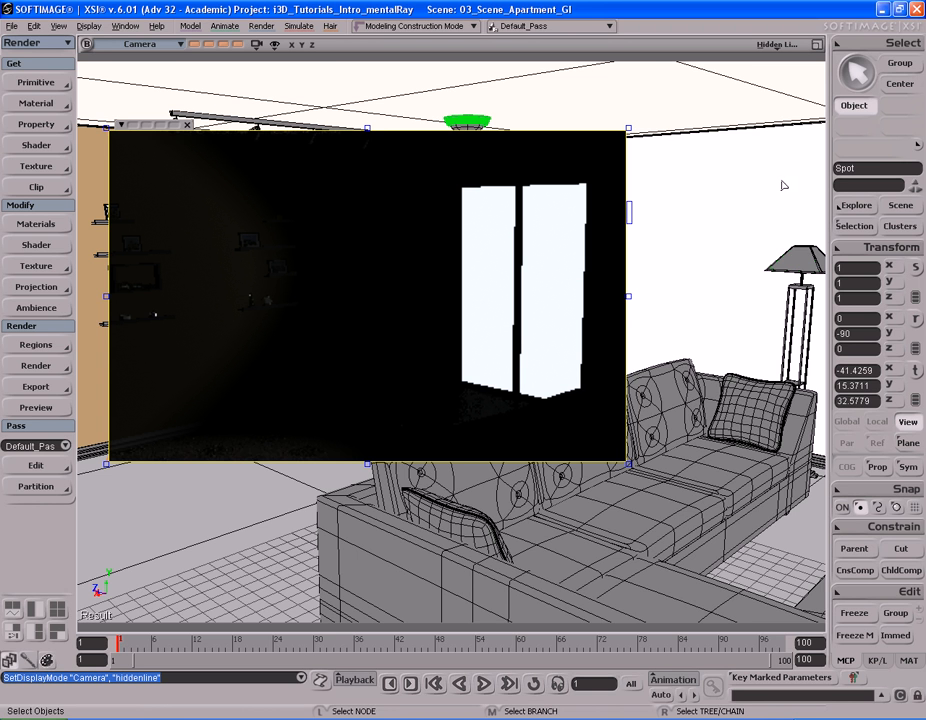
Open the spot light's properties, enable its shadows and set the umbra to 0
left_click(30, 247)
left_click_drag(213, 130, 748, 74)
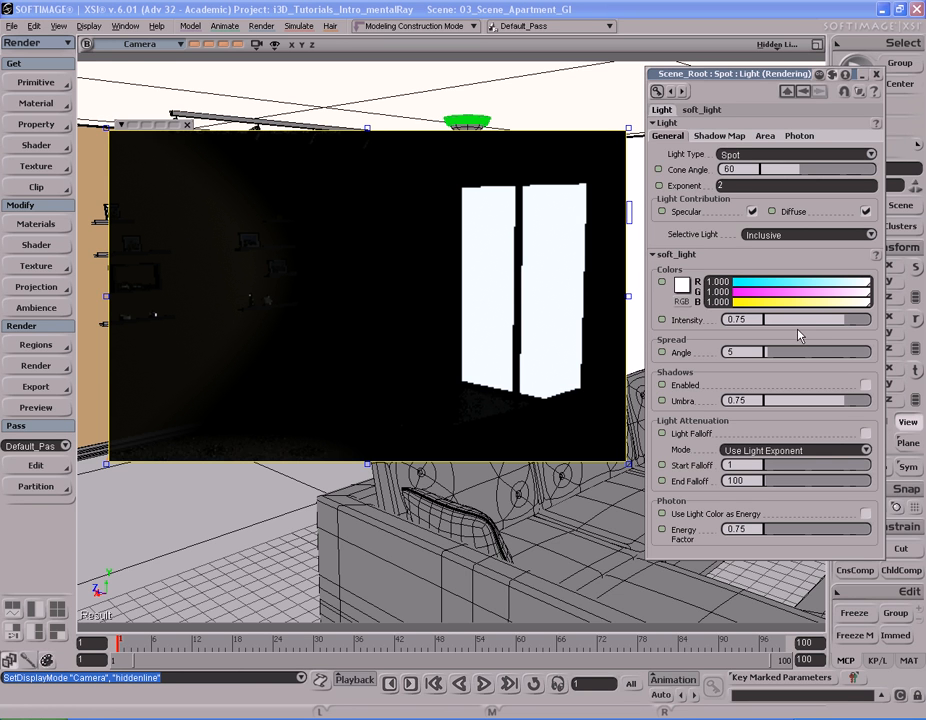
left_click(865, 386)
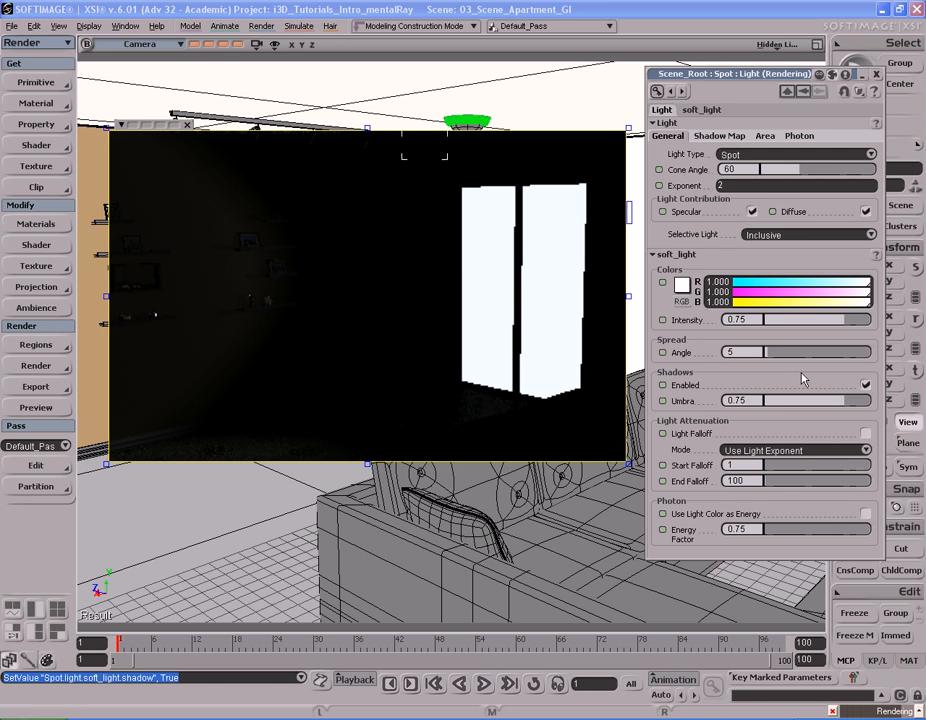
left_click_drag(839, 409, 769, 378)
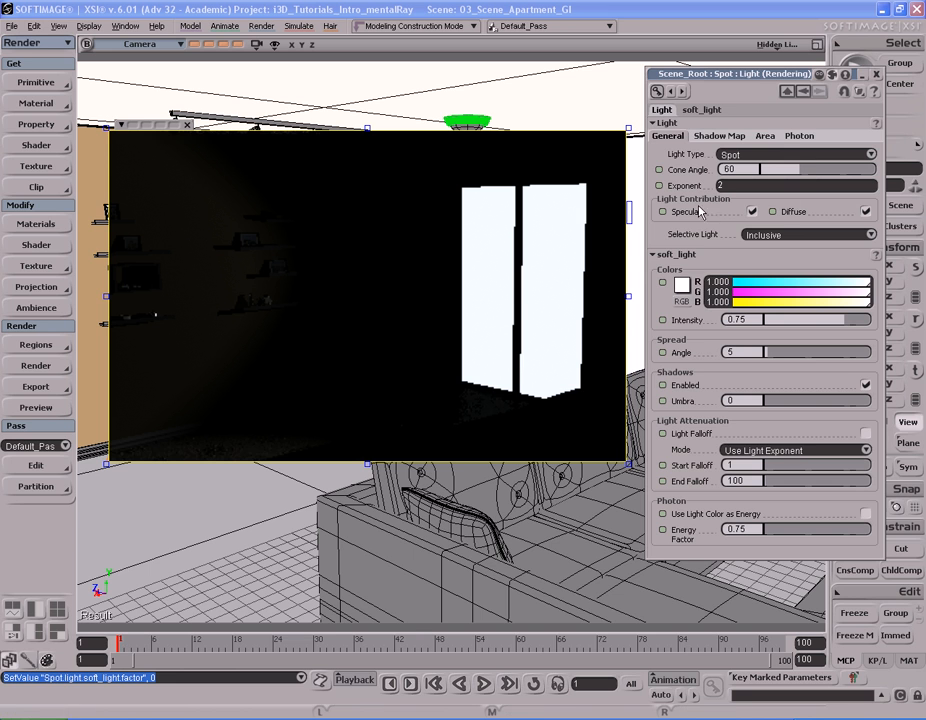
Widen the spot light's cone angle to 170, checking it in a render region narrowed to the glass doors, and collapse the light's properties
left_click_drag(800, 177, 769, 178)
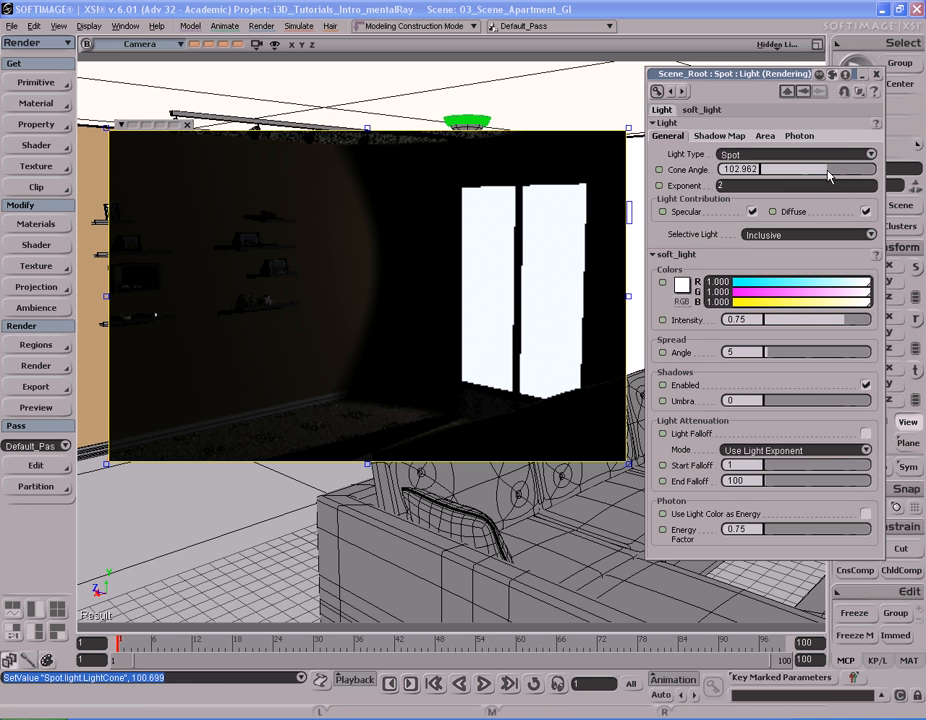
left_click_drag(828, 176, 838, 177)
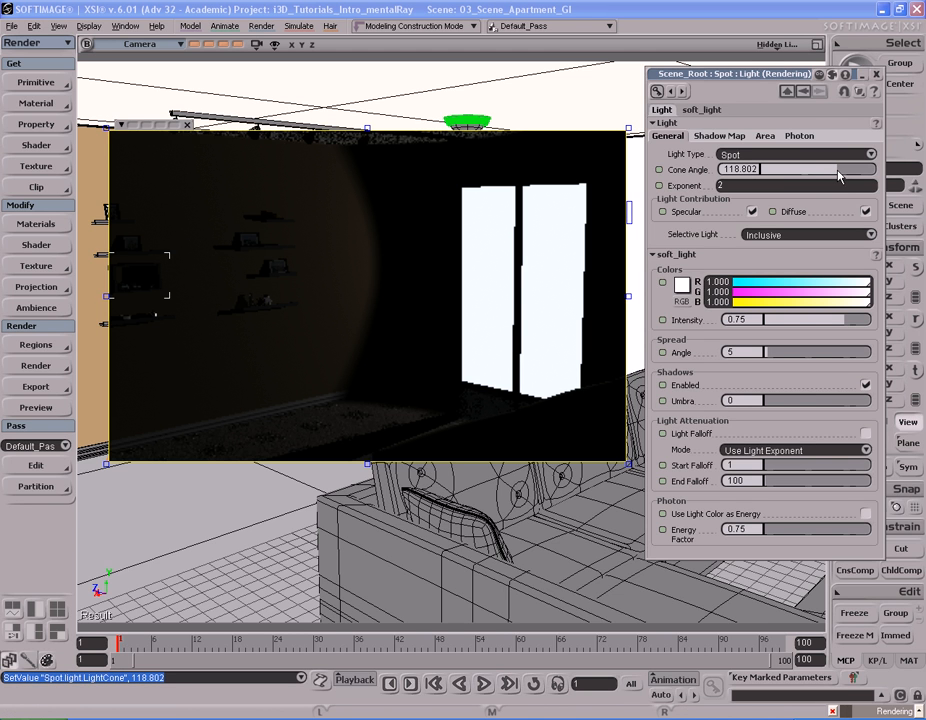
left_click_drag(840, 177, 857, 177)
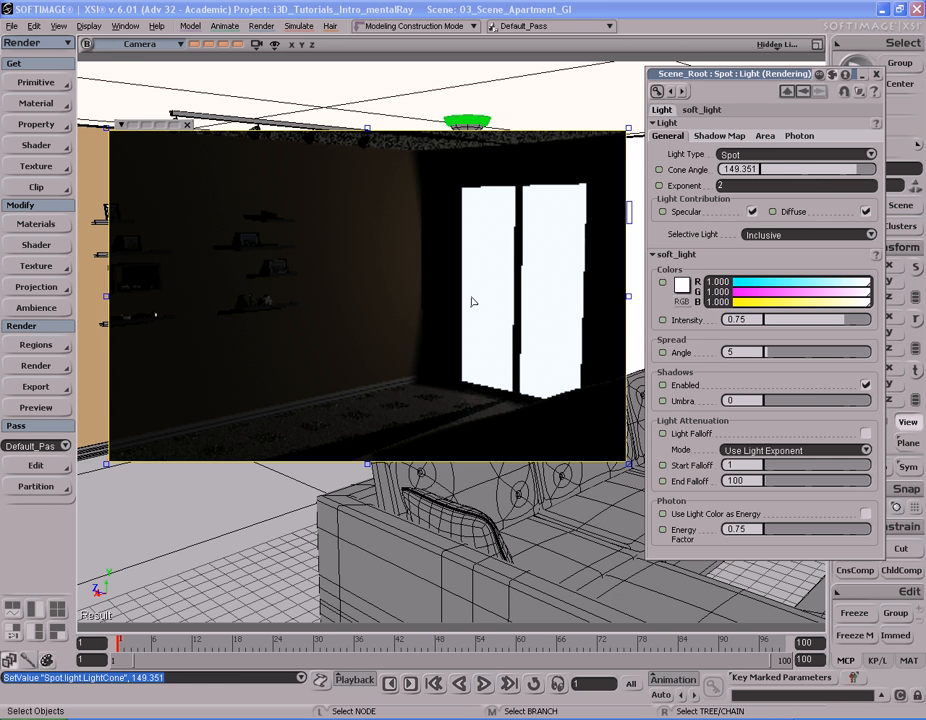
left_click_drag(105, 296, 330, 297)
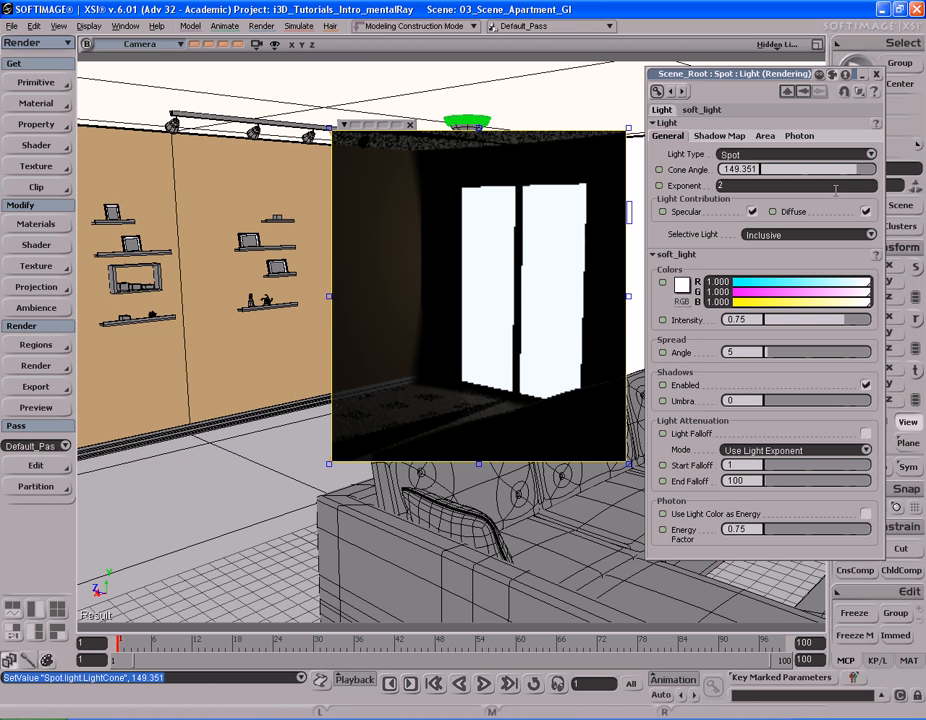
left_click_drag(858, 170, 864, 172)
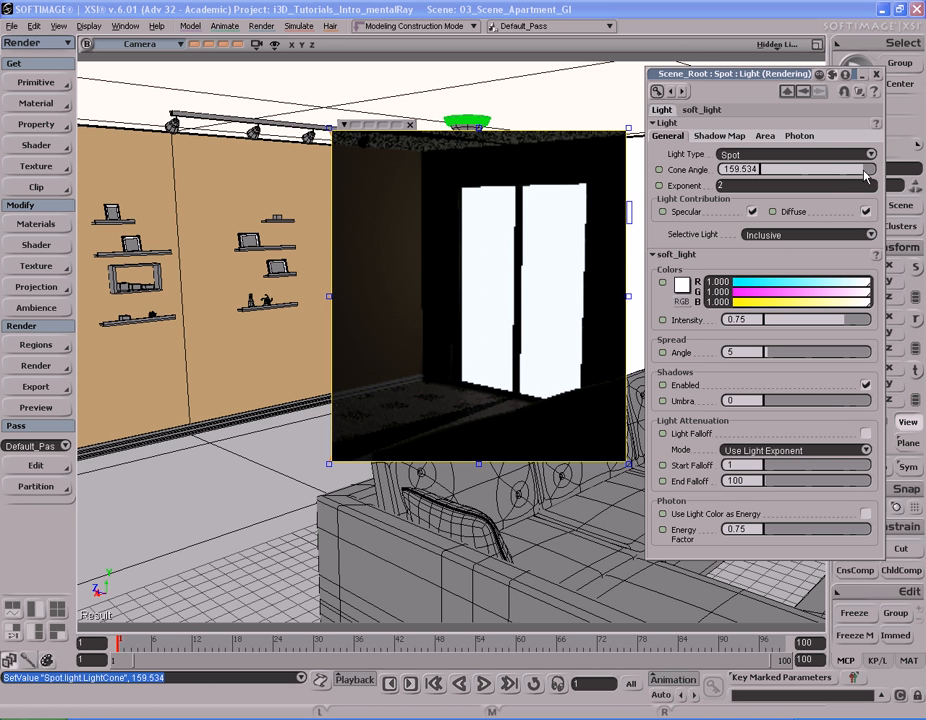
left_click_drag(864, 174, 868, 177)
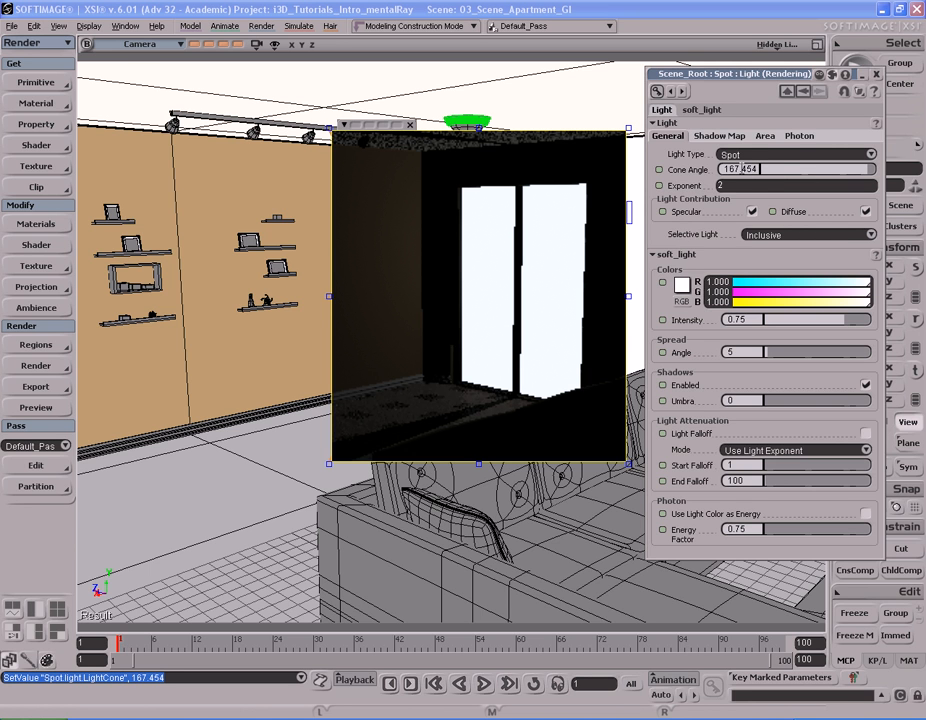
double_click(744, 169)
type("170")
key("Return")
left_click_drag(796, 79, 792, 79)
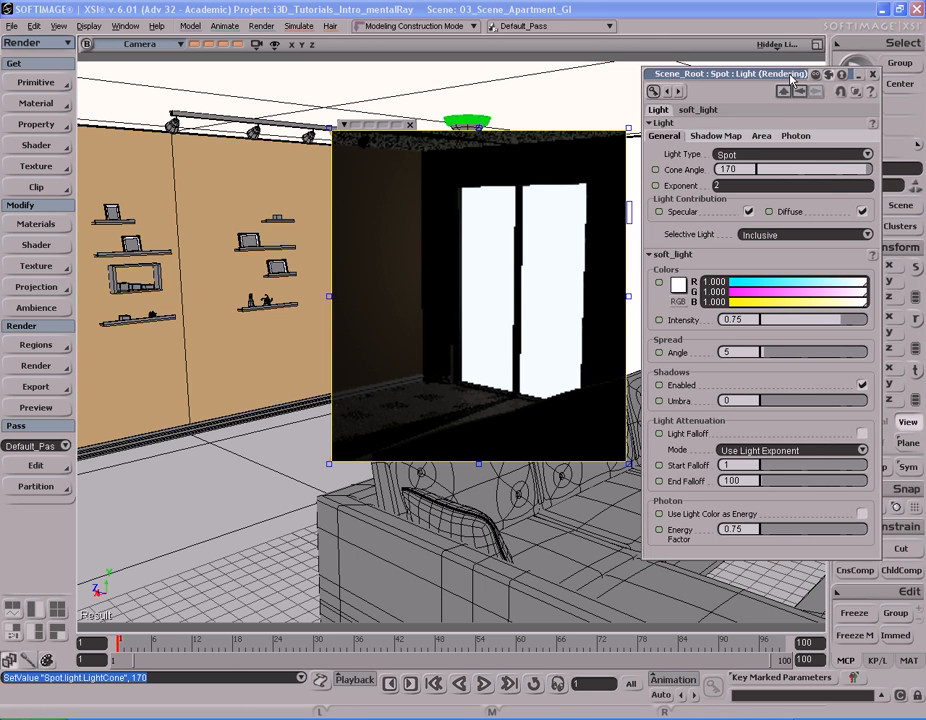
double_click(791, 79)
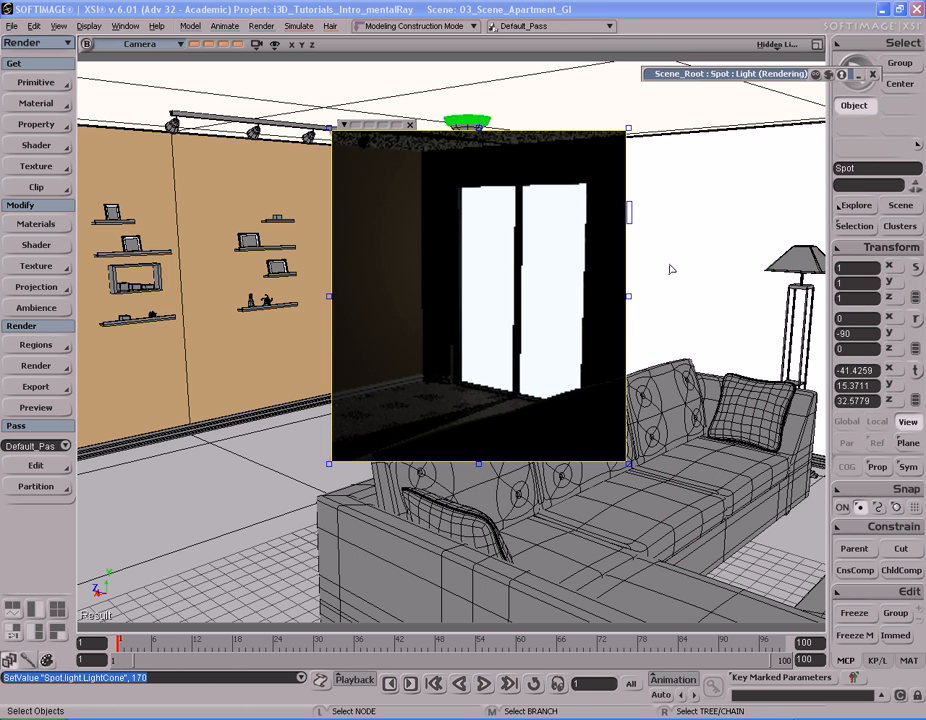
Hide the render region and examine the spot light's placement at the small glass doors from outside and inside
key("q")
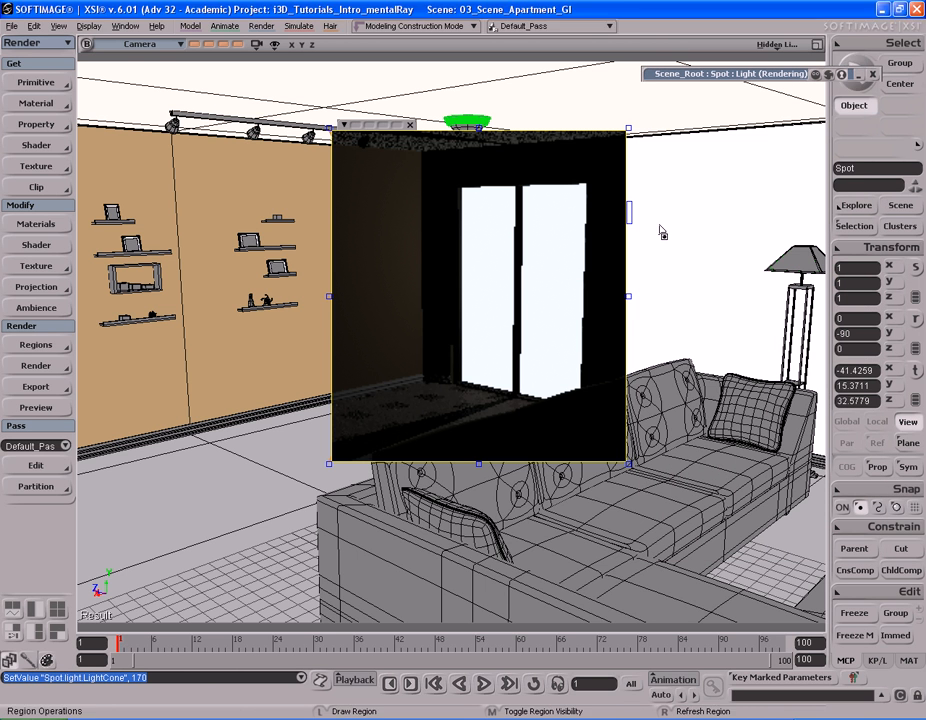
middle_click(661, 229)
key("s")
right_click_drag(618, 257, 436, 256)
key("f")
key("s")
middle_click_drag(436, 256, 440, 225)
right_click_drag(440, 225, 515, 250)
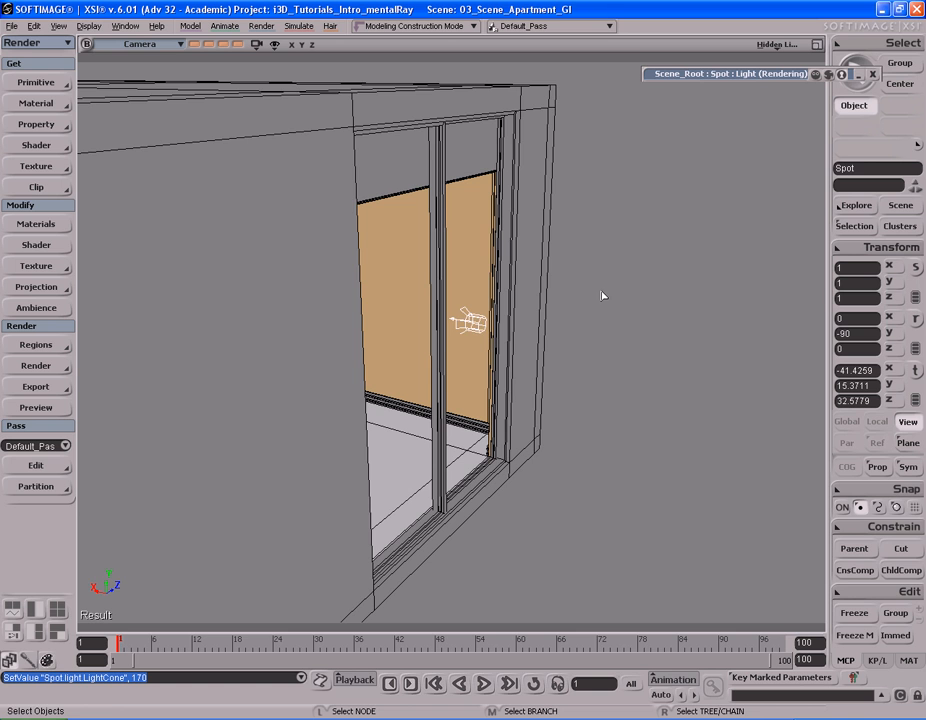
key("s")
right_click_drag(600, 296, 473, 273)
middle_click_drag(473, 273, 566, 266)
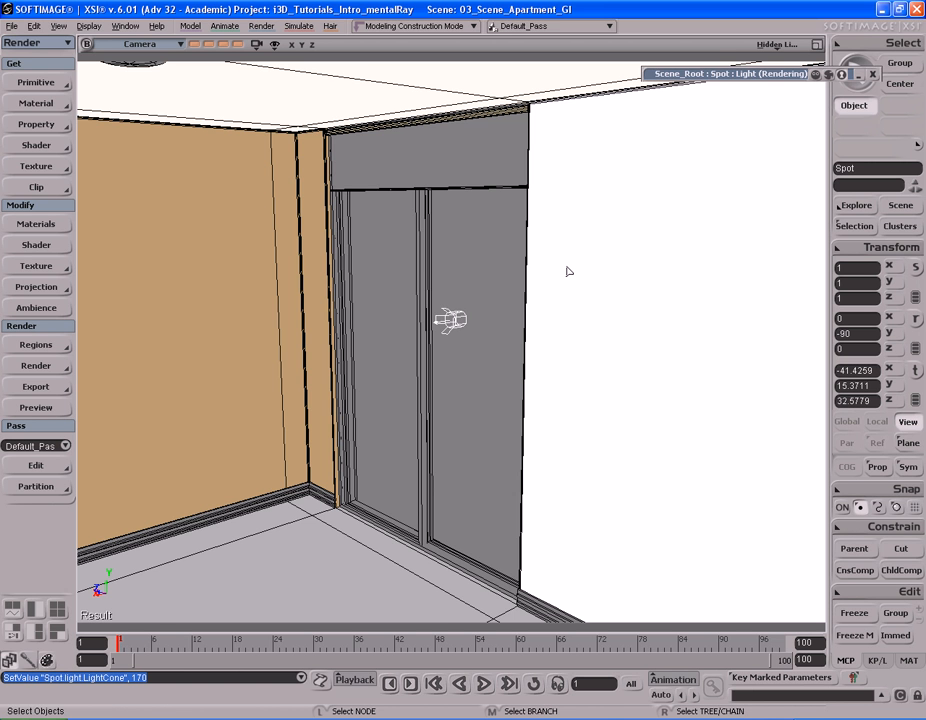
key("s")
right_click_drag(567, 271, 535, 258)
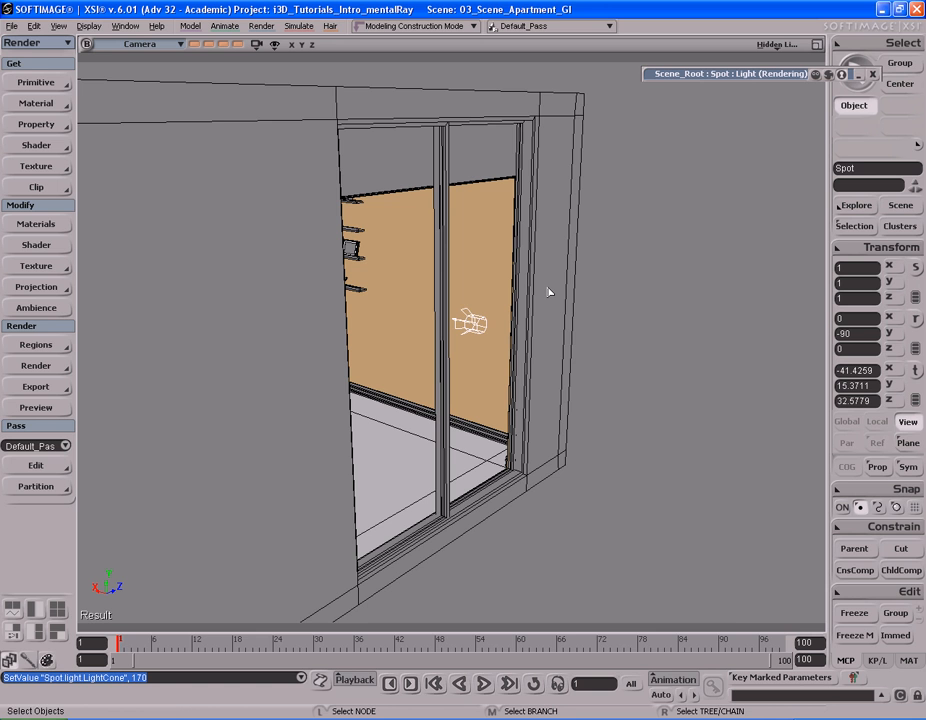
Show the spot light's cone manipulator and reduce the cone angle to about 130
key("b")
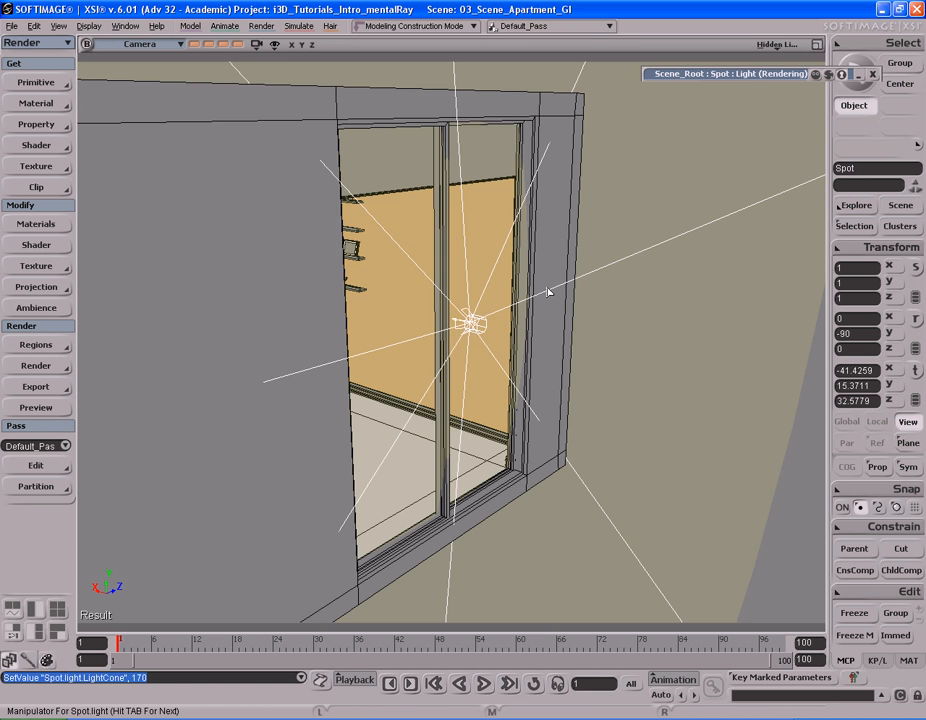
right_click_drag(548, 291, 492, 285)
right_click_drag(553, 290, 492, 268)
left_click(761, 74)
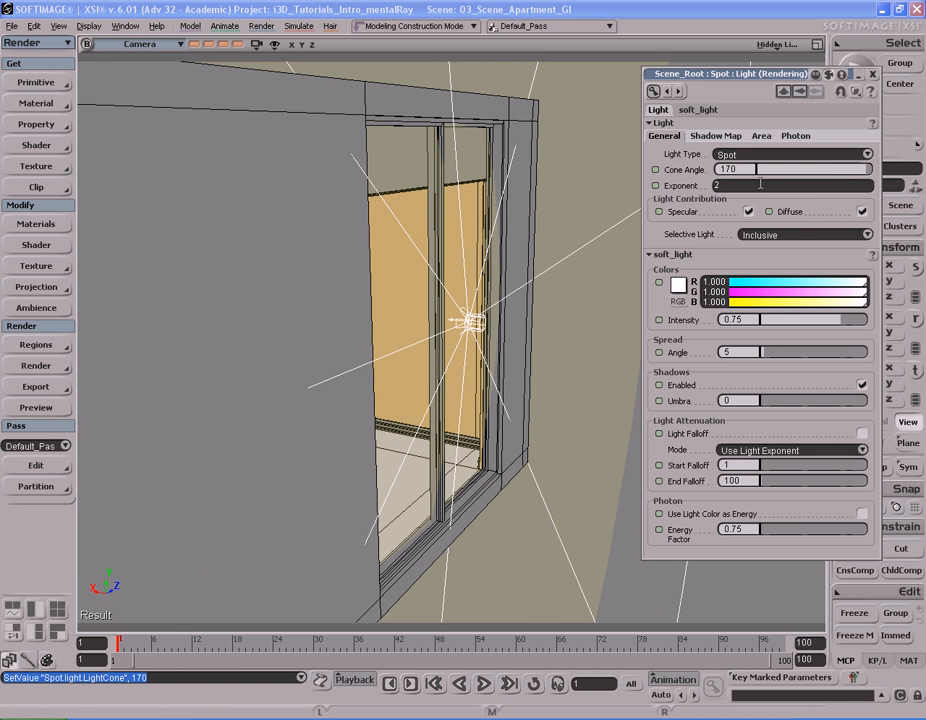
left_click_drag(866, 176, 790, 182)
right_click_drag(552, 229, 543, 230)
Render a preview region over the glass doors from outside, and hide it again
key("q")
left_click_drag(310, 131, 495, 488)
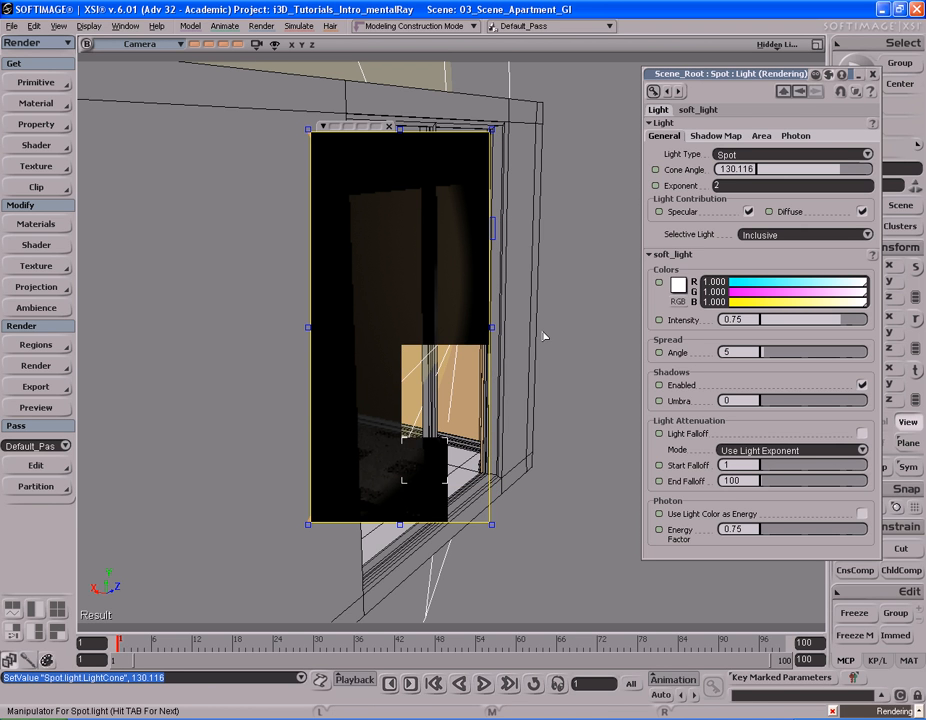
key("q")
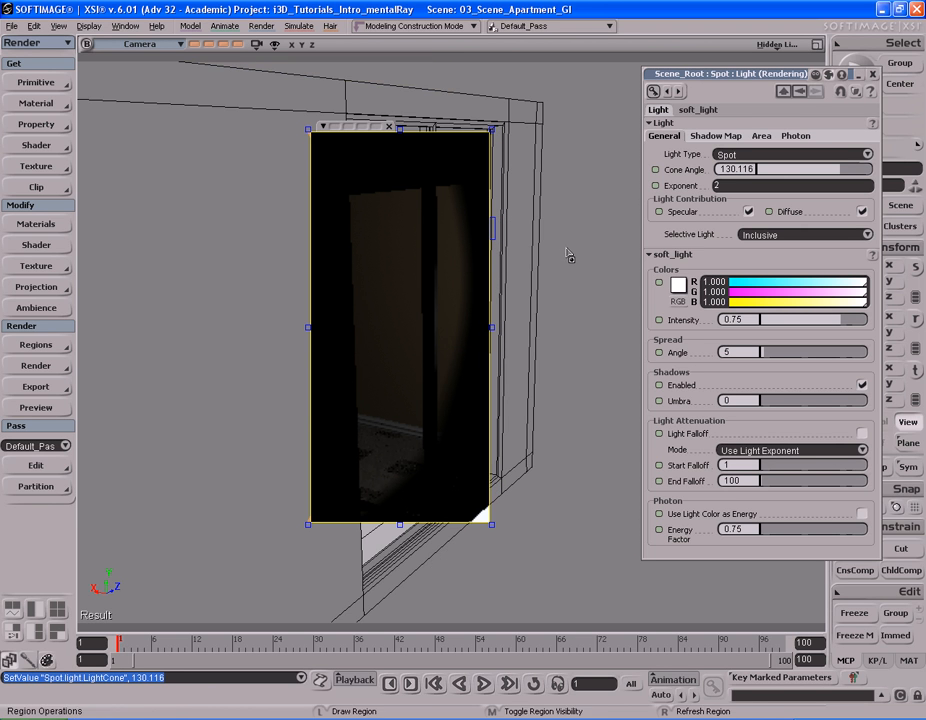
middle_click(572, 258)
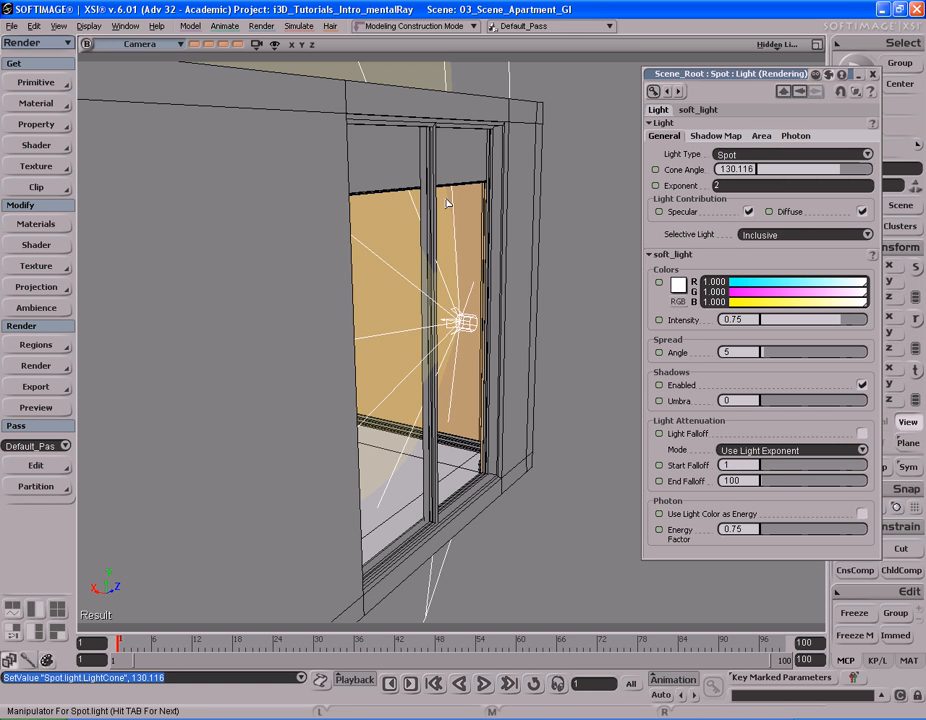
Compare the spot light's cone with the apartment, previewing the door frame's far side in a temporary render region
key("s")
middle_click_drag(412, 218, 588, 206)
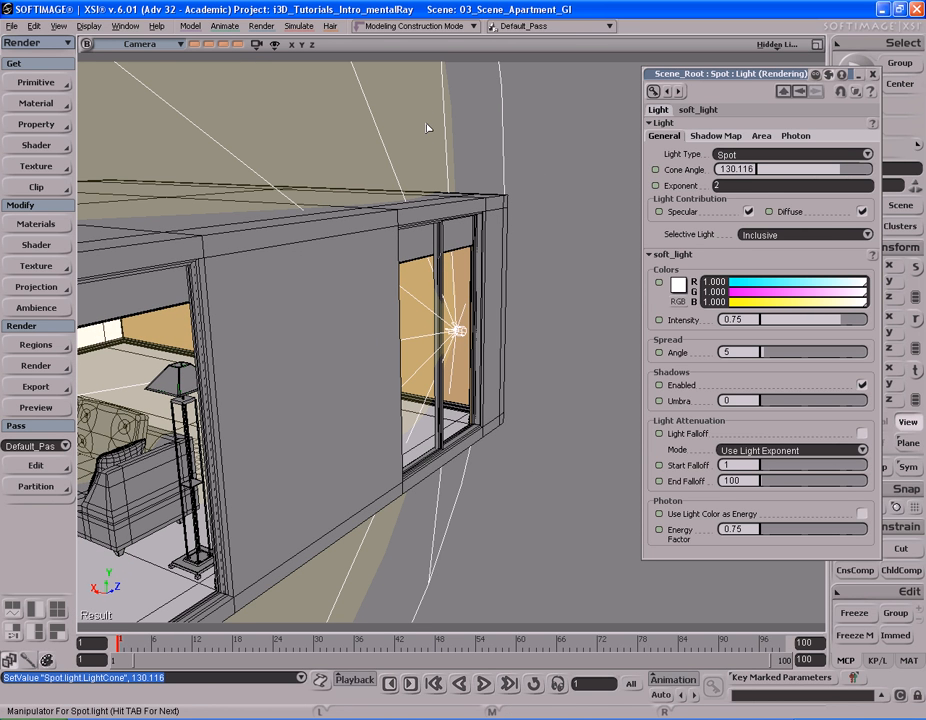
key("s")
middle_click_drag(577, 212, 414, 207)
key("s")
mouse_move(474, 270)
right_mouse_down()
mouse_move(471, 250)
mouse_move(486, 256)
right_mouse_up()
key("q")
mouse_move(393, 121)
left_mouse_down()
mouse_move(496, 336)
mouse_move(572, 538)
left_mouse_up()
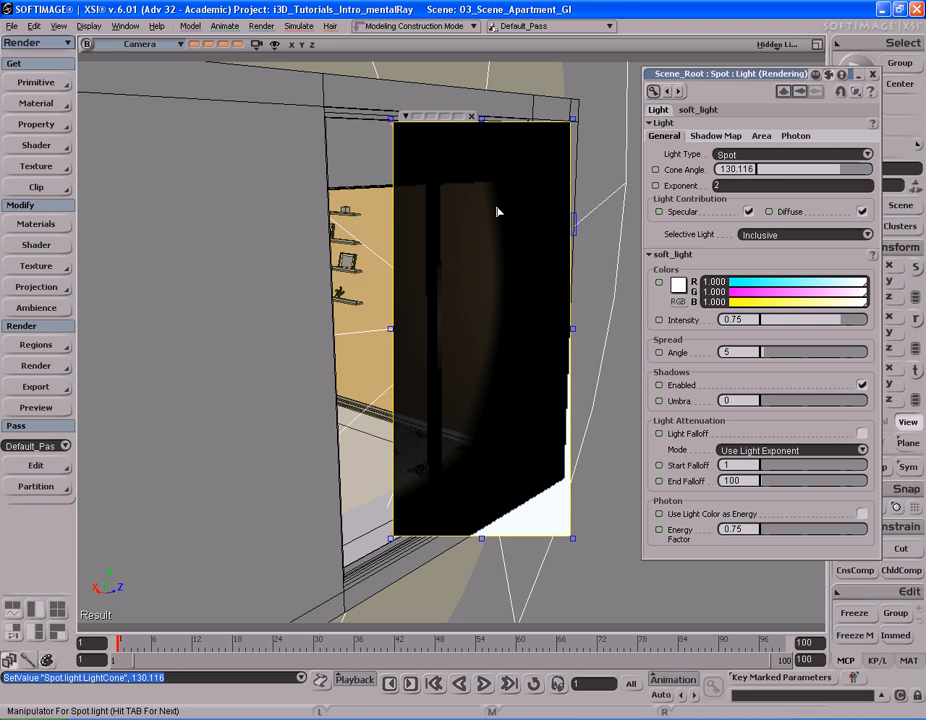
key("q")
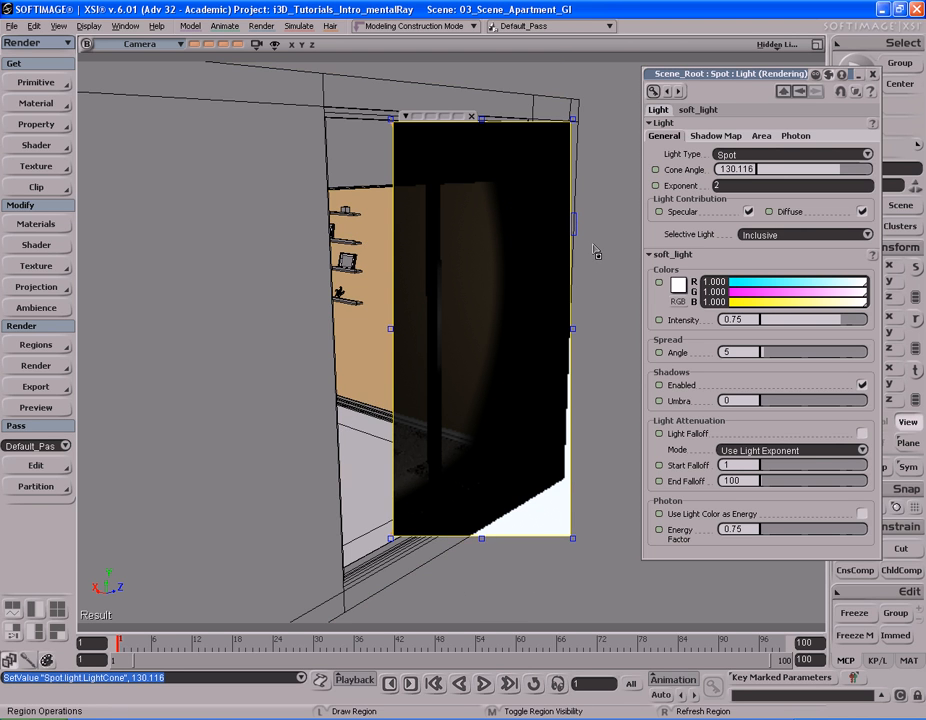
key("q")
middle_click(596, 271)
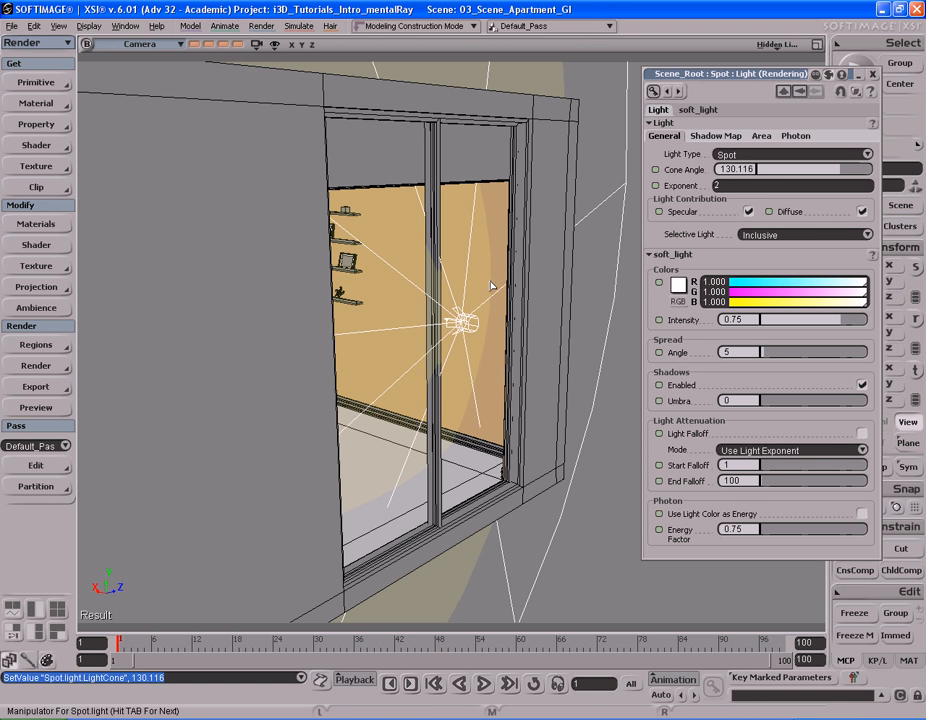
Leave the cone manipulator, set the spot light's cone angle back to 170 and save the scene
key("s")
right_click_drag(539, 236, 554, 240)
middle_click_drag(554, 240, 488, 222)
right_click_drag(488, 222, 488, 220)
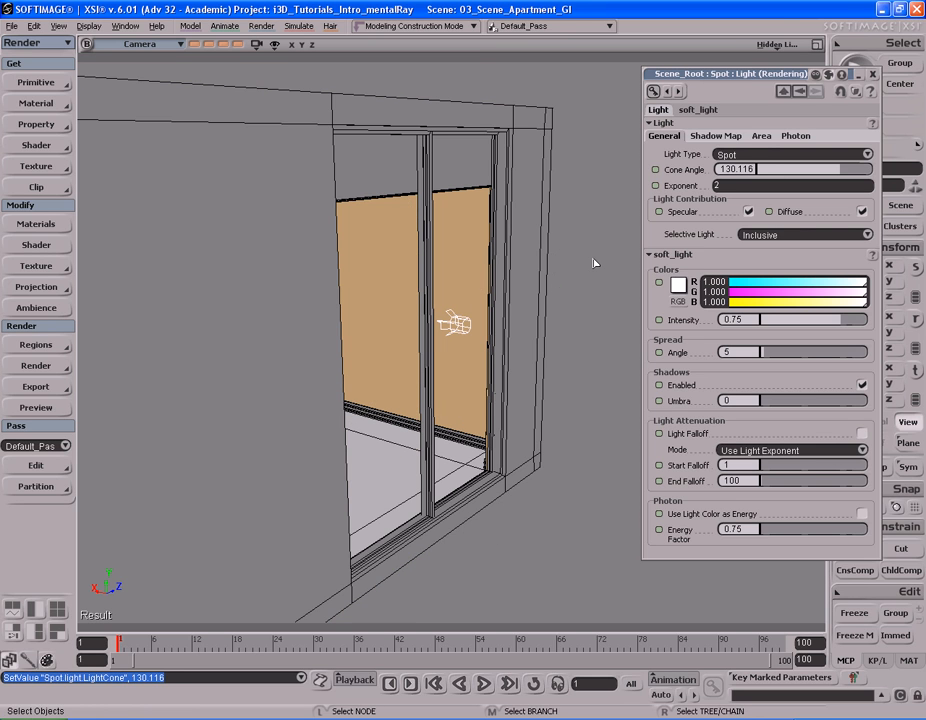
left_click(740, 169)
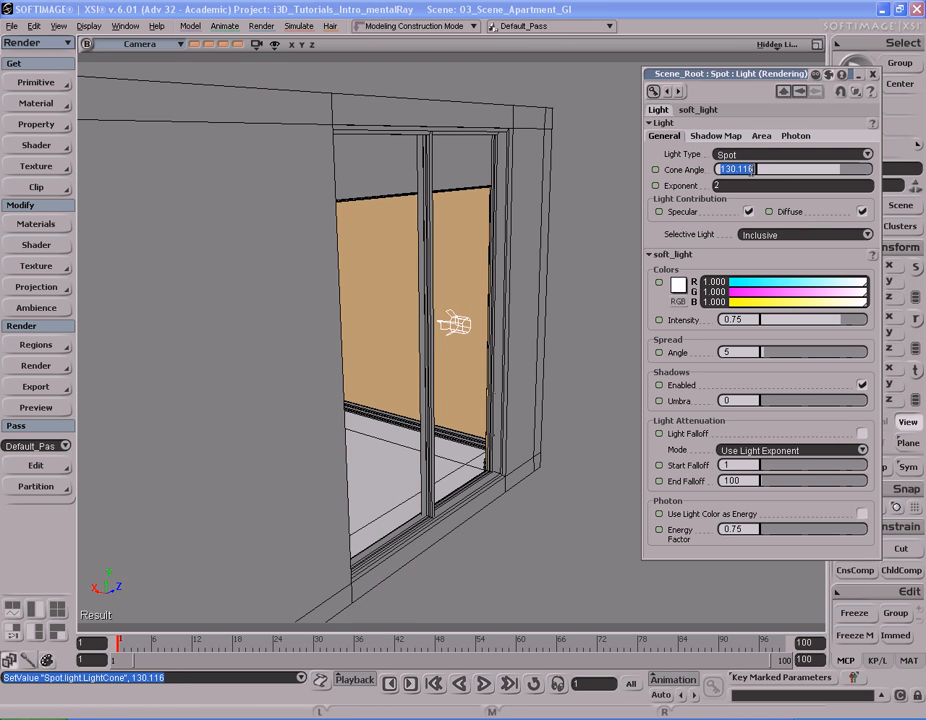
type("170")
key("Return")
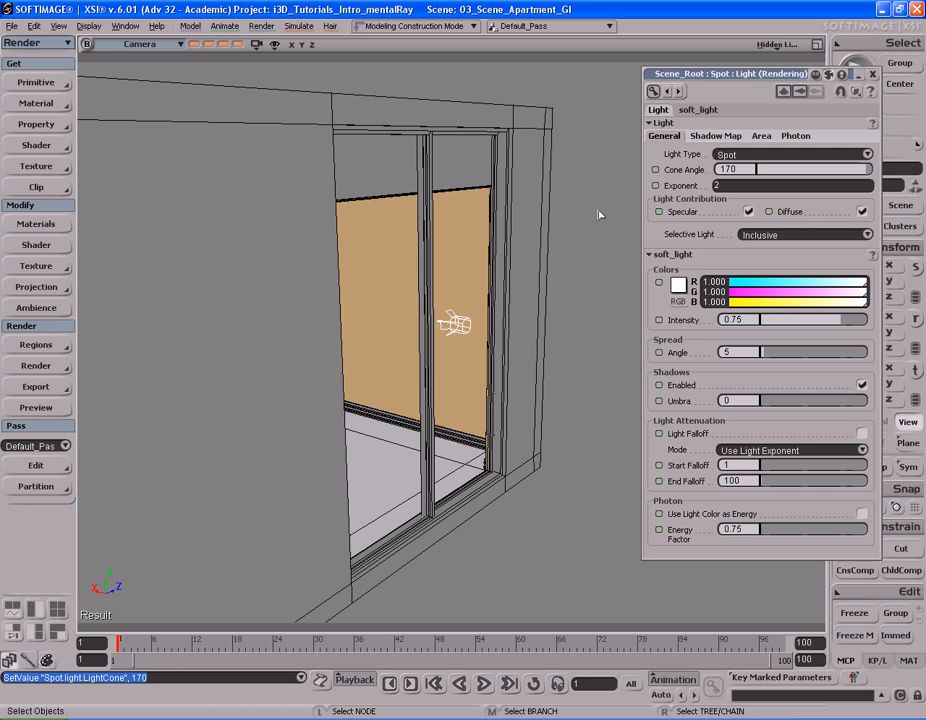
key("ctrl+s")
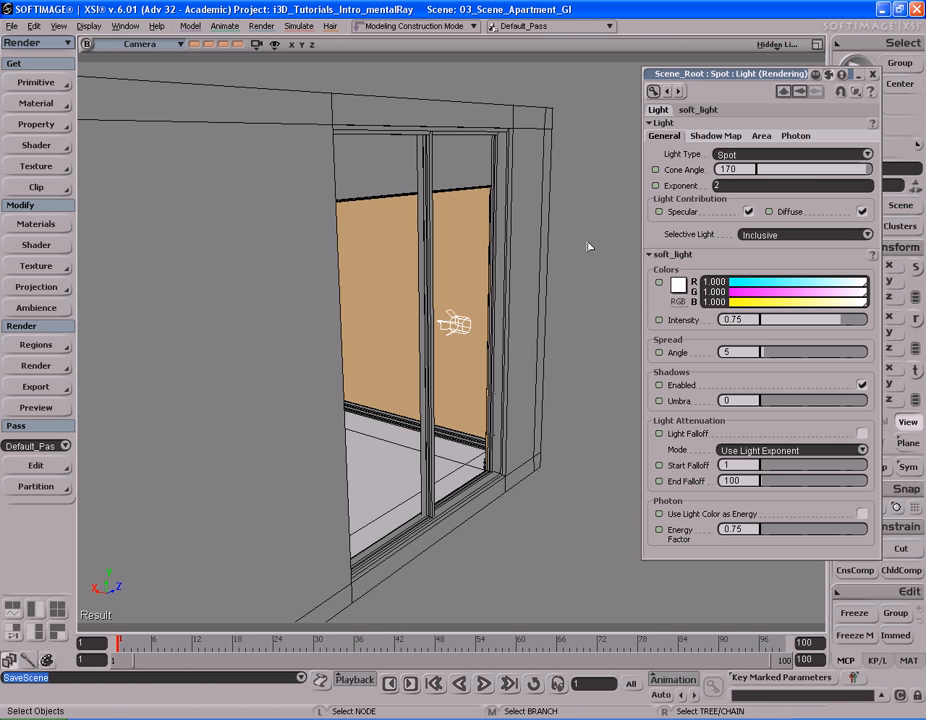
Collapse the light's properties and render a preview region of the shelf wall above the sofa
key("s")
middle_click_drag(372, 312, 459, 258)
left_click_drag(459, 258, 513, 329)
right_click_drag(513, 329, 490, 302)
double_click(770, 77)
key("q")
mouse_move(128, 114)
left_mouse_down()
mouse_move(653, 440)
mouse_move(790, 466)
left_mouse_up()
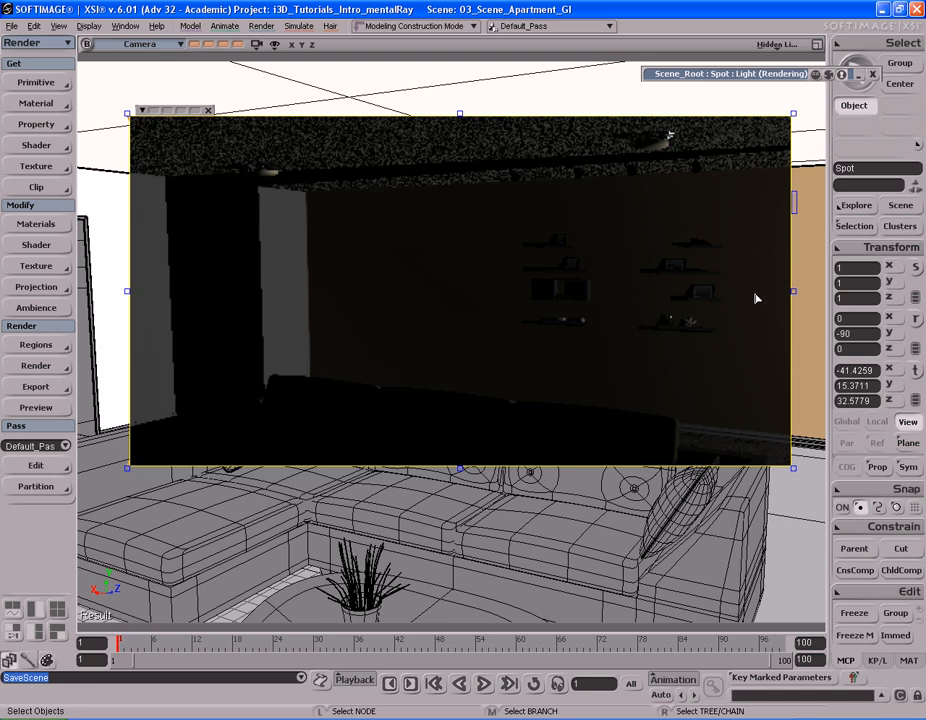
Hide the render region and frame the shelf wall, small glass doors and sofa from inside the room
key("q")
middle_click(645, 340)
key("s")
right_click_drag(636, 336, 509, 288)
left_click_drag(597, 323, 663, 331)
middle_click_drag(663, 331, 599, 337)
left_click_drag(599, 337, 608, 333)
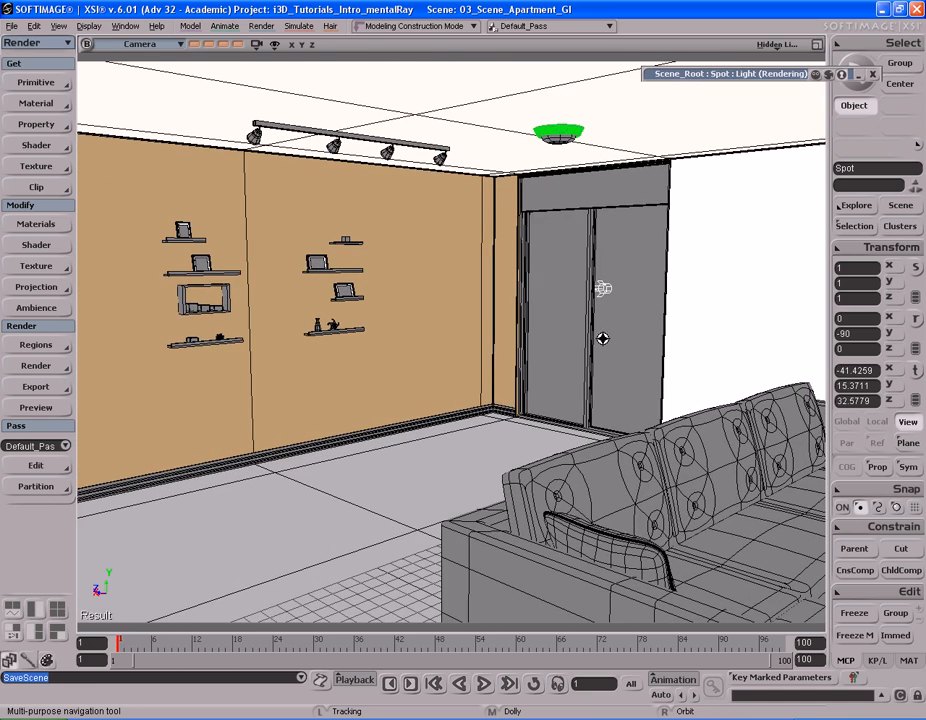
Enable light falloff on the spot light and render a preview region covering the shelf wall and glass doors
right_click_drag(608, 333, 616, 333)
key("space")
double_click(778, 74)
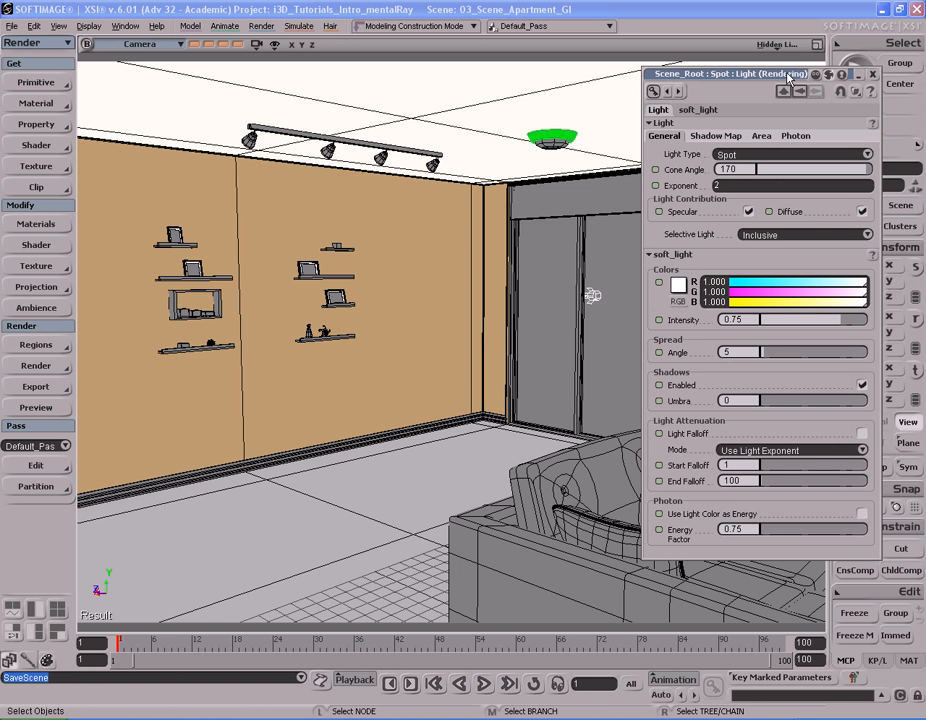
left_click_drag(776, 77, 799, 66)
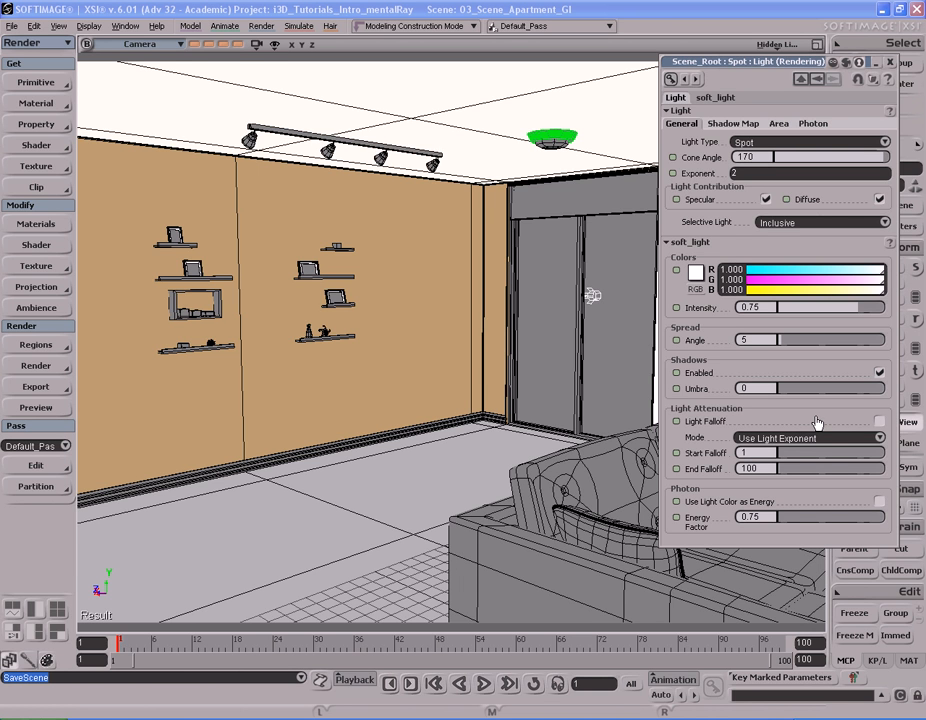
left_click(880, 422)
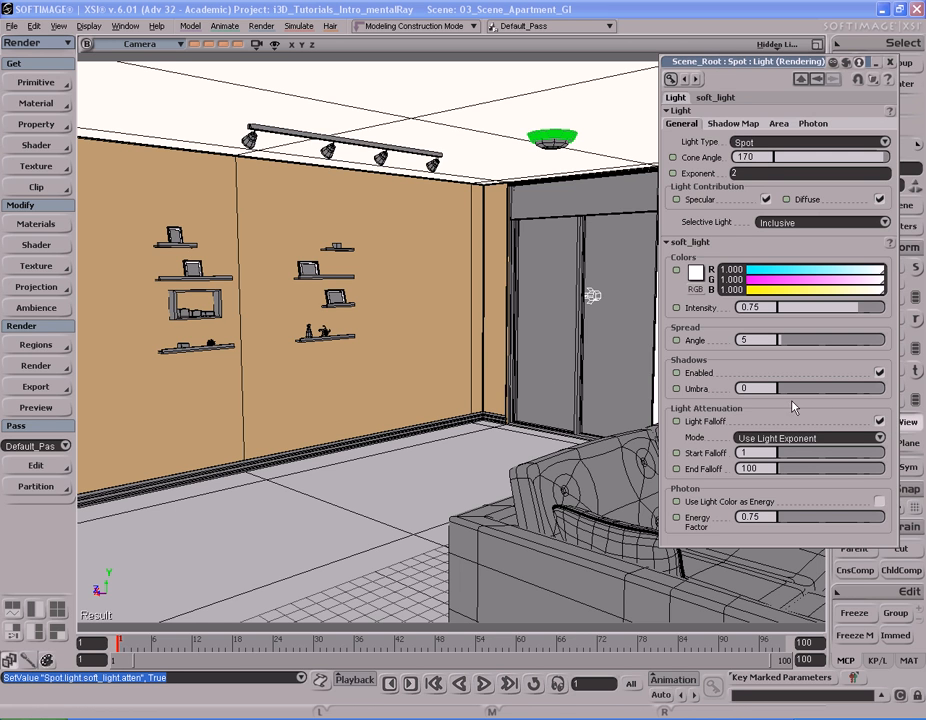
mouse_move(110, 97)
left_mouse_down()
mouse_move(450, 482)
mouse_move(653, 529)
left_mouse_up()
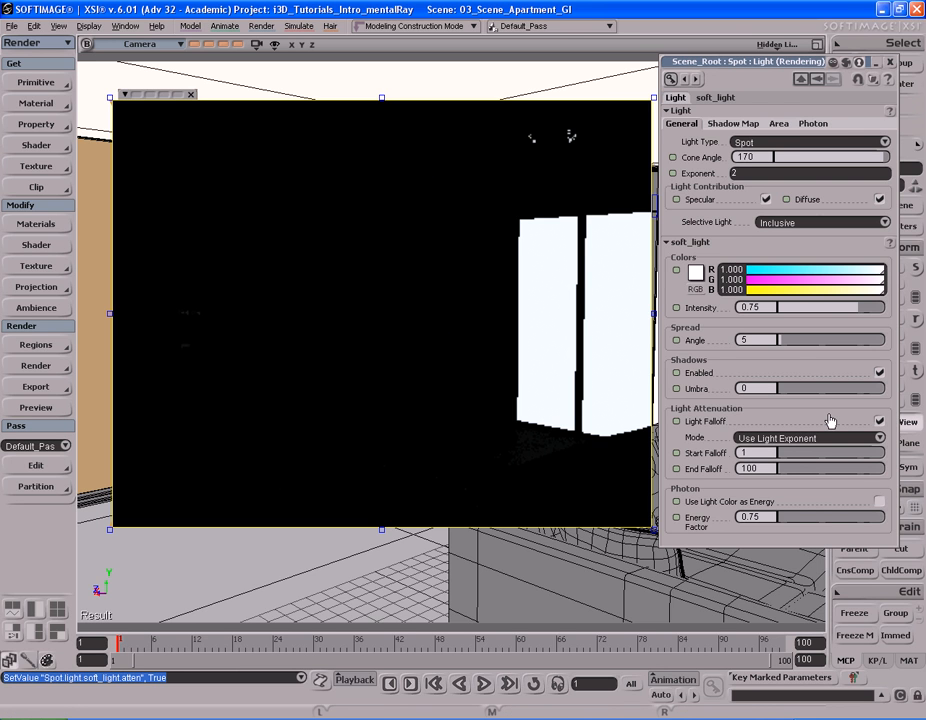
Test the spot light's intensity at 500 in the render region, and raise it to 1000
left_click(762, 308)
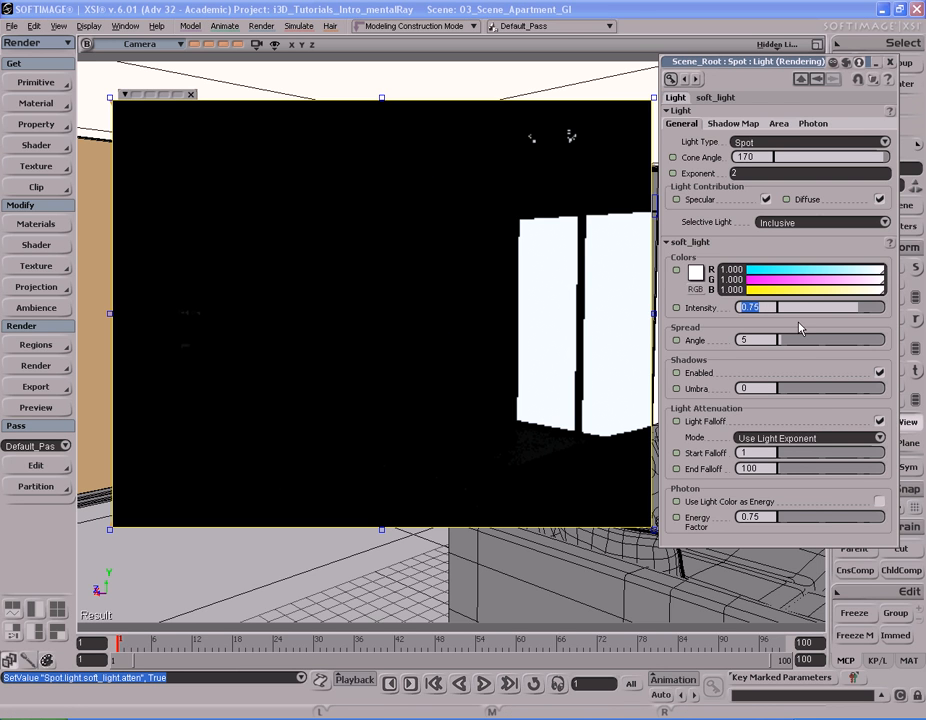
type("500")
key("Return")
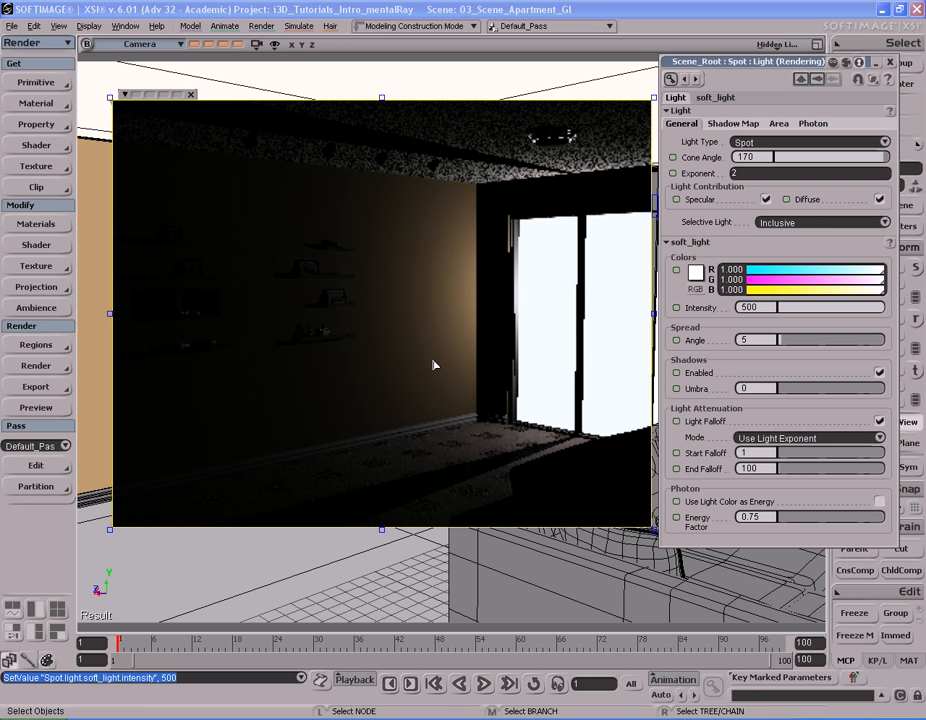
left_click(750, 308)
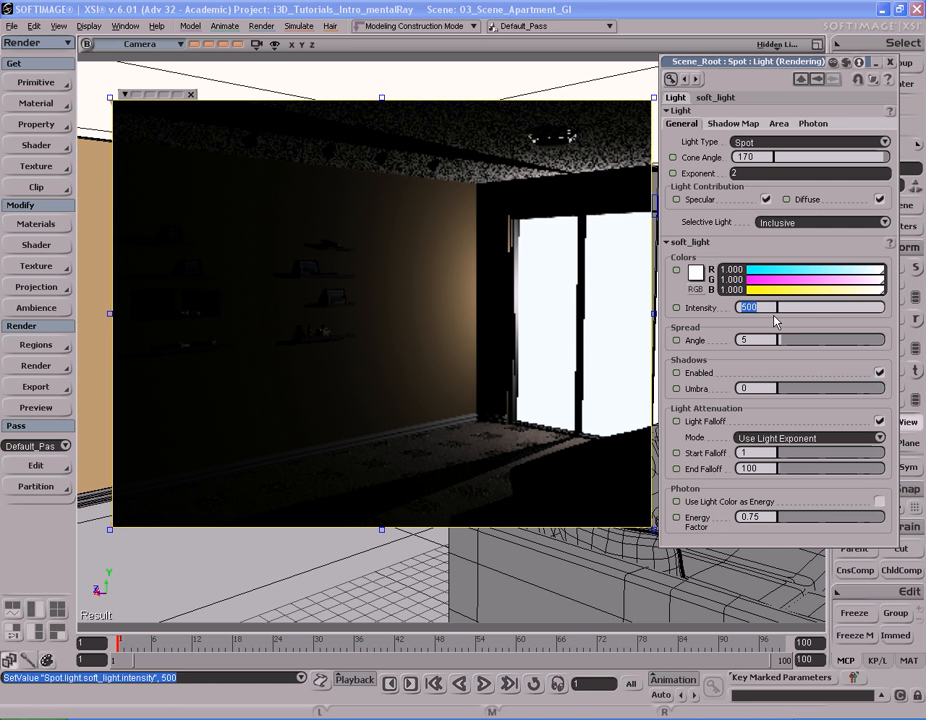
type("1000")
key("Return")
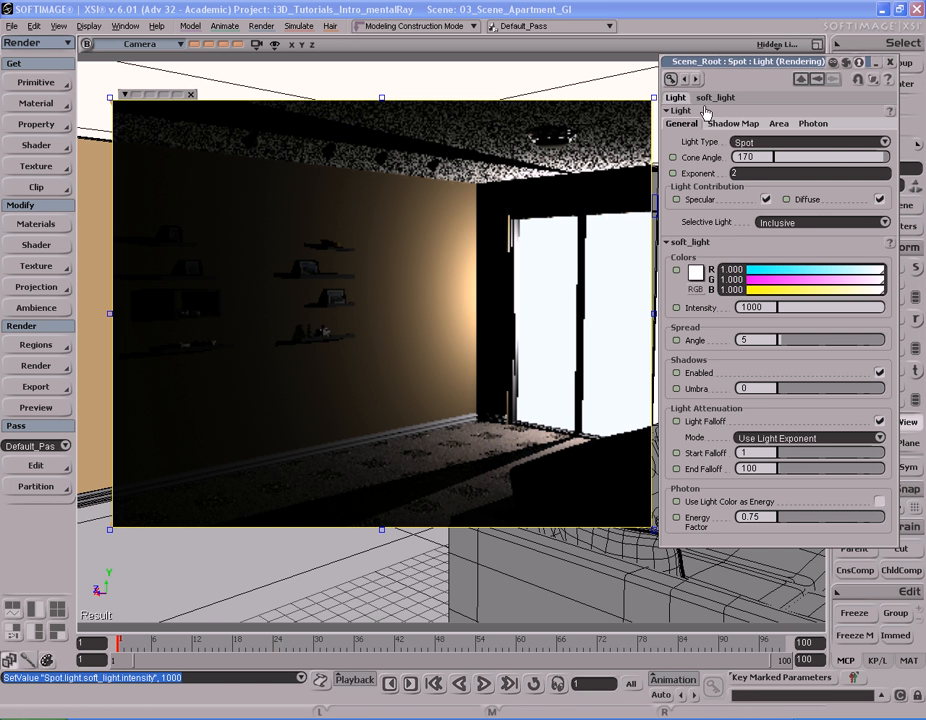
Hide the render region and view the spot light and glass doors from outside the apartment
key("q")
middle_click(531, 234)
key("s")
right_click_drag(531, 258, 370, 265)
middle_click_drag(370, 265, 563, 286)
right_click_drag(563, 286, 547, 266)
right_click_drag(535, 310, 557, 284)
left_click_drag(577, 272, 511, 276)
middle_click_drag(589, 262, 556, 254)
right_click_drag(556, 254, 552, 256)
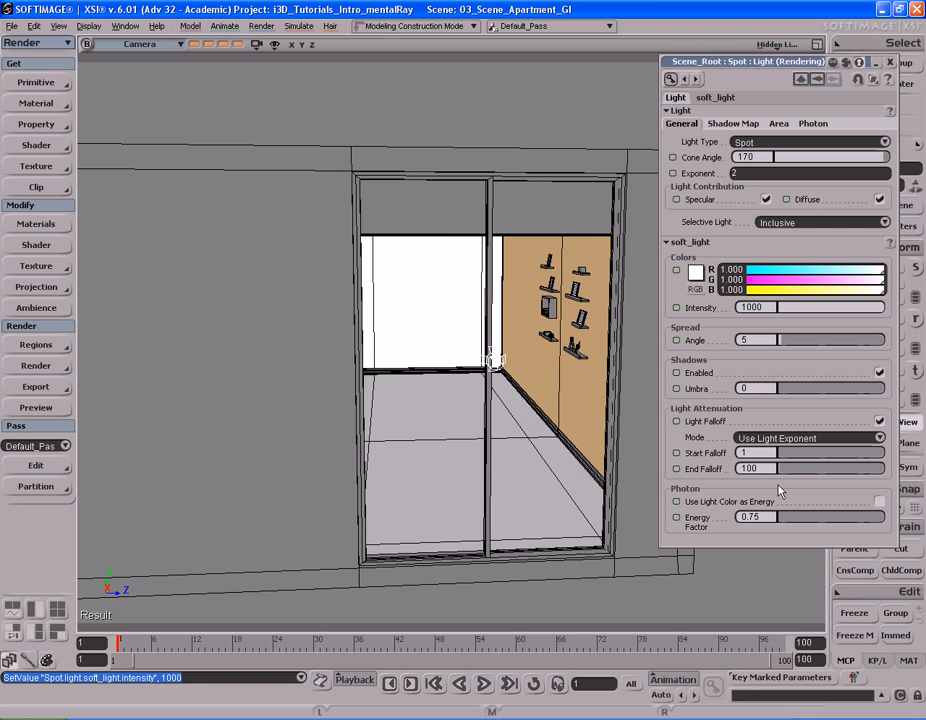
Switch to the four-view layout with the whole apartment framed and show the spot light's cone manipulator
key("s")
right_click_drag(482, 315, 463, 303)
key("F12")
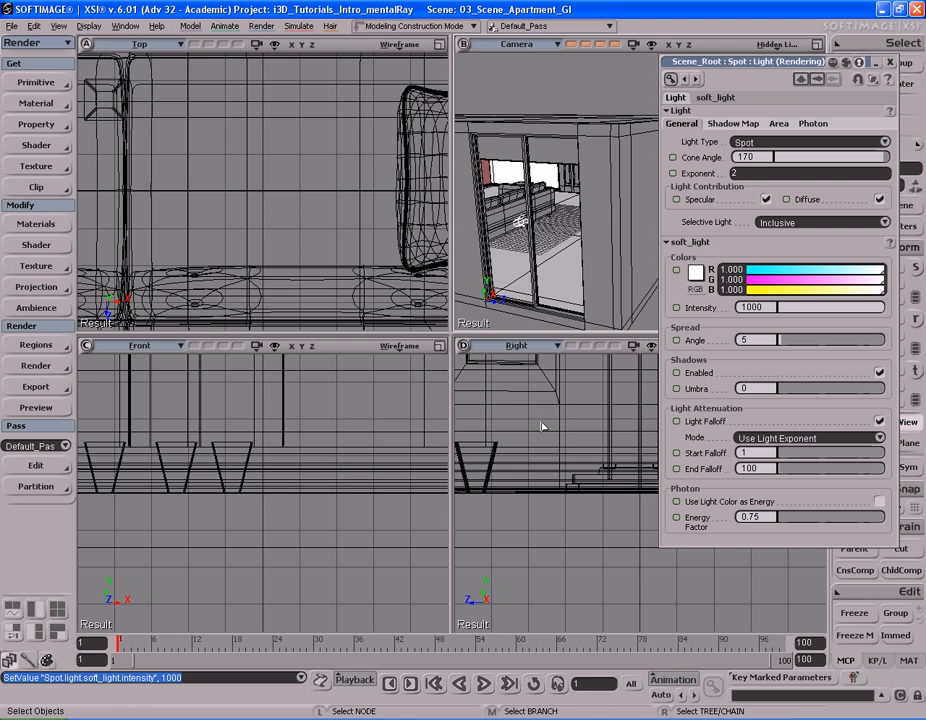
key("s+r")
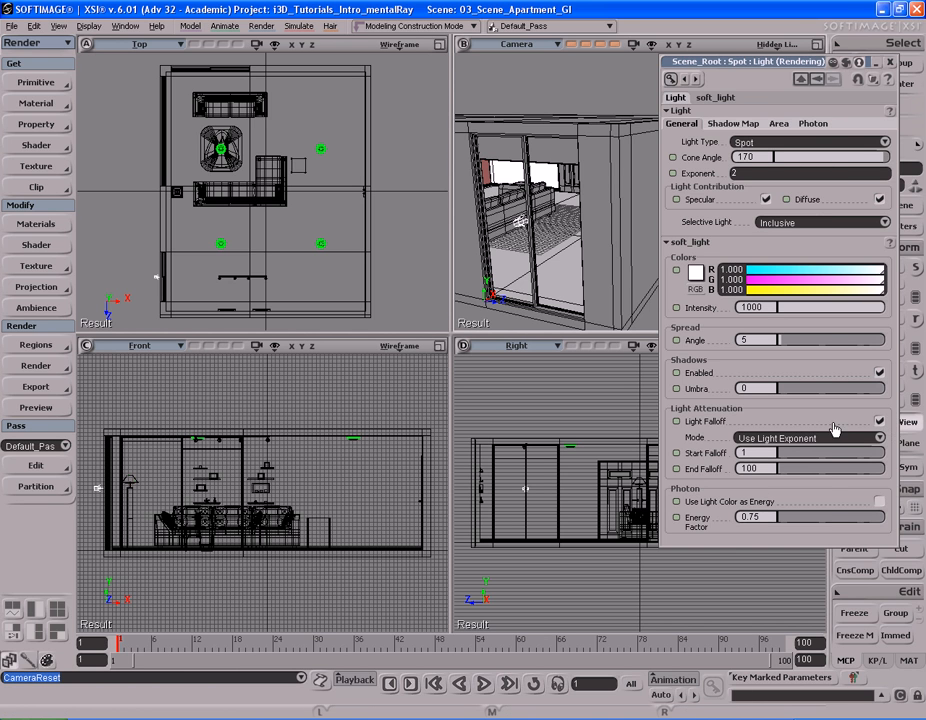
double_click(789, 72)
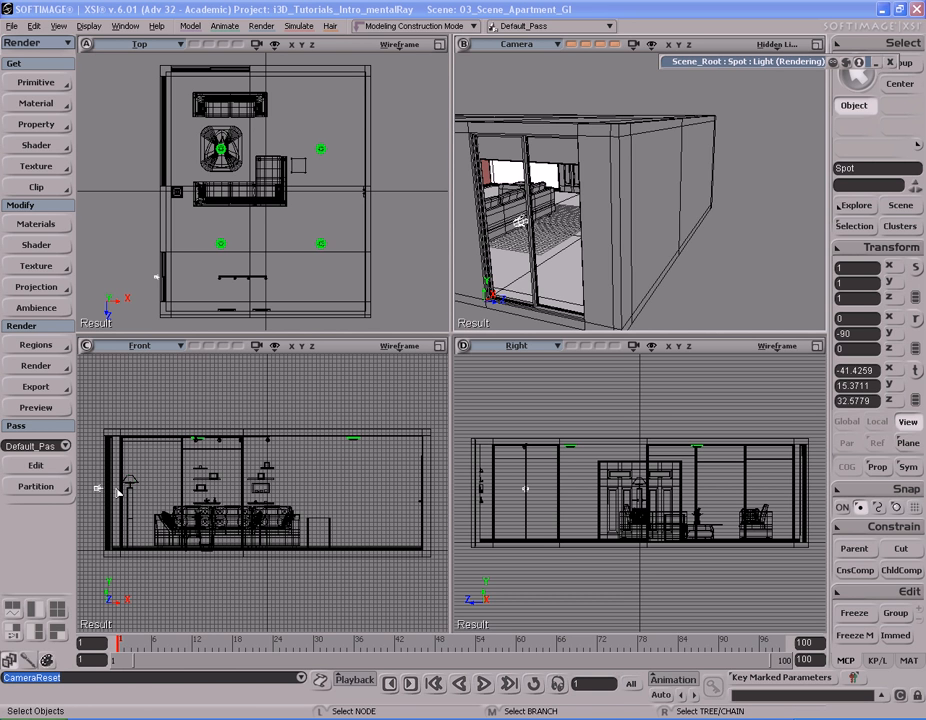
key("b")
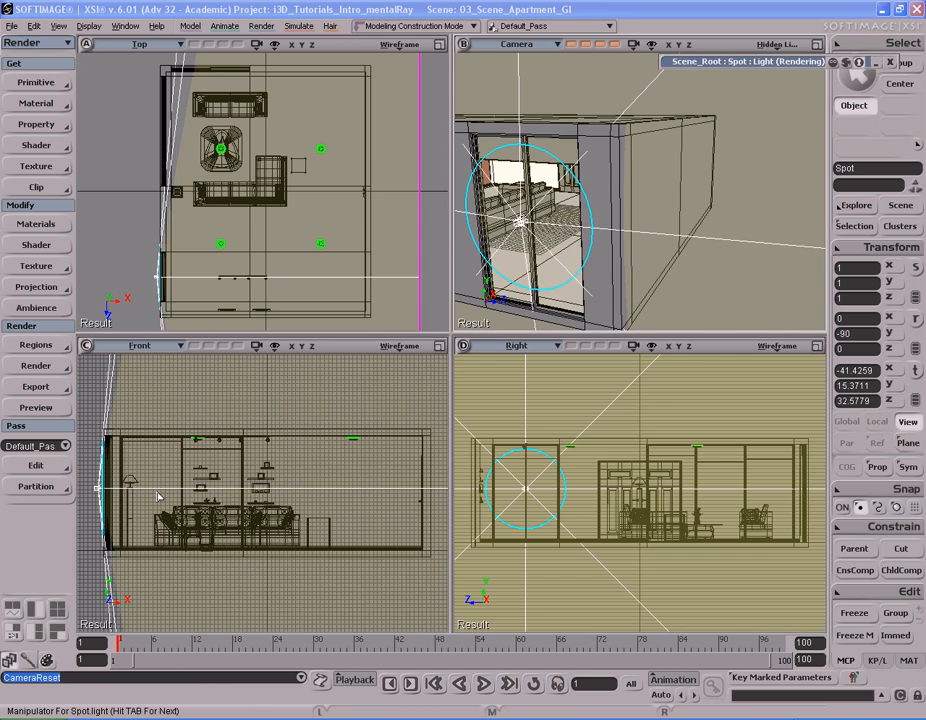
Set the spot light's spread angle to about 6.88 with its manipulator and reopen the light's properties
key("s")
middle_click_drag(157, 496, 264, 490)
left_click_drag(264, 490, 257, 480)
key("s")
middle_click_drag(242, 481, 285, 487)
key("s")
left_click_drag(300, 452, 289, 467)
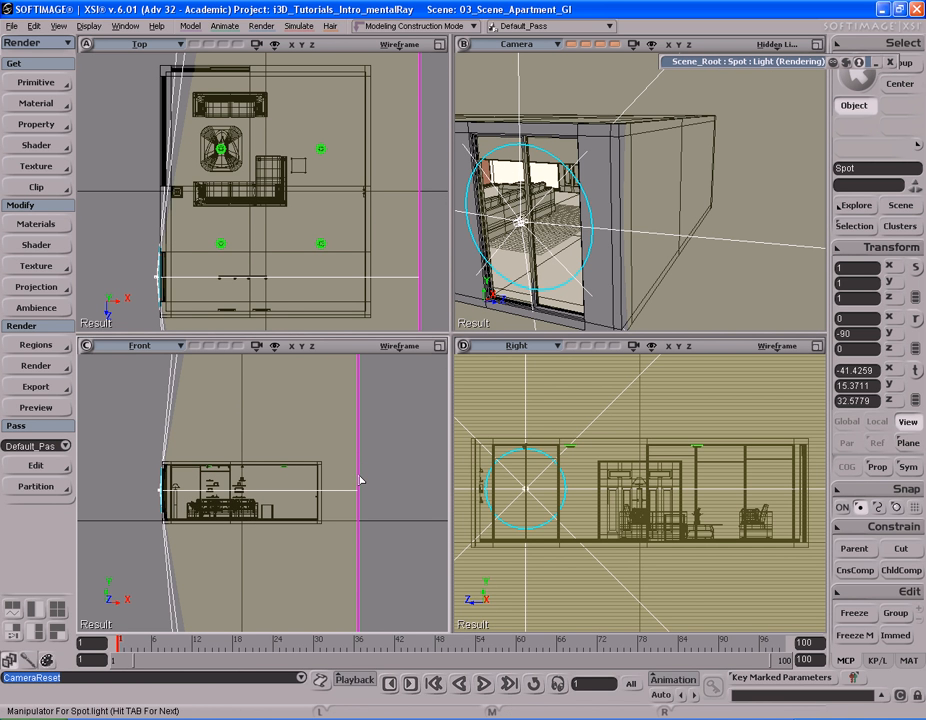
left_click(743, 78)
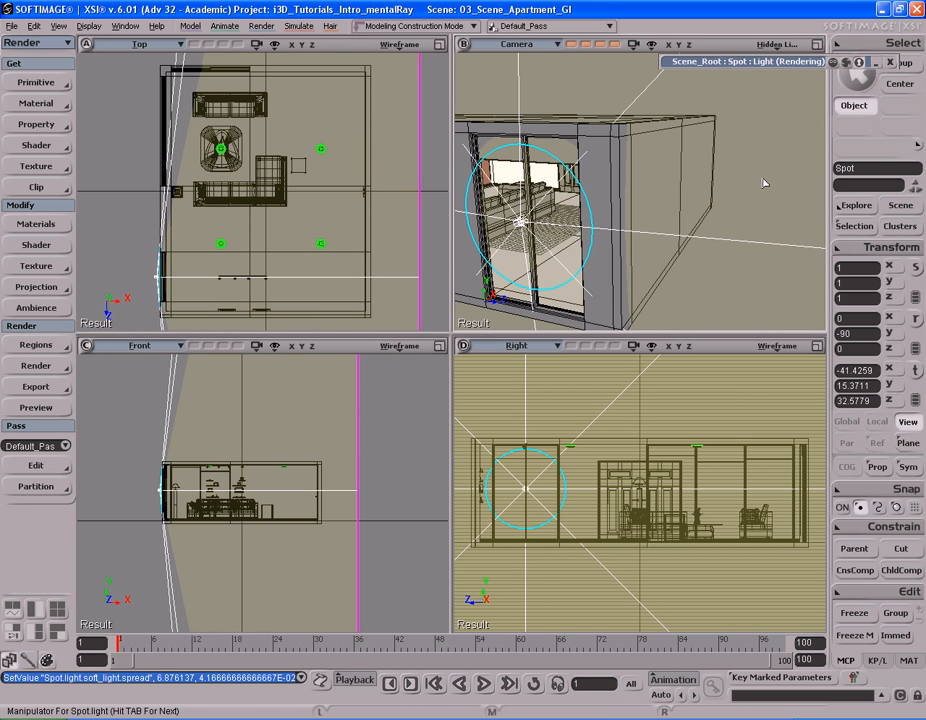
left_click(772, 62)
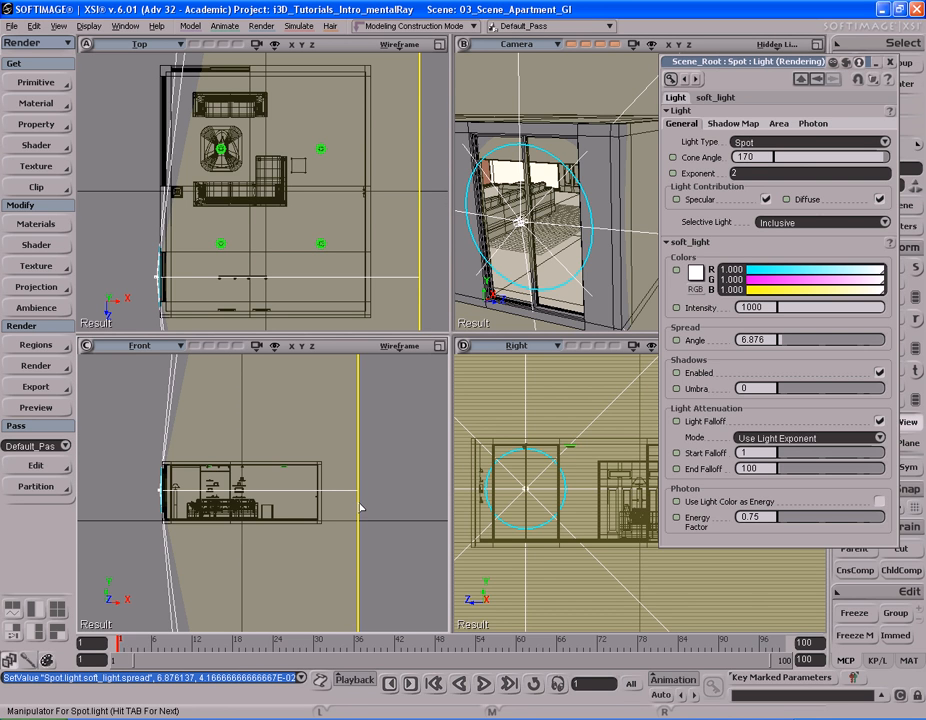
Set the spot light's start falloff to 0 and its end falloff to about 68.4, short of the far wall
left_click_drag(361, 509, 336, 509)
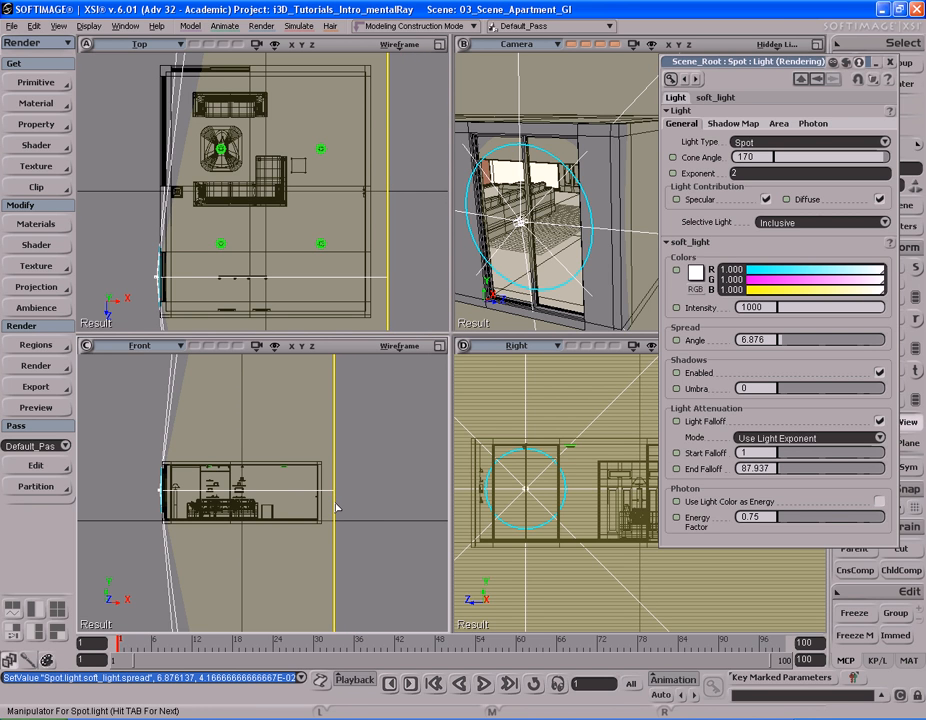
left_click_drag(336, 508, 336, 508)
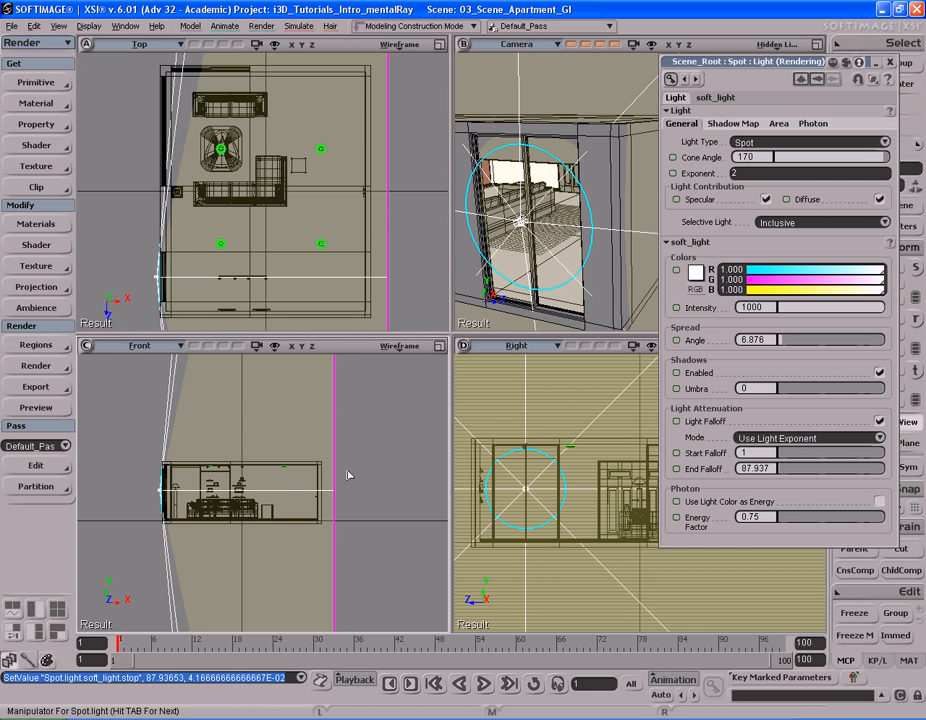
mouse_move(335, 473)
left_mouse_down()
mouse_move(362, 476)
mouse_move(333, 473)
left_mouse_up()
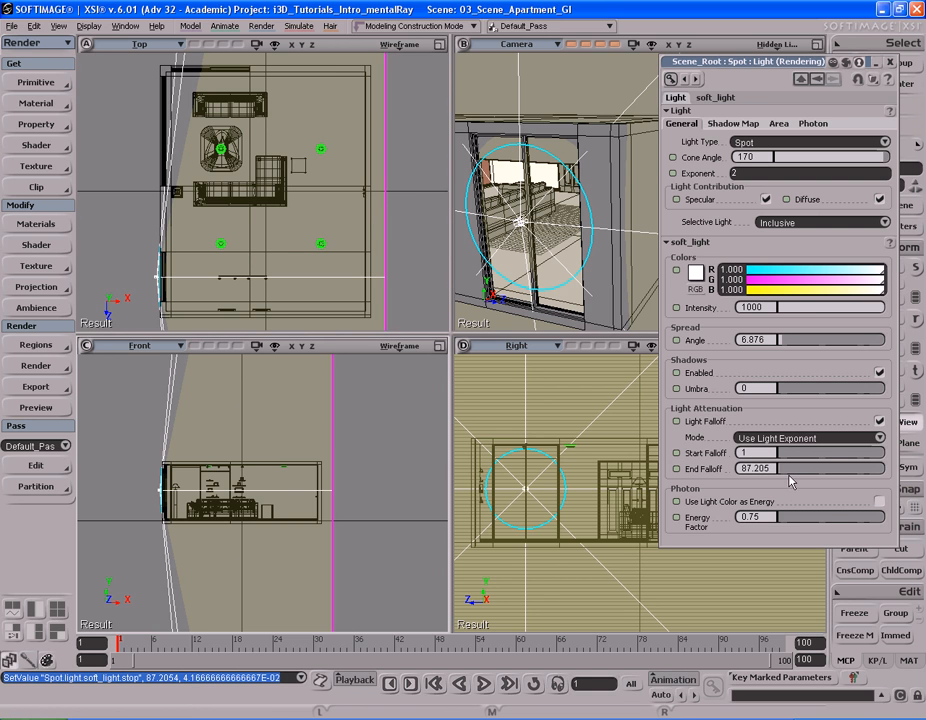
mouse_move(778, 469)
left_mouse_down()
mouse_move(770, 475)
mouse_move(779, 470)
left_mouse_up()
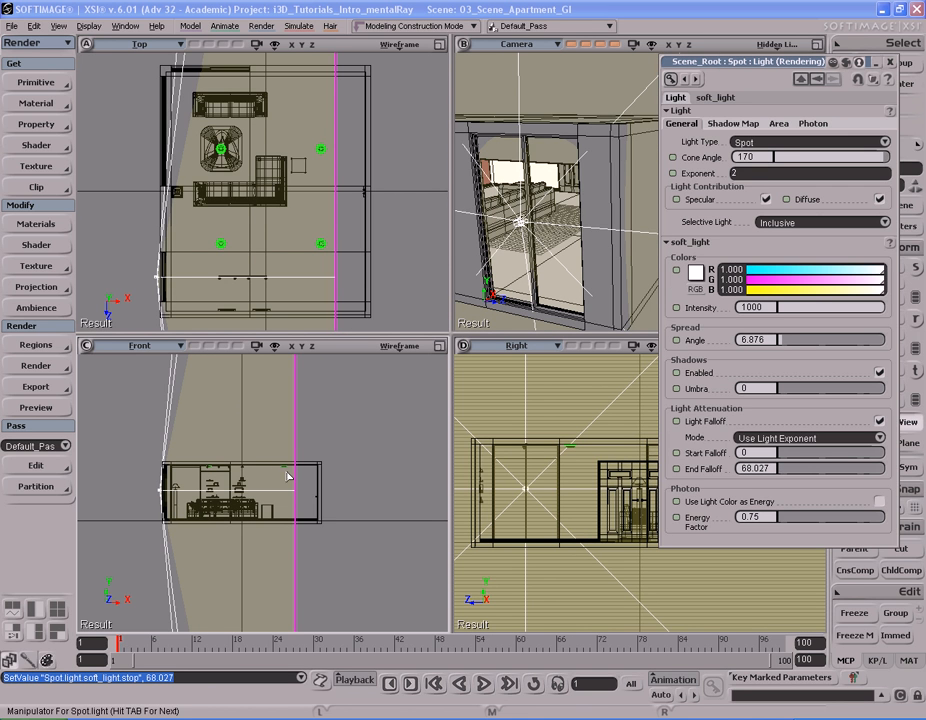
left_click_drag(300, 477, 337, 477)
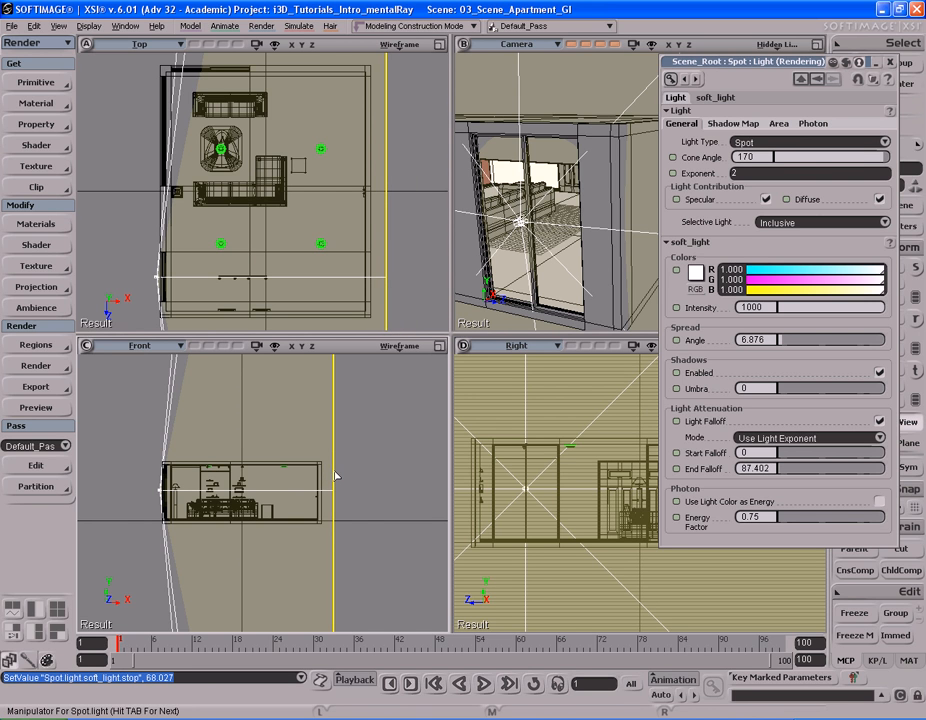
left_click_drag(336, 477, 296, 478)
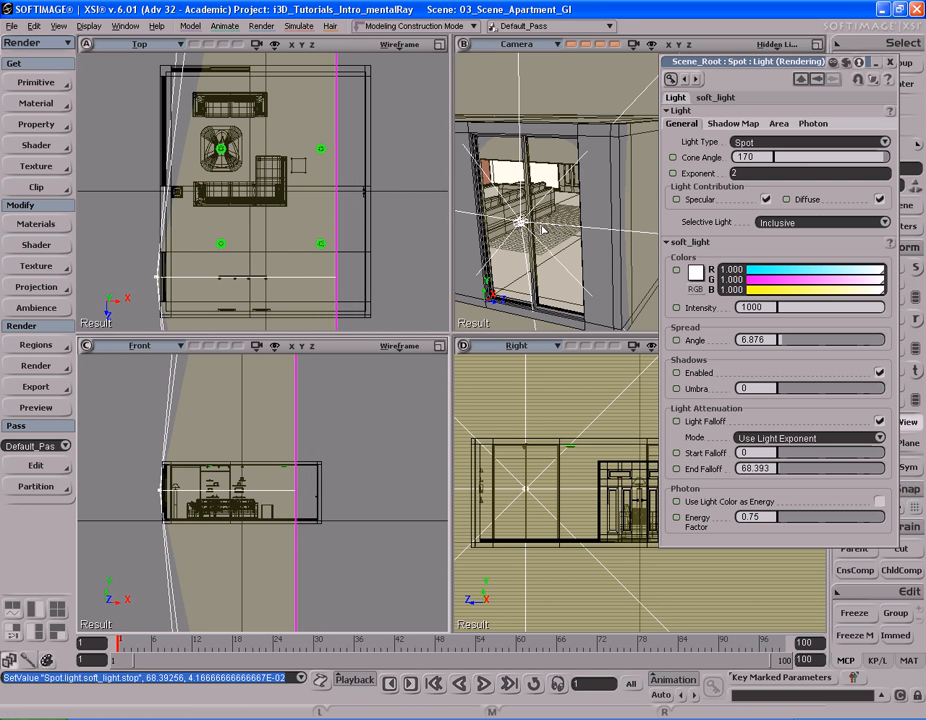
Render a preview region of the room's far corner beside the sofa to check the light's falloff
key("F12")
key("s")
mouse_move(492, 331)
right_mouse_down()
mouse_move(407, 362)
mouse_move(477, 322)
right_mouse_up()
left_click_drag(477, 322, 450, 343)
middle_click_drag(450, 343, 415, 329)
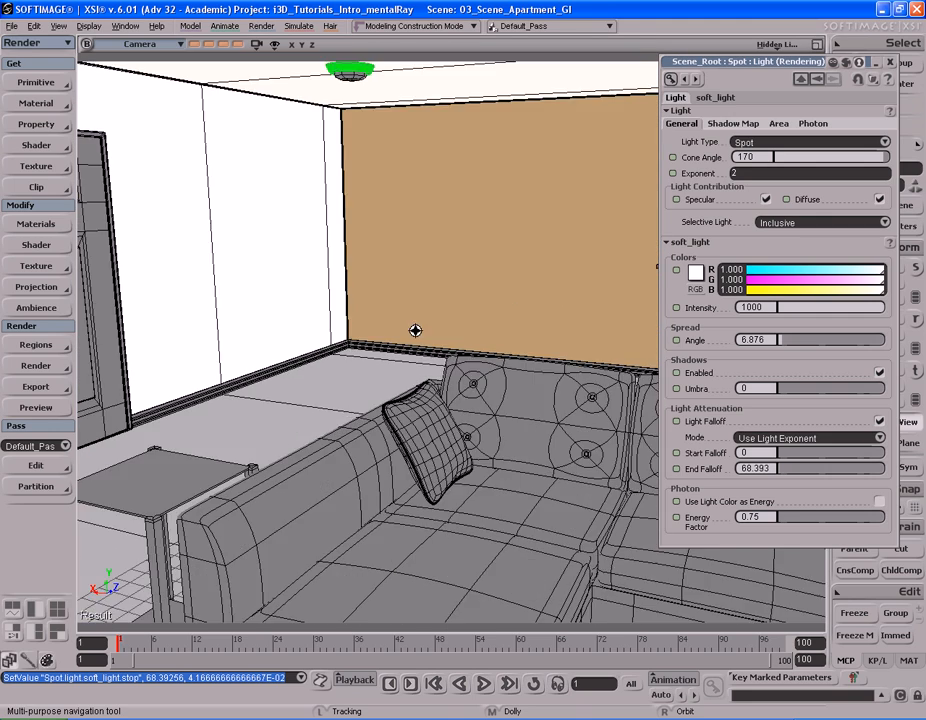
left_click_drag(431, 317, 420, 325)
right_click_drag(420, 325, 425, 322)
left_click_drag(436, 300, 407, 315)
middle_click_drag(382, 314, 428, 316)
right_click_drag(428, 316, 449, 311)
left_click_drag(449, 311, 444, 314)
key("q")
left_click_drag(103, 100, 405, 492)
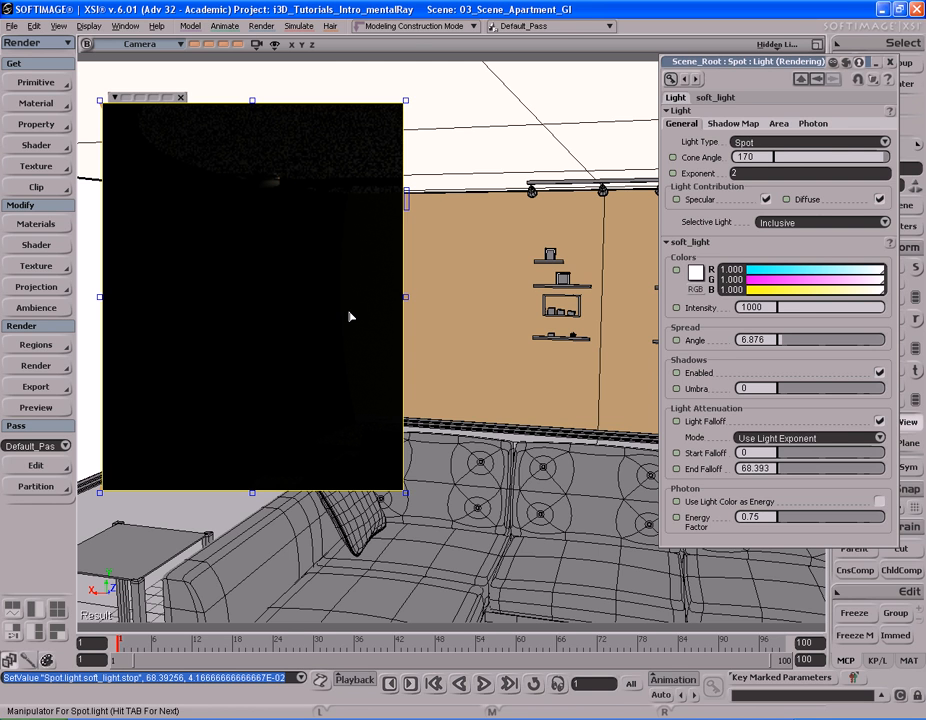
Extend the spot light's end falloff to about 85.6, just past the far wall, and preview the same room corner again
key("q")
middle_click(364, 250)
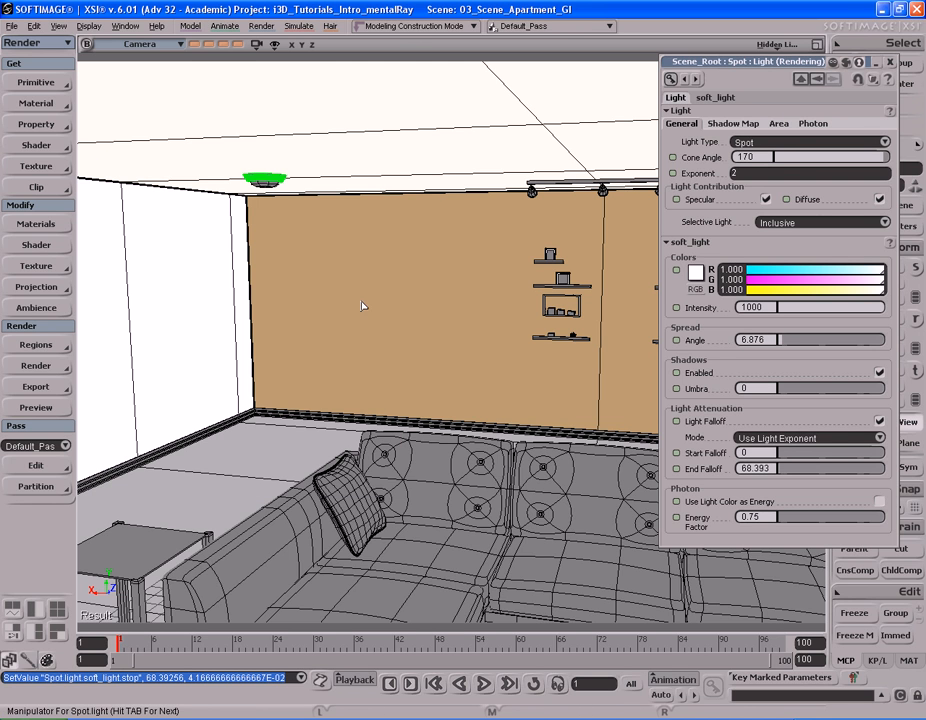
key("F12")
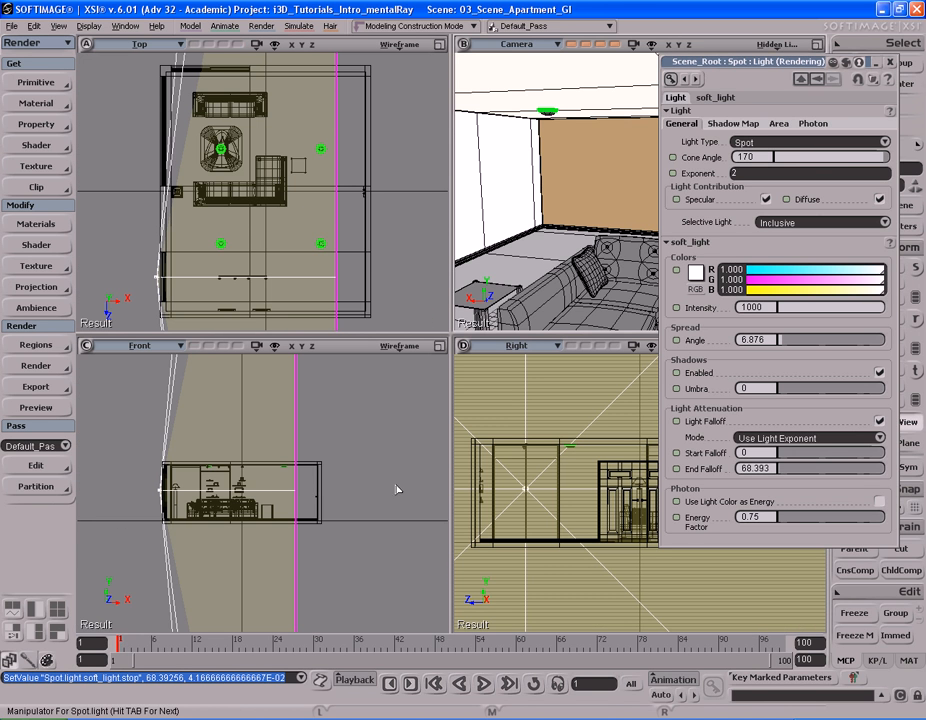
left_click_drag(296, 485, 331, 484)
key("F12")
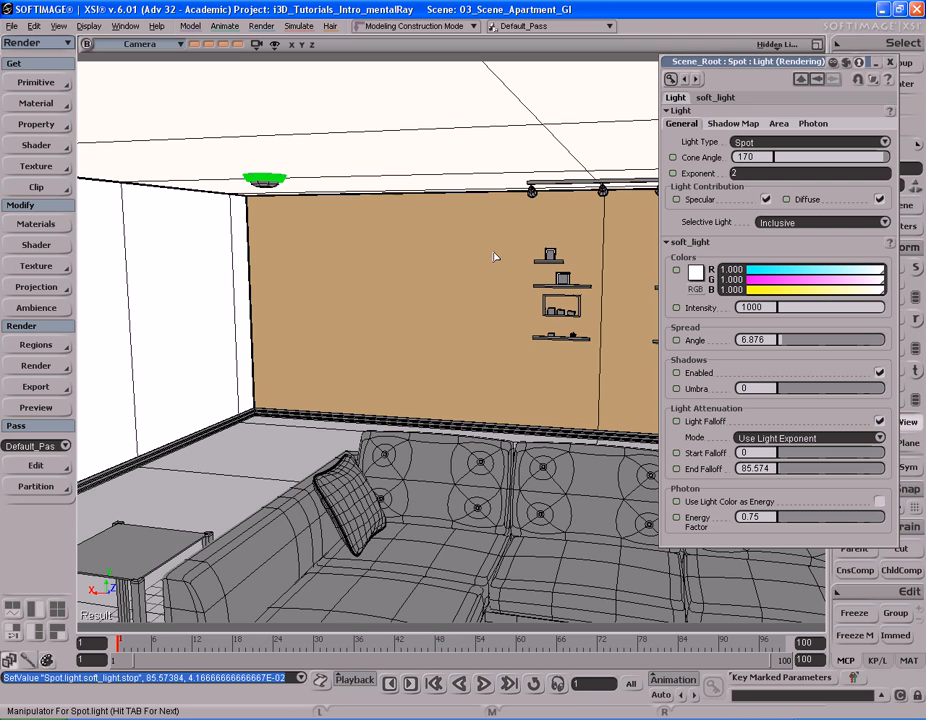
left_click_drag(89, 107, 416, 501)
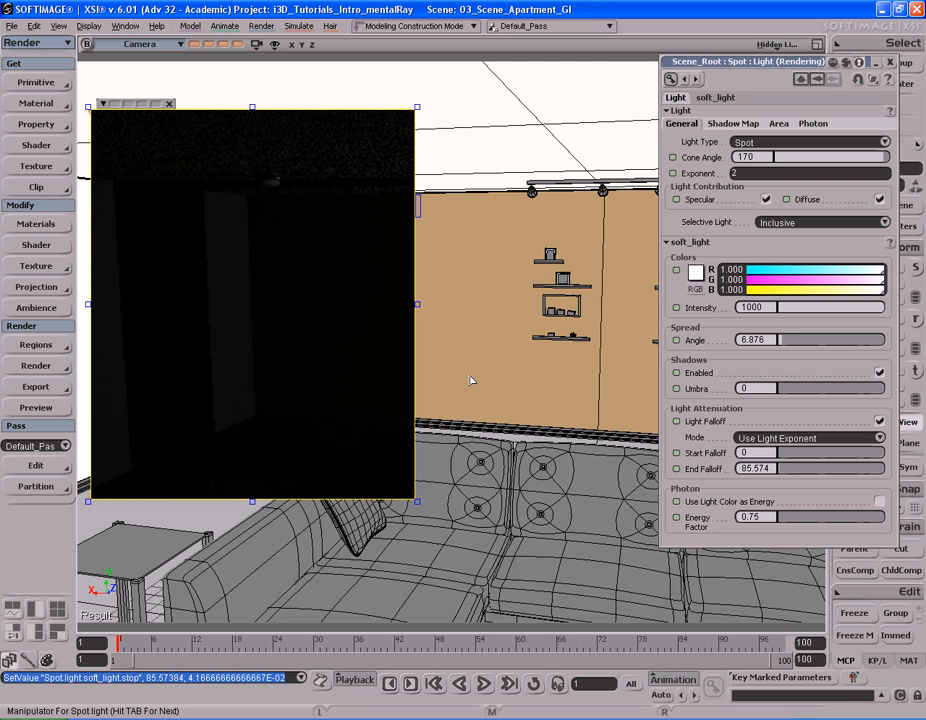
Replace the corner preview with a render region over the shelves near the glass doors, leaving the light's manipulator
key("q")
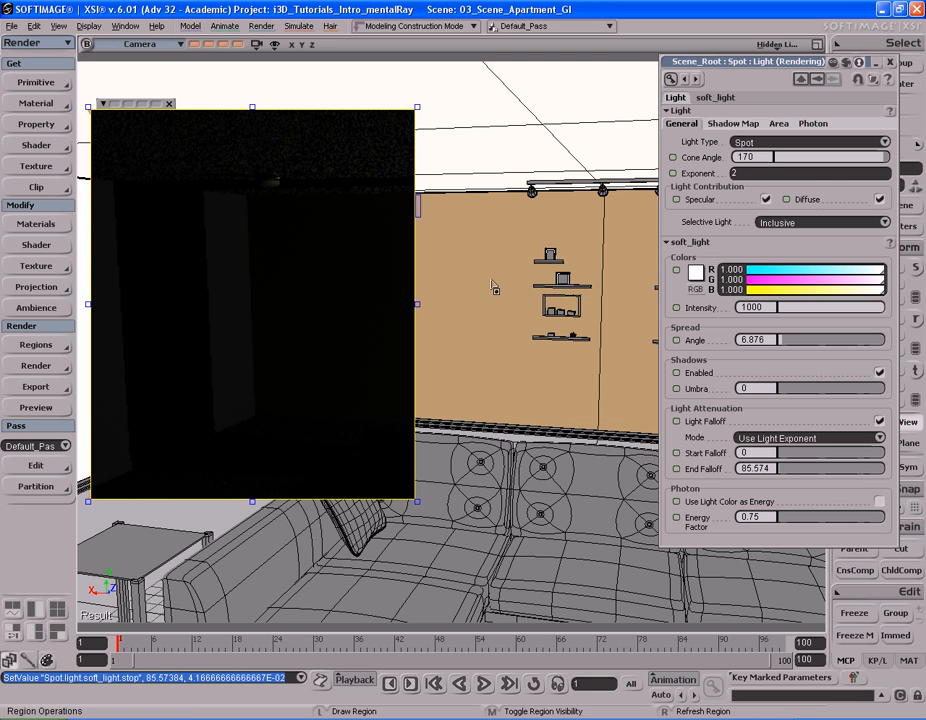
middle_click(475, 333)
key("s")
right_click_drag(562, 273, 480, 289)
key("b")
key("space")
key("s")
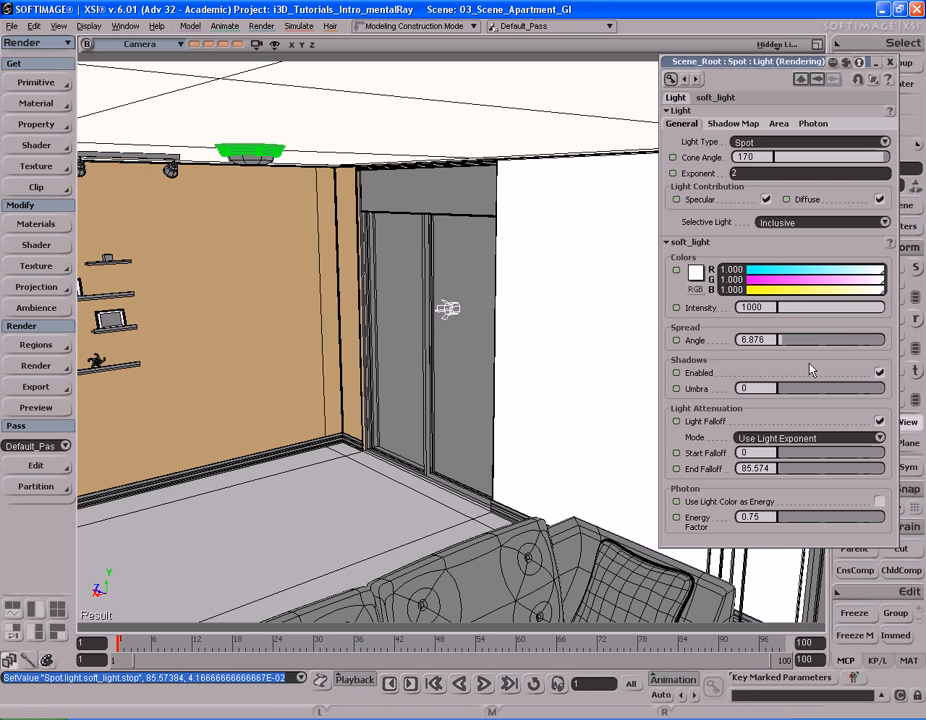
key("s")
right_click_drag(335, 283, 398, 277)
left_click_drag(376, 273, 472, 275)
key("q")
left_click_drag(181, 191, 308, 381)
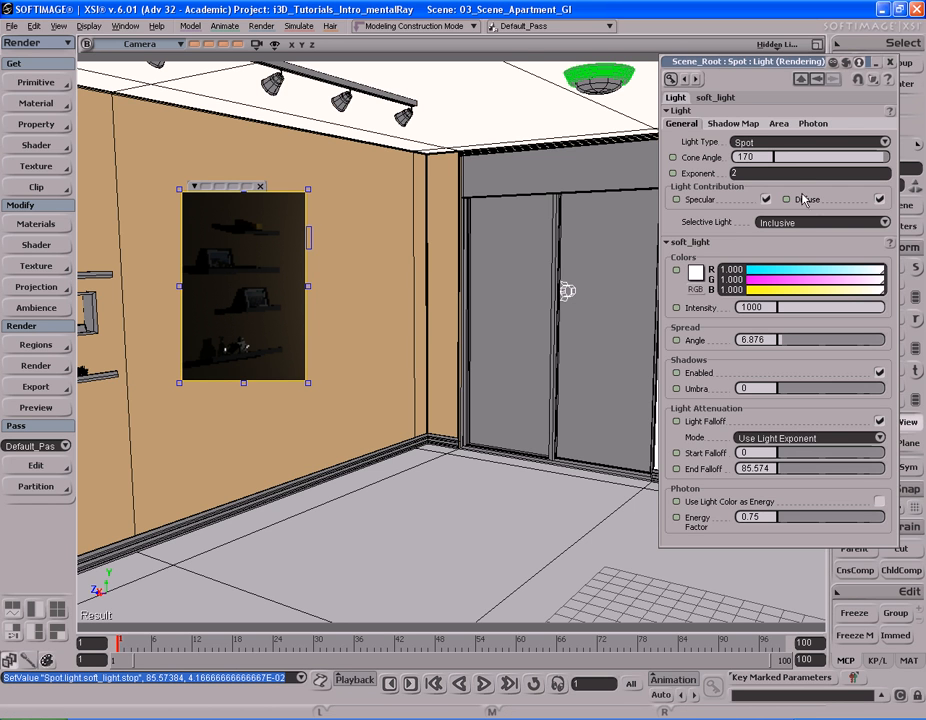
Turn the spot light into an area light and compare its icon up close with the area setting off and on
left_click(781, 125)
left_click(884, 141)
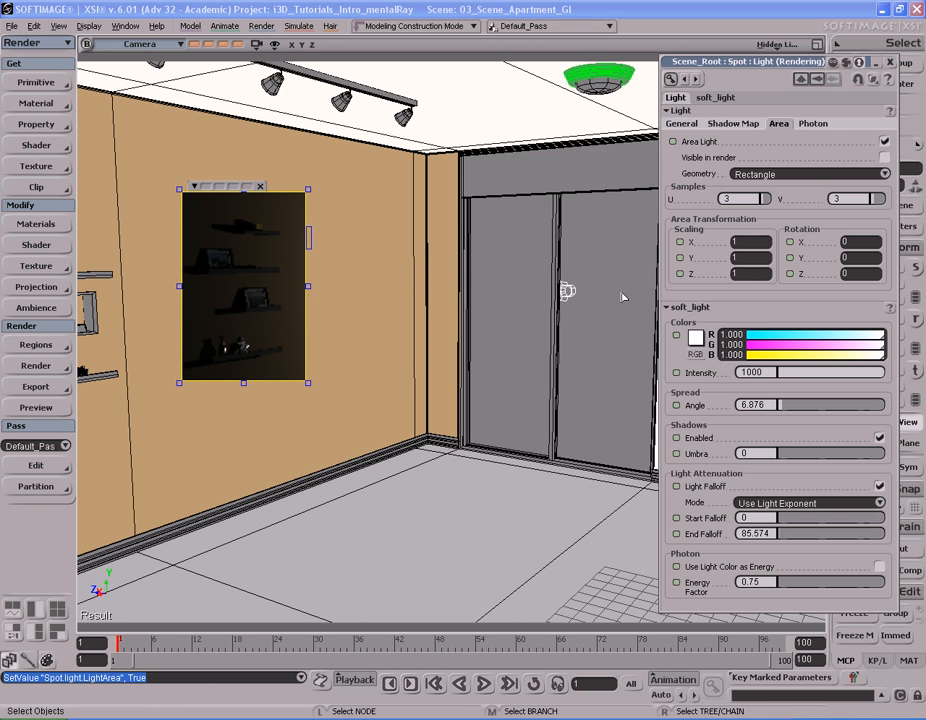
key("q")
middle_click(393, 232)
key("s")
right_click_drag(568, 226, 557, 259)
key("f")
right_click_drag(511, 314, 597, 283)
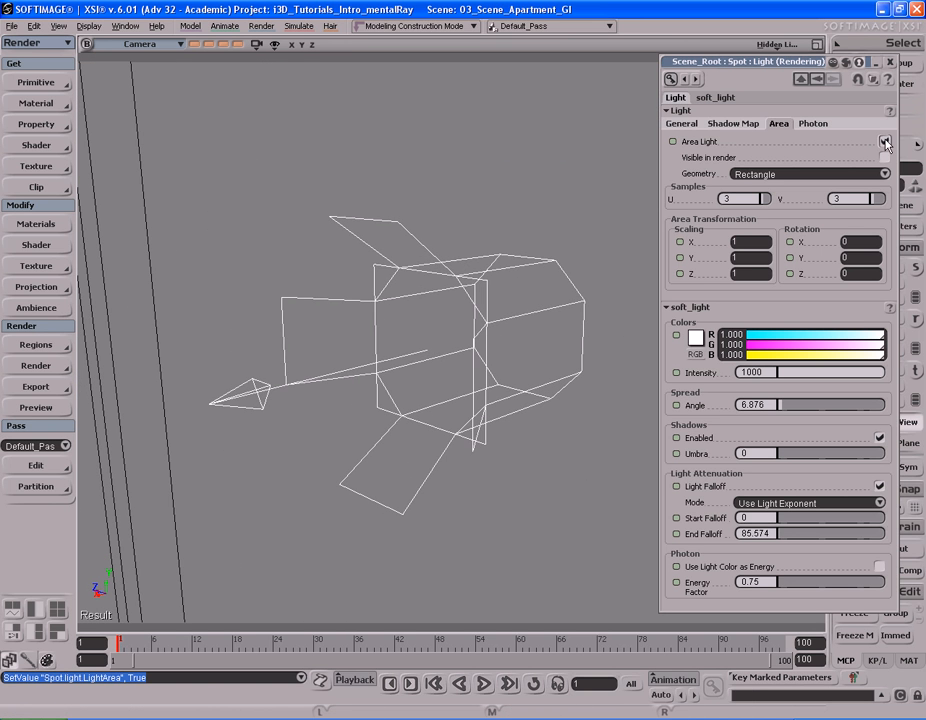
left_click(884, 142)
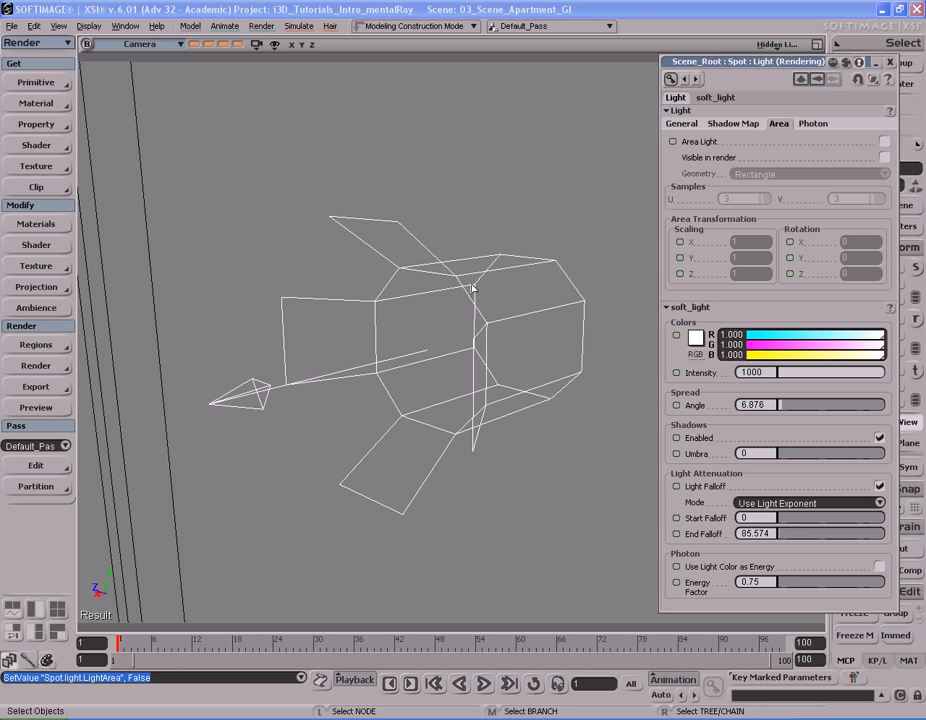
left_click(885, 142)
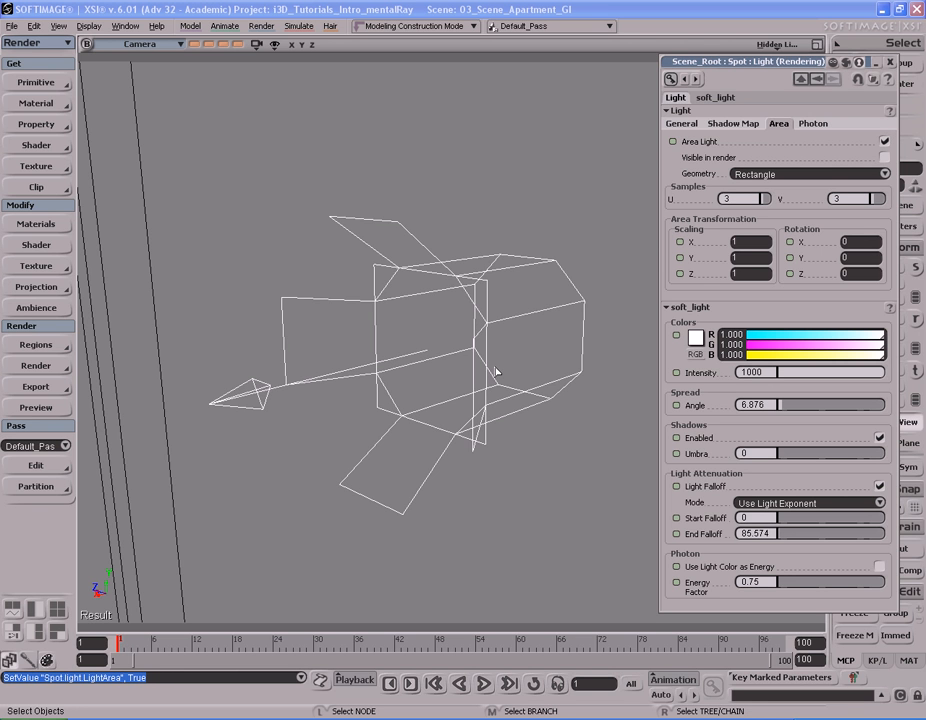
Set the spot light's area scaling to 10 in X and 15 in Y
key("s")
middle_click_drag(497, 371, 382, 352)
middle_click_drag(490, 348, 150, 343)
right_click_drag(450, 350, 497, 366)
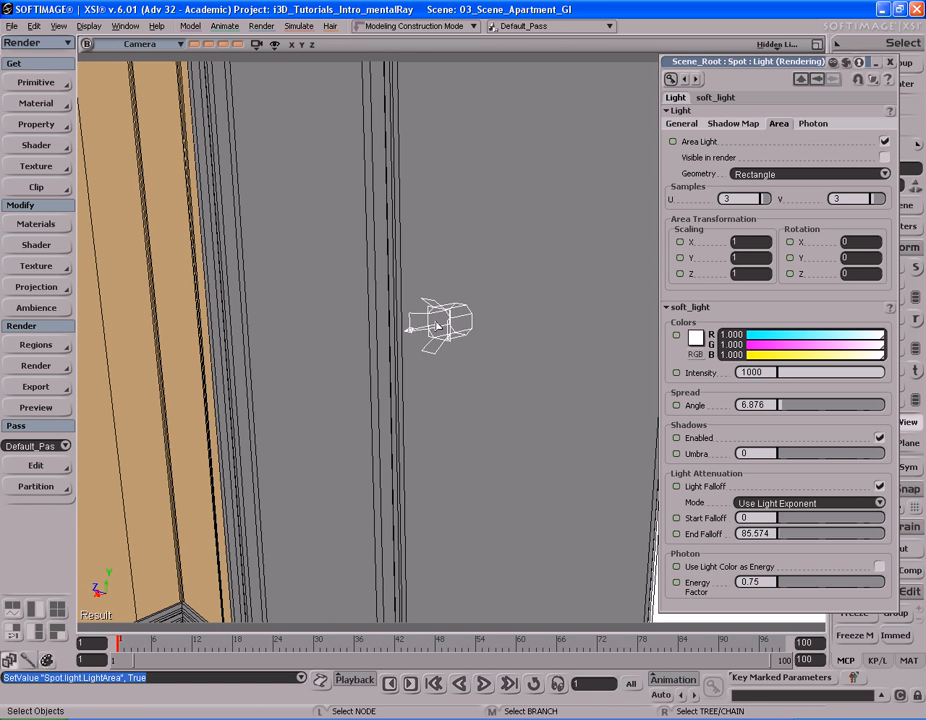
key("s")
middle_click_drag(536, 349, 310, 330)
right_click_drag(482, 316, 480, 319)
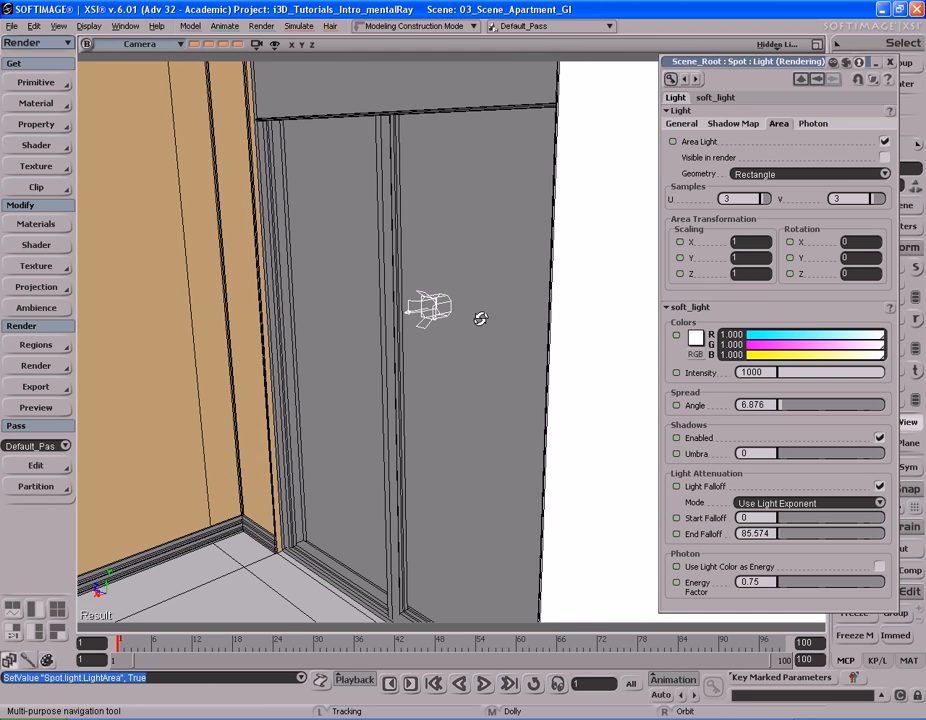
left_click(759, 242)
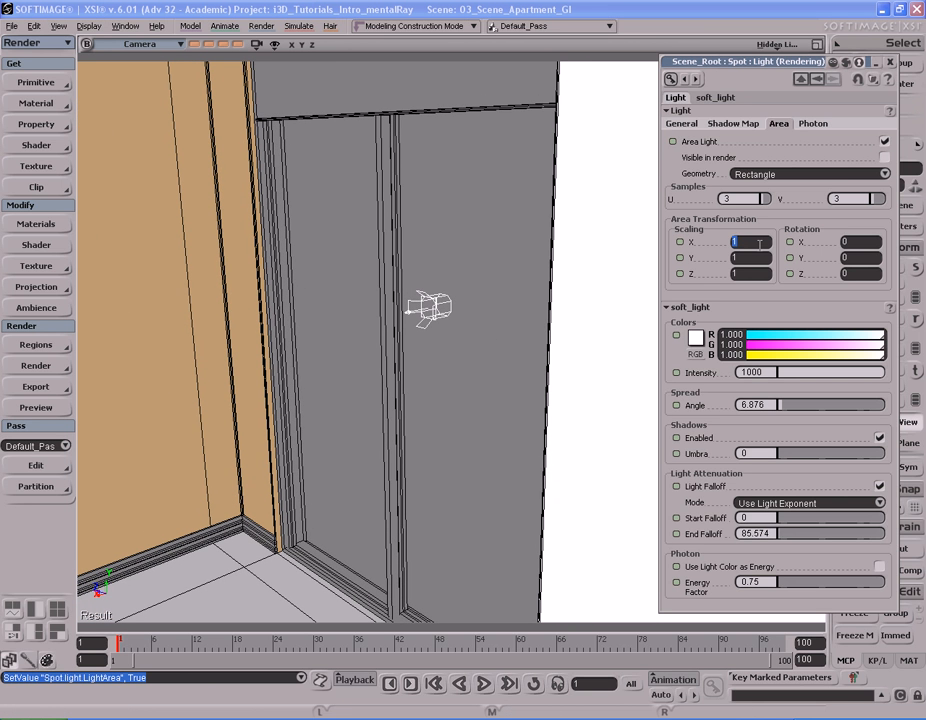
key("Return")
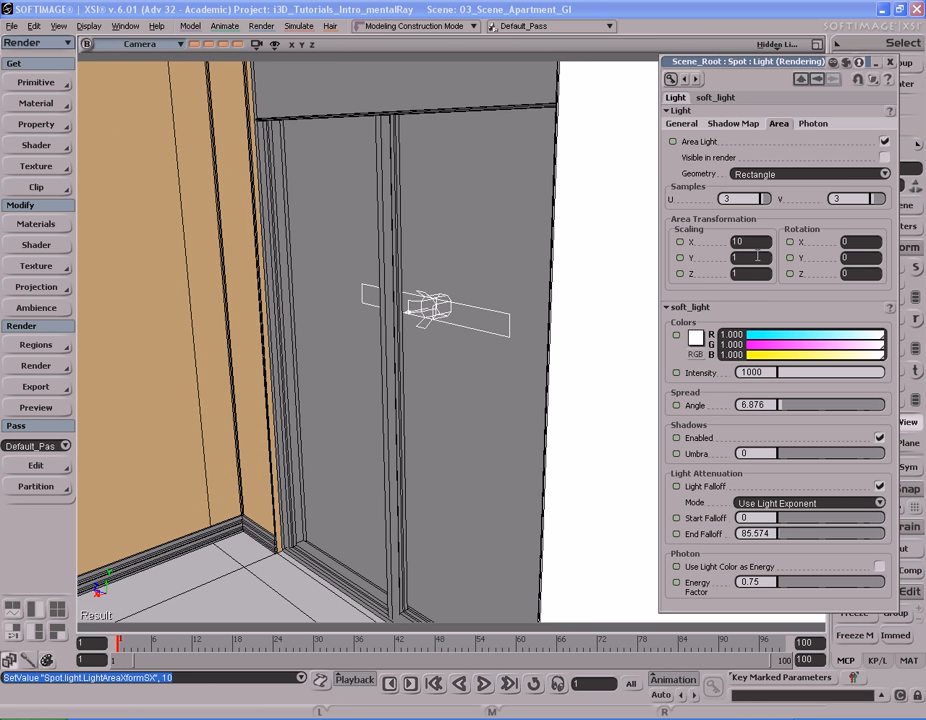
type("15")
key("Return")
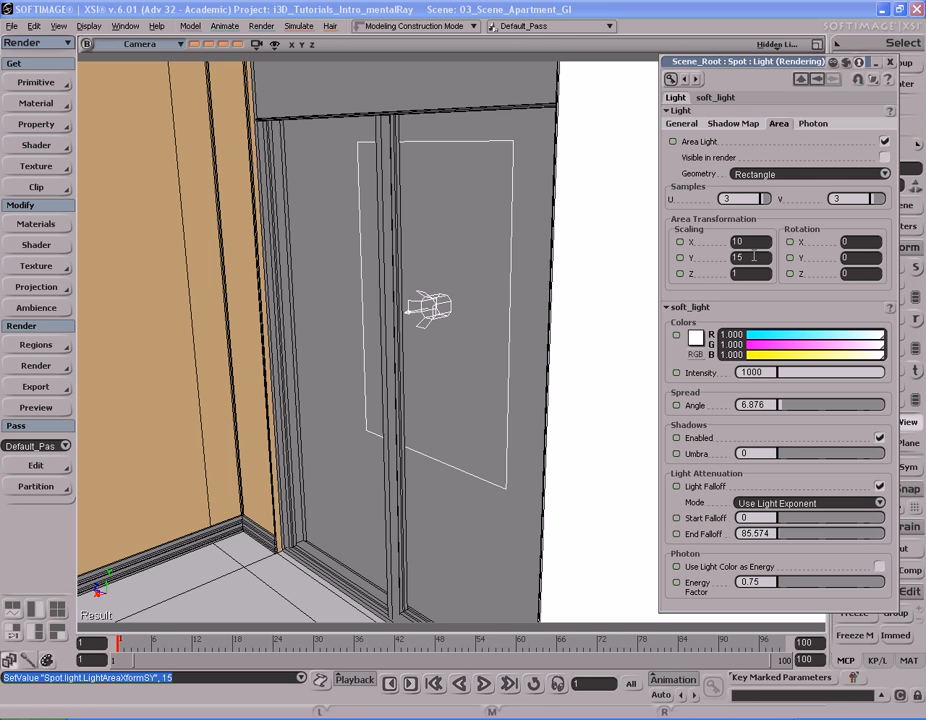
Render a preview region over the wall shelves beside the glass doors with the enlarged area light, and hide it after checking
key("s")
middle_click_drag(238, 275, 347, 304)
right_click_drag(347, 304, 405, 279)
left_click_drag(393, 279, 408, 280)
key("q")
left_click_drag(80, 163, 249, 438)
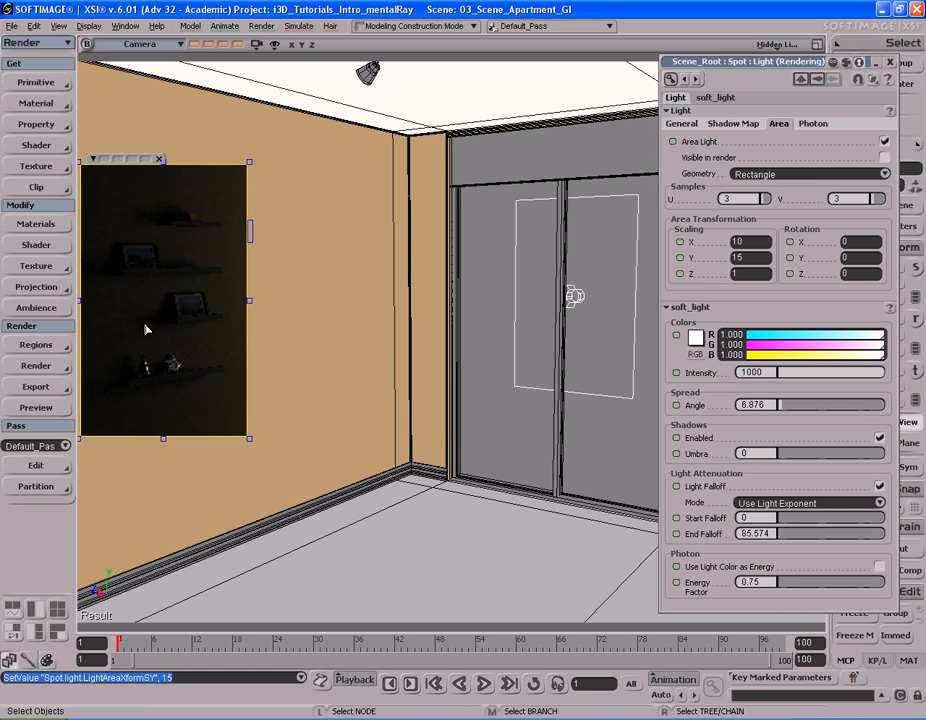
key("q")
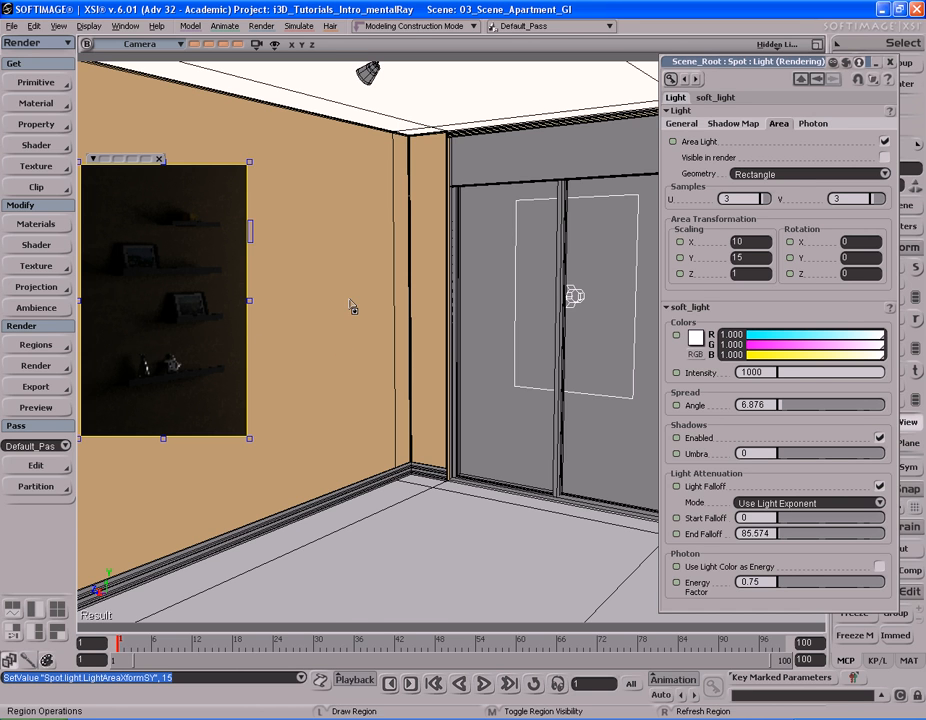
middle_click(355, 310)
Preview-render the glass doors with the surrounding wall, ceiling and floor to check the light's spread, and hide the region again
key("s")
left_click_drag(537, 292, 480, 287)
middle_click_drag(480, 287, 298, 311)
right_click_drag(469, 300, 434, 302)
key("q")
mouse_move(257, 107)
left_mouse_down()
mouse_move(594, 505)
mouse_move(573, 517)
left_mouse_up()
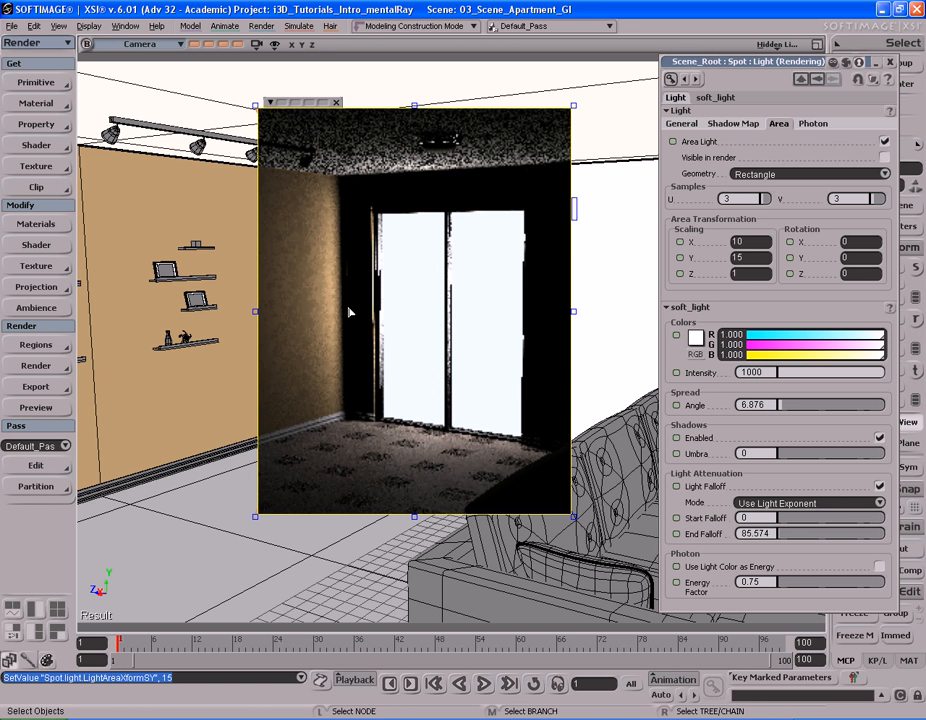
key("q")
middle_click(478, 307)
Examine the area light's sample settings and its rectangle from outside the glass doors, and clear the selection
key("s")
right_click_drag(507, 291, 502, 317)
key("space")
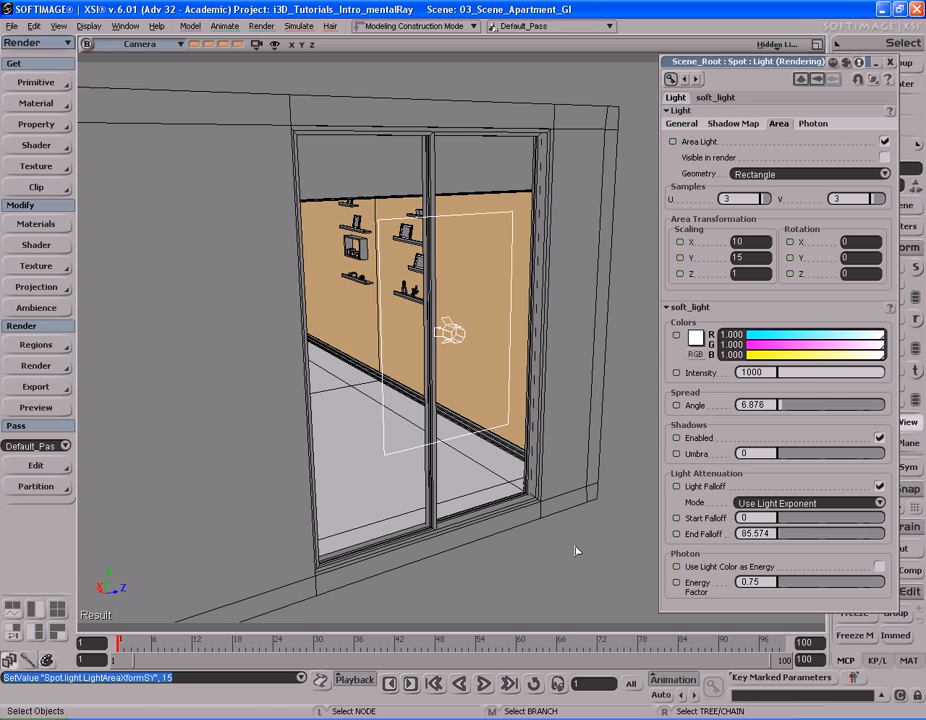
left_click(743, 199)
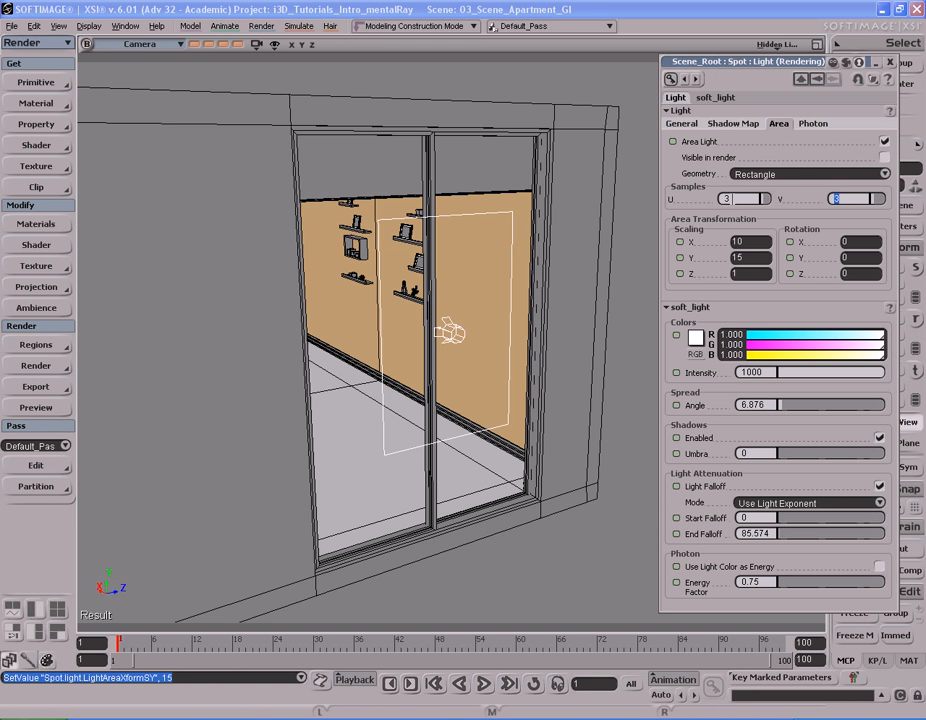
left_click_drag(517, 250, 501, 255)
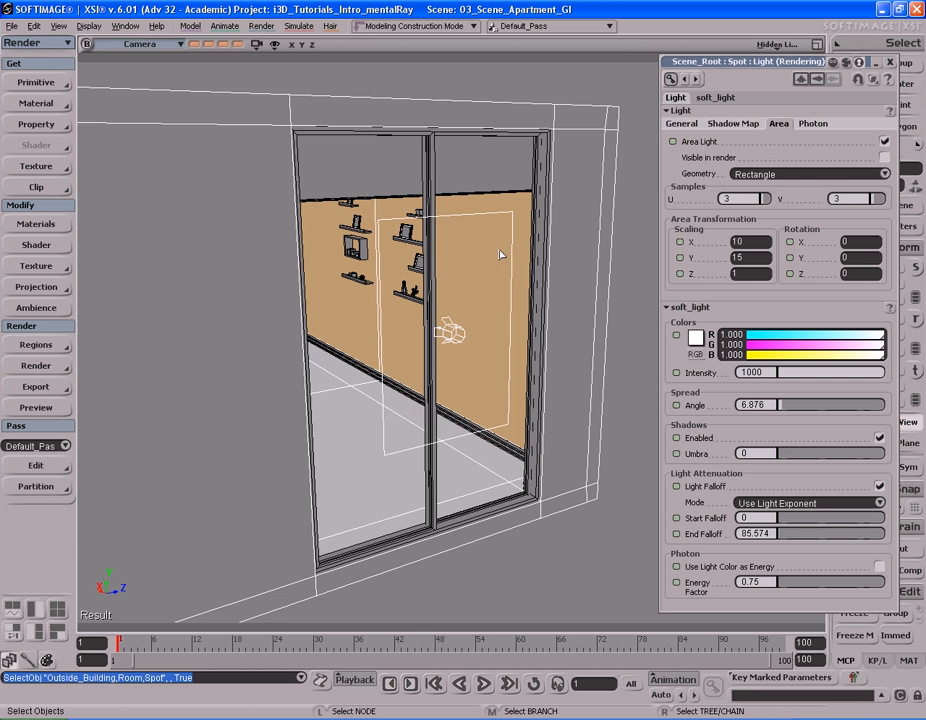
left_click(632, 214)
key("s")
mouse_move(550, 242)
right_mouse_down()
mouse_move(525, 225)
mouse_move(560, 226)
right_mouse_up()
key("s")
left_click_drag(458, 249, 474, 224)
middle_click_drag(355, 219, 483, 223)
right_click_drag(483, 223, 544, 192)
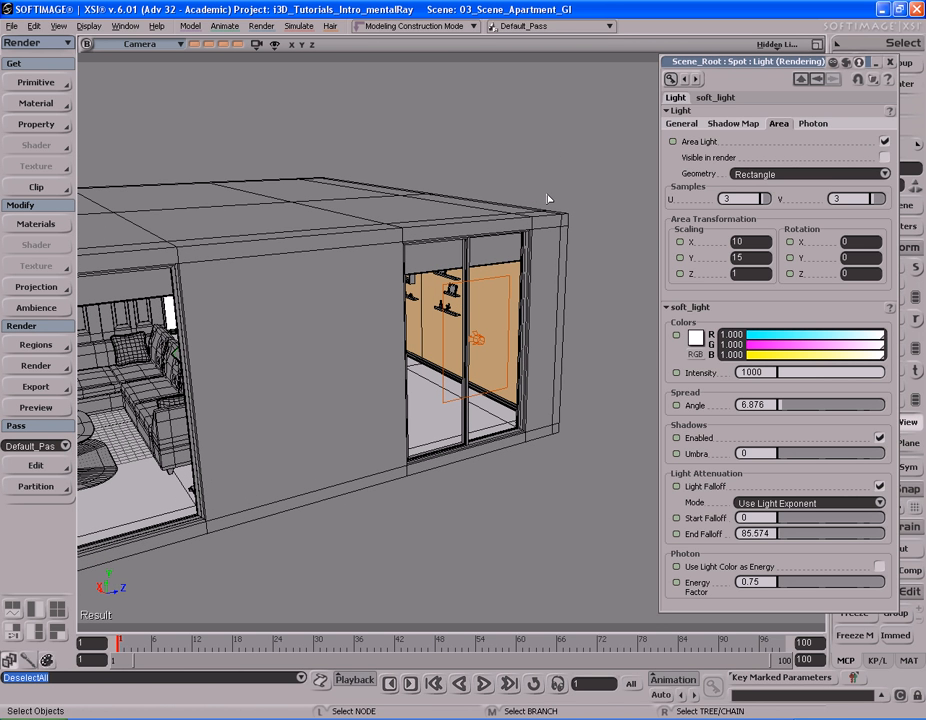
Preview-render the shelf group nearest the glass doors from inside the room, and hide the region again
key("s")
right_click_drag(546, 320, 513, 302)
mouse_move(513, 302)
middle_mouse_down()
mouse_move(401, 324)
mouse_move(446, 318)
mouse_move(374, 320)
mouse_move(477, 277)
mouse_move(310, 221)
middle_mouse_up()
key("q")
mouse_move(246, 132)
left_mouse_down()
mouse_move(277, 207)
mouse_move(461, 350)
left_mouse_up()
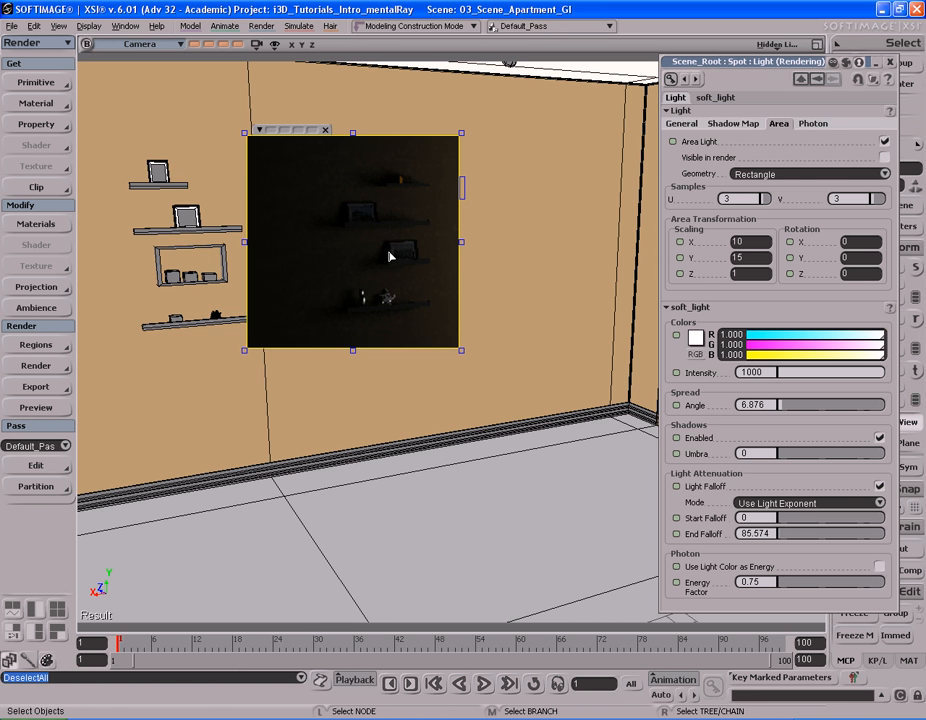
key("q")
middle_click(427, 293)
Bring the apartment's wide window front into view from outside and put away the spot light's property page
key("s")
right_click_drag(541, 250, 464, 274)
middle_click_drag(464, 274, 488, 257)
right_click_drag(488, 257, 298, 254)
middle_click_drag(298, 254, 366, 255)
left_click_drag(366, 255, 444, 244)
mouse_move(444, 244)
right_mouse_down()
mouse_move(457, 238)
mouse_move(451, 244)
right_mouse_up()
middle_click_drag(451, 244, 440, 242)
left_click_drag(440, 242, 465, 236)
right_click_drag(465, 236, 484, 231)
left_click_drag(466, 240, 477, 229)
right_click_drag(477, 229, 482, 231)
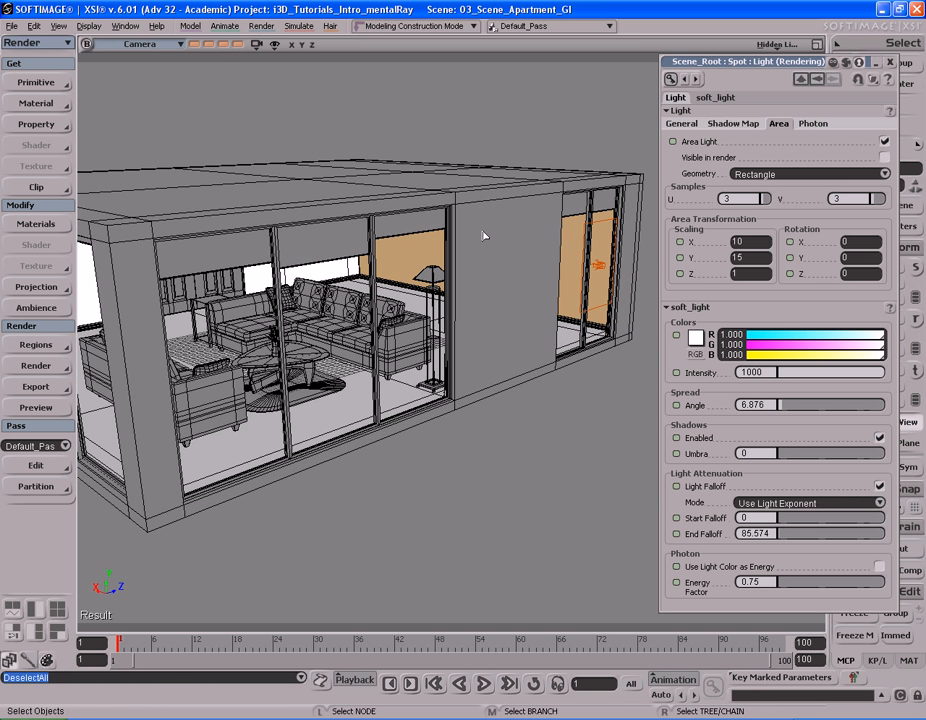
left_click(876, 62)
left_click(105, 697)
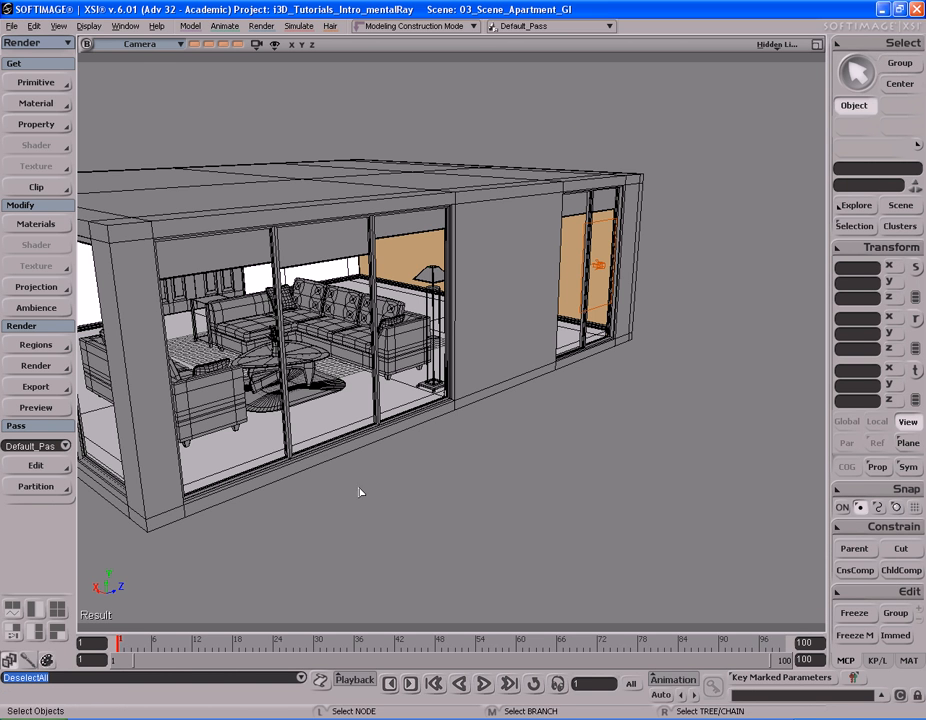
Save the scene
key("s")
right_click_drag(542, 321, 515, 323)
left_click_drag(515, 323, 536, 327)
key("ctrl+s")
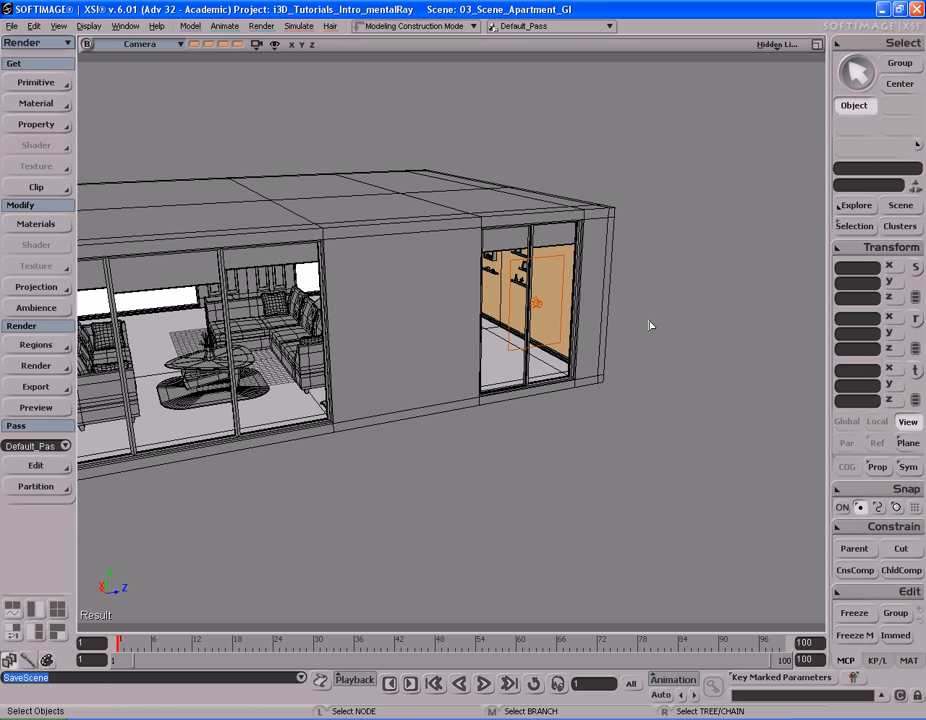
Select the spot light at the glass doors and duplicate it
left_click(537, 317)
key("s")
right_click_drag(440, 372, 532, 361)
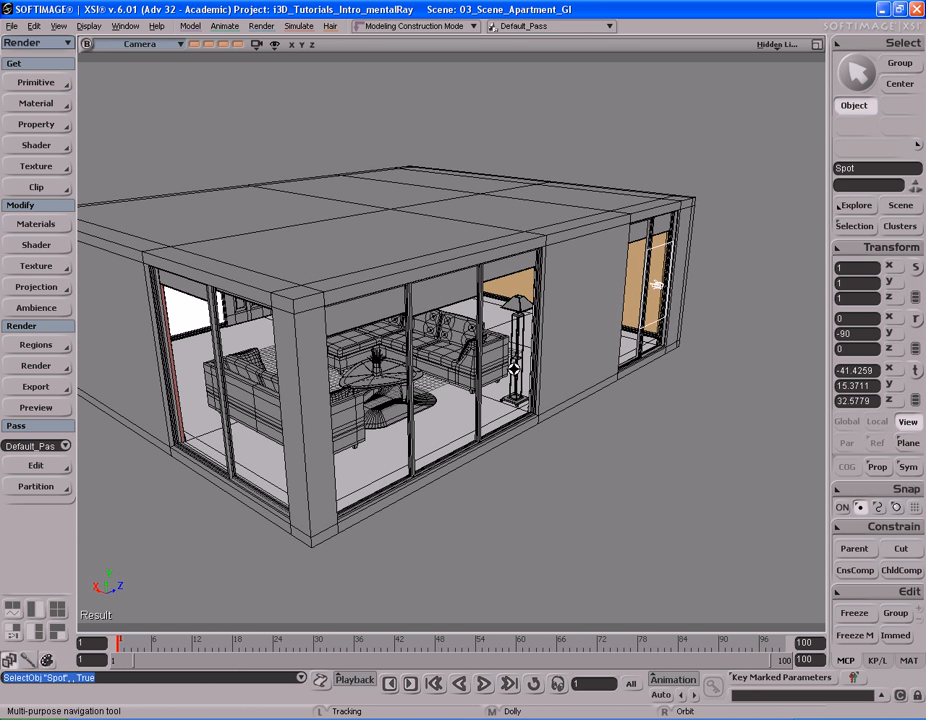
left_click_drag(514, 368, 520, 348)
key("s")
right_click_drag(478, 362, 500, 305)
key("shift")
key("ctrl+d")
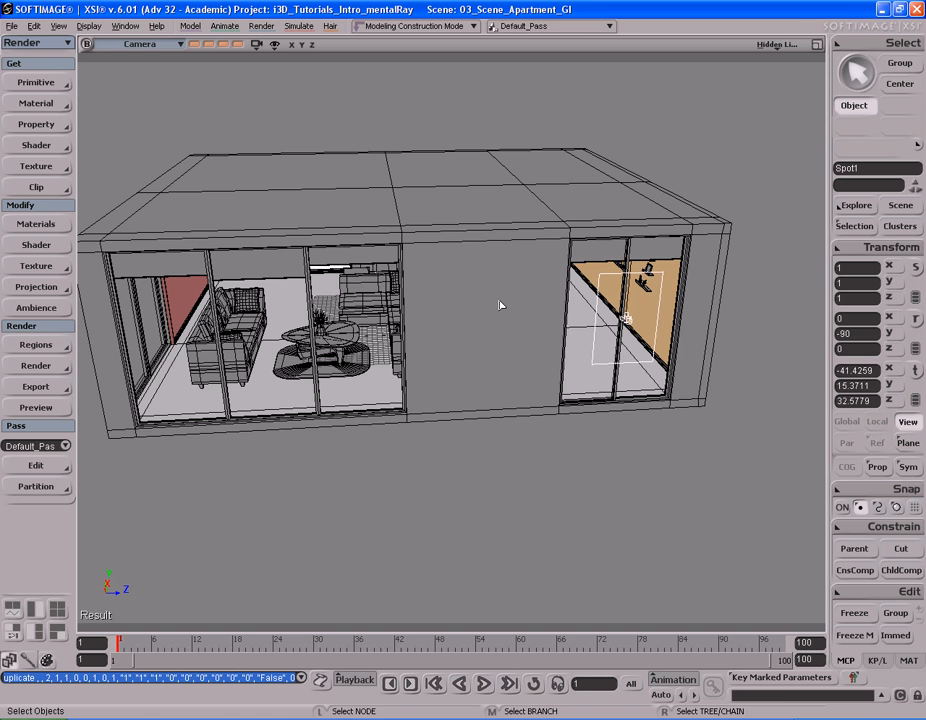
Move the duplicated light along its local X axis to the middle of the three-pane living-room window, at about -23.3 in Z
key("v")
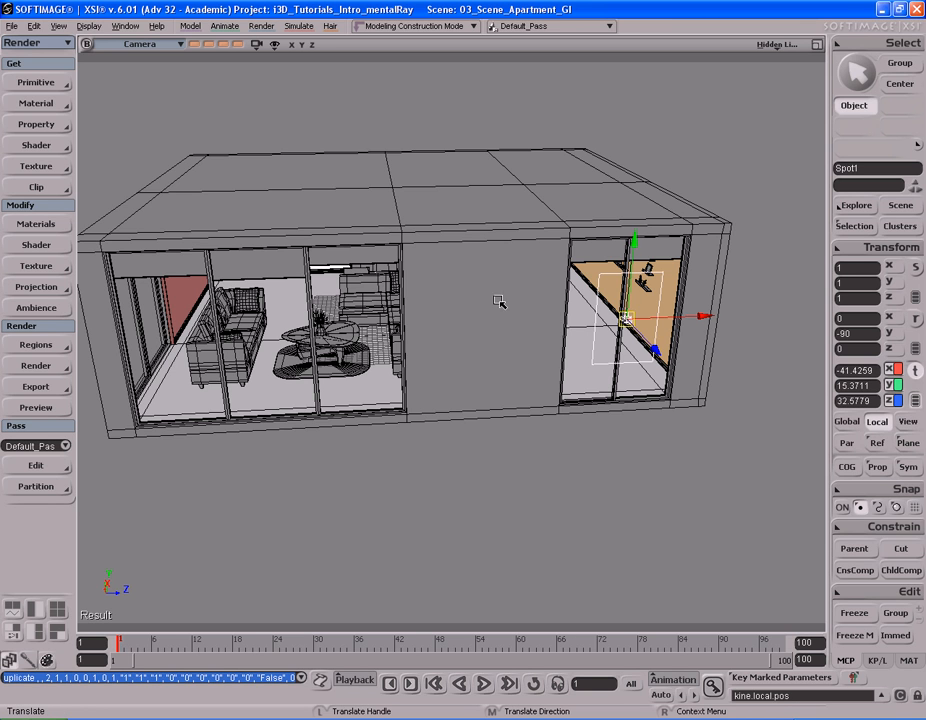
left_click_drag(734, 444, 443, 415)
key("s")
middle_click_drag(443, 415, 450, 383)
key("v")
left_click_drag(450, 383, 482, 386)
key("s")
right_click_drag(482, 386, 483, 389)
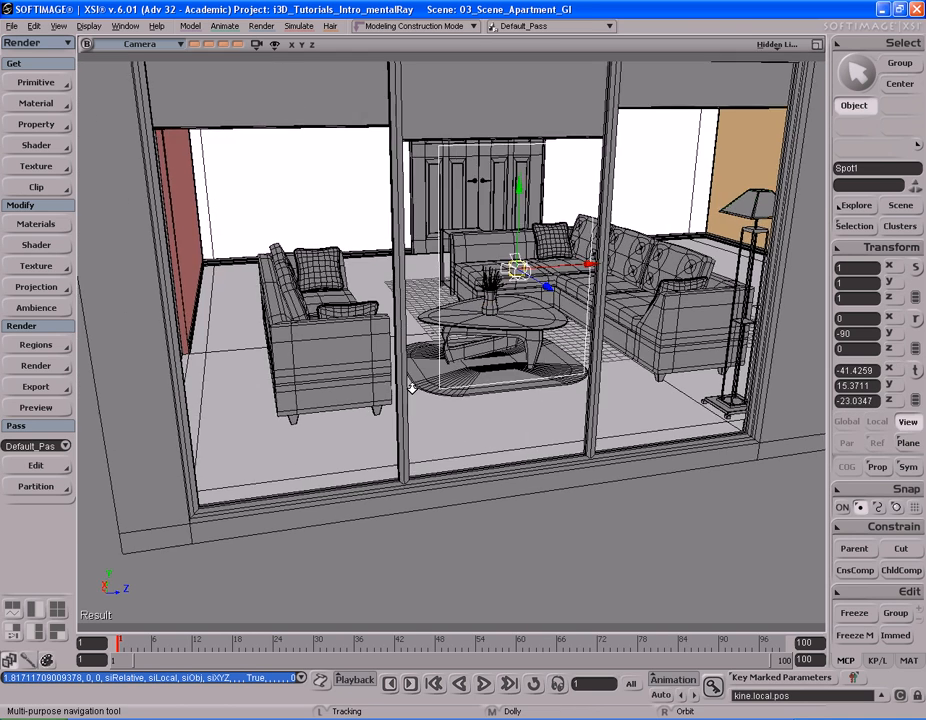
middle_click_drag(413, 388, 520, 365)
right_click_drag(520, 365, 507, 374)
key("v")
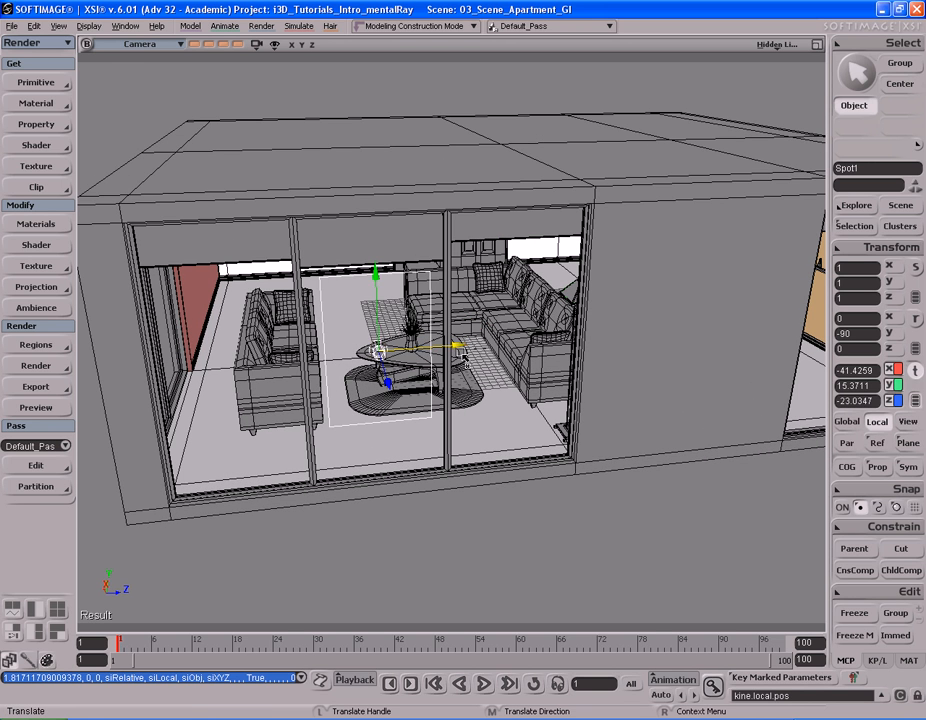
left_click_drag(425, 348, 450, 350)
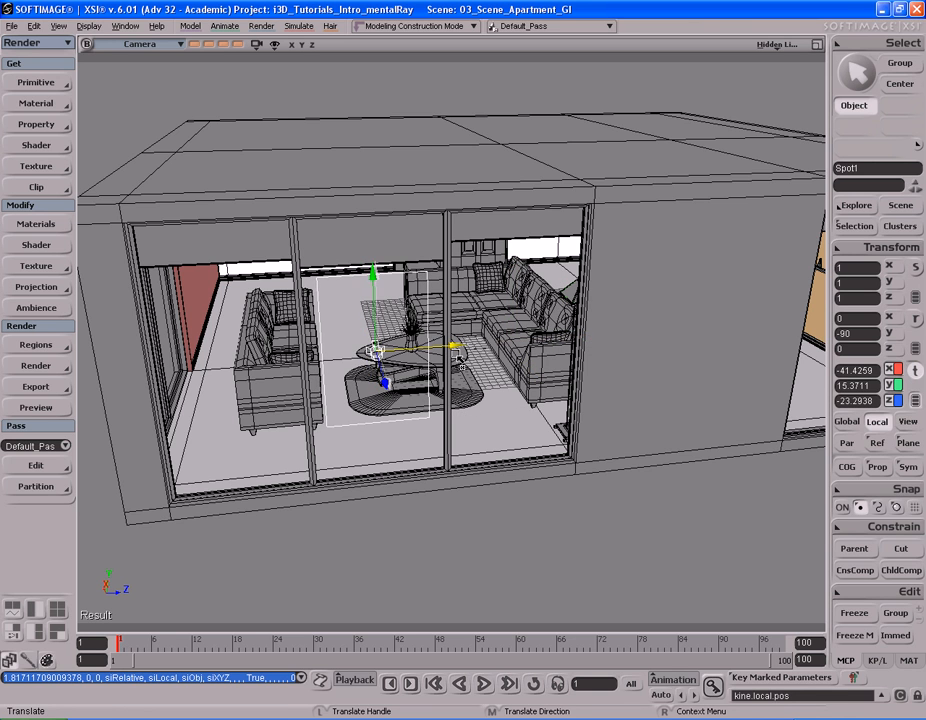
key("s")
right_click_drag(432, 353, 490, 351)
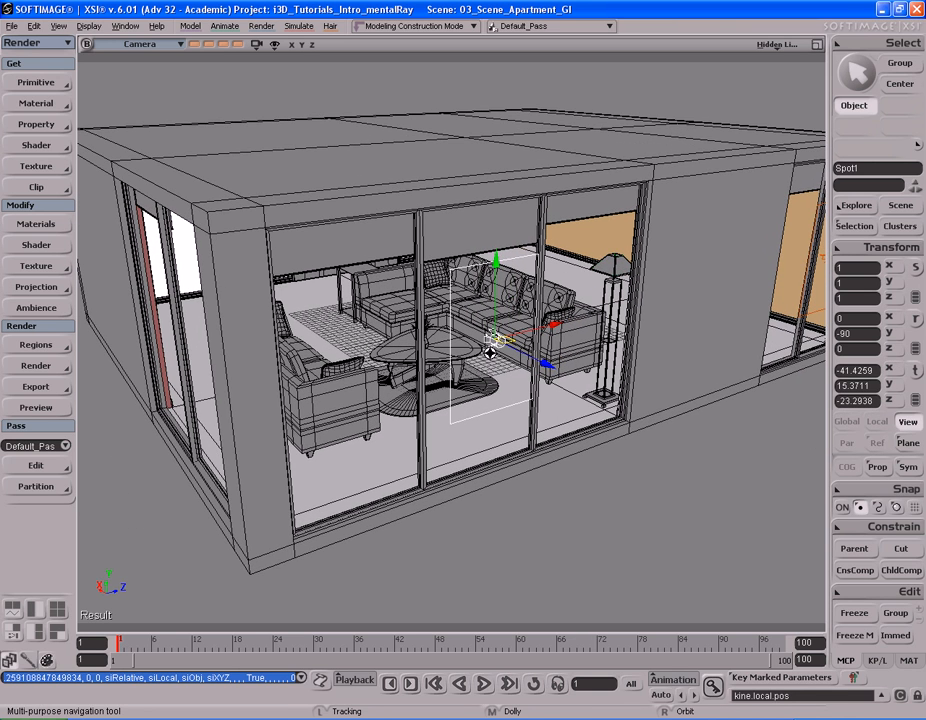
key("v")
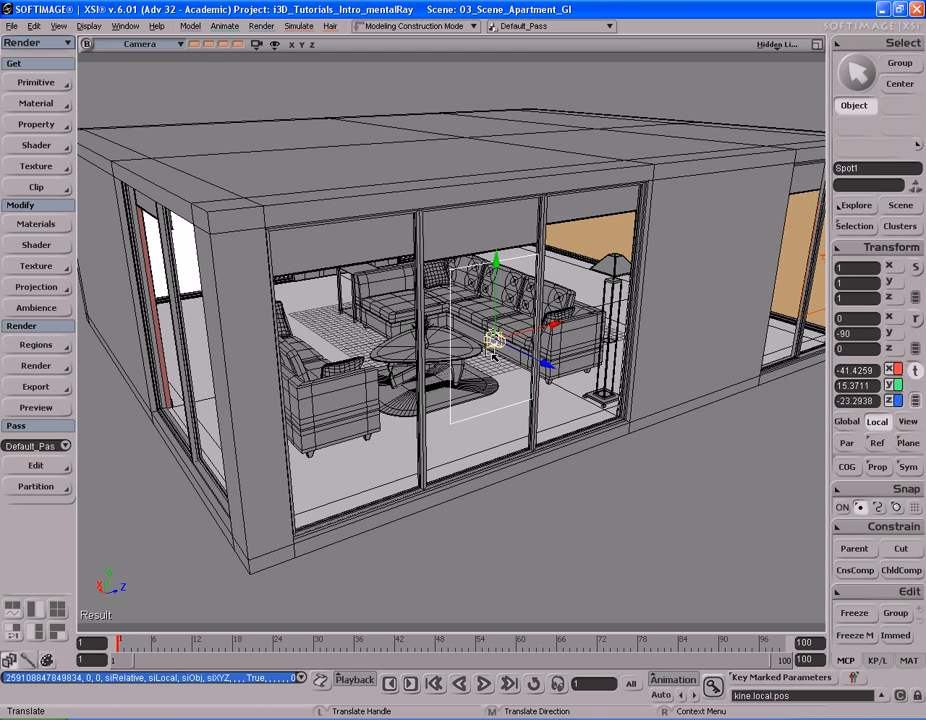
Examine the size of the duplicated light's rectangle against the three-pane window from several angles outside
key("s")
right_click_drag(494, 352, 526, 310)
middle_click_drag(526, 310, 482, 327)
right_click_drag(482, 327, 483, 326)
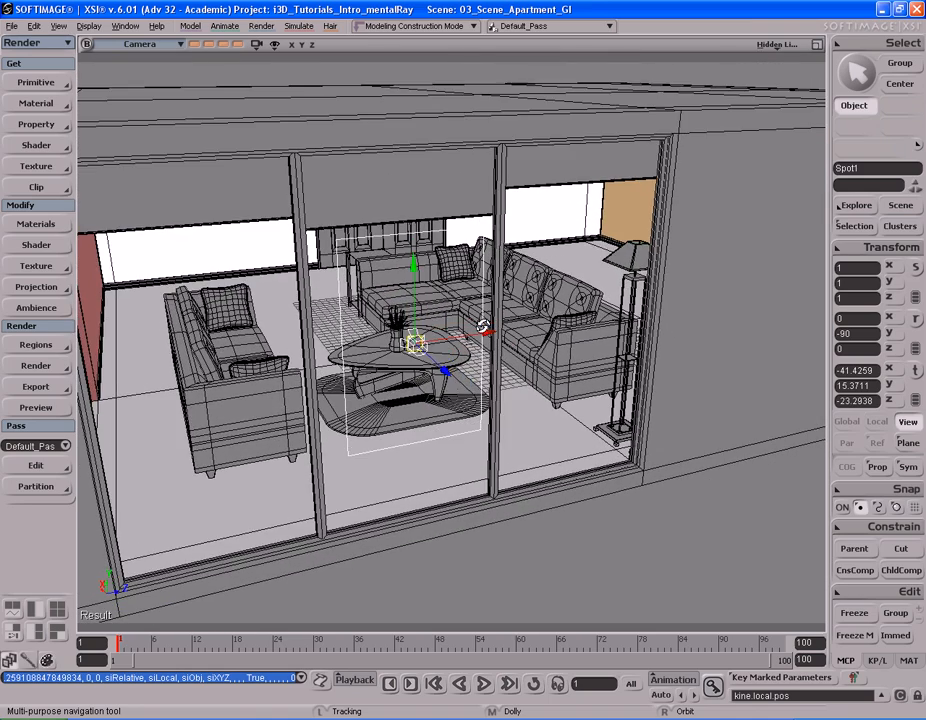
middle_click_drag(406, 318, 482, 314)
right_click_drag(482, 314, 522, 314)
key("space")
key("s")
middle_click_drag(522, 314, 471, 316)
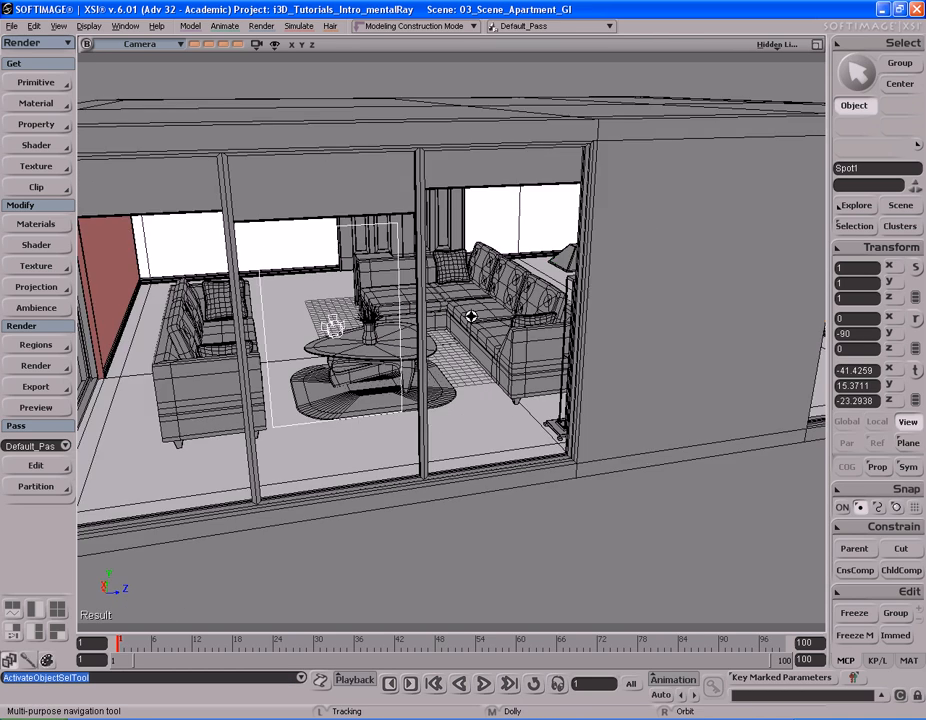
left_click_drag(471, 316, 484, 317)
right_click_drag(492, 317, 484, 317)
key("space")
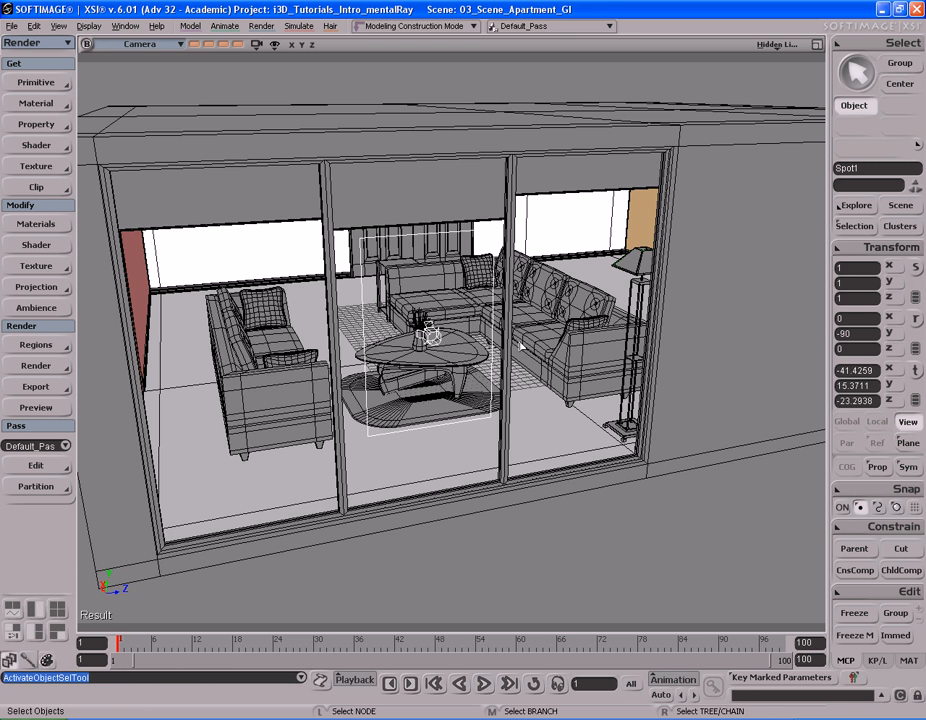
key("s")
right_click_drag(515, 303, 506, 327)
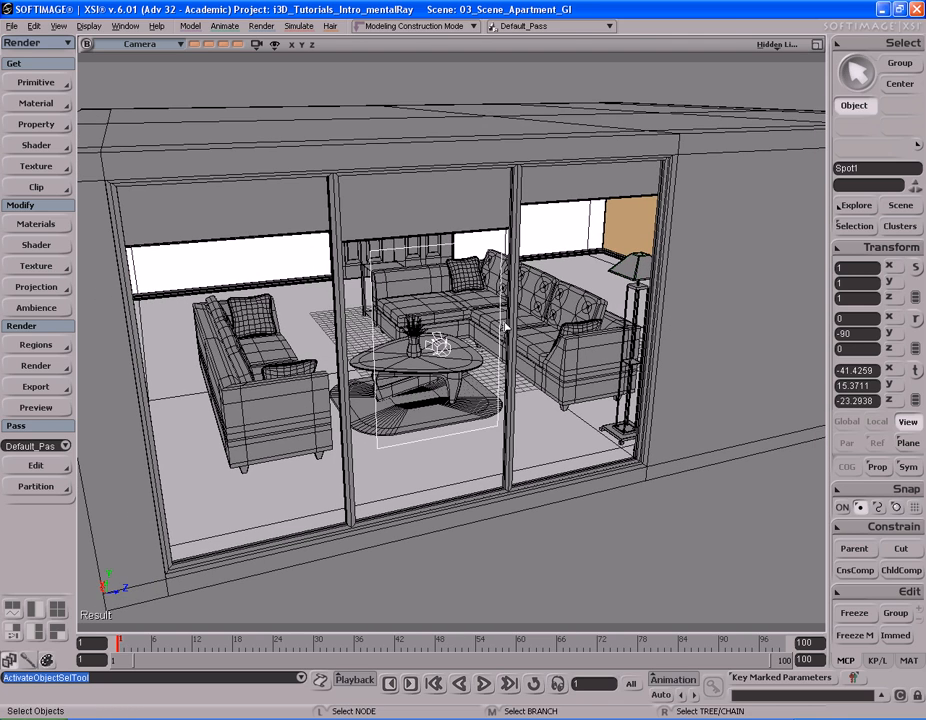
Show the duplicated light's manipulator and switch it to the one for the area rectangle
key("b")
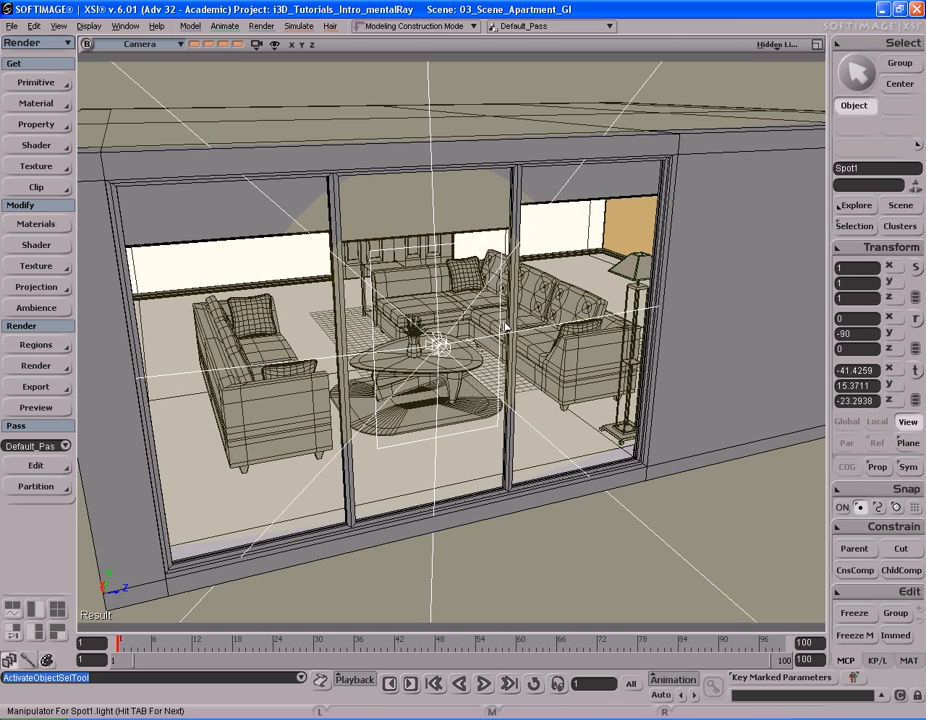
key("s")
middle_click_drag(505, 327, 387, 327)
right_click_drag(387, 327, 533, 335)
middle_click_drag(533, 335, 537, 343)
right_click_drag(537, 343, 520, 338)
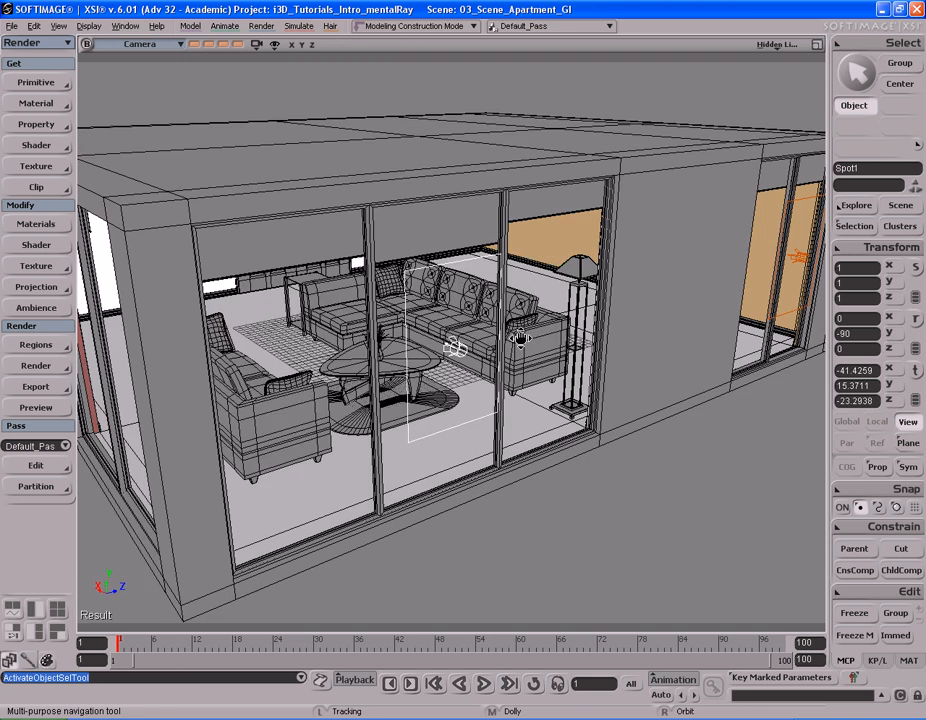
key("b")
key("s")
middle_click_drag(554, 322, 533, 322)
key("b")
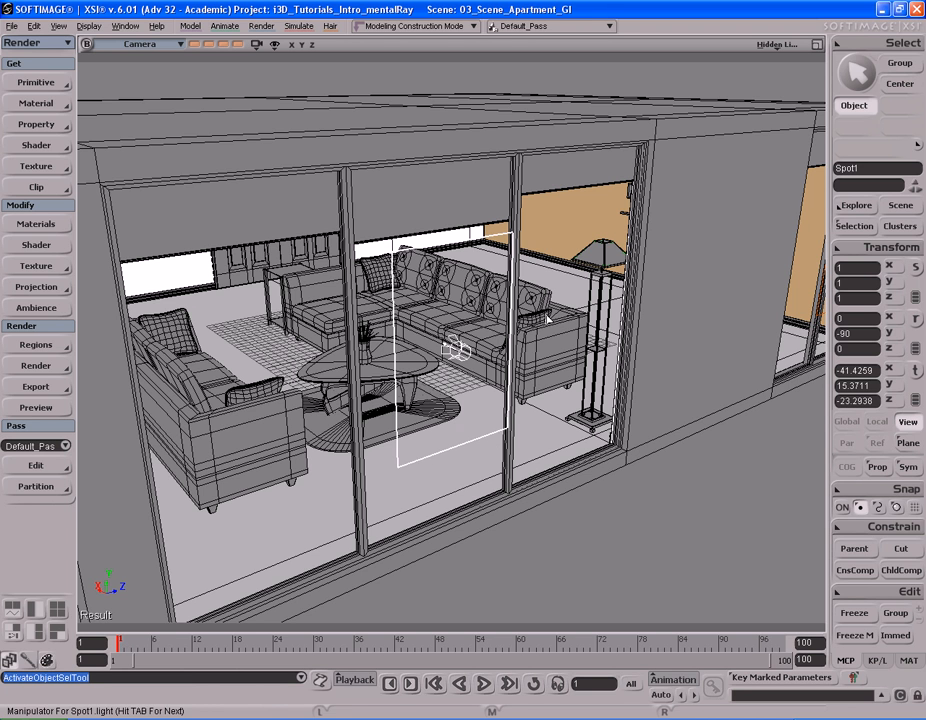
Widen the duplicated light's area rectangle to an X scaling of about 16.8
key("s")
left_click_drag(524, 342, 488, 339)
key("b")
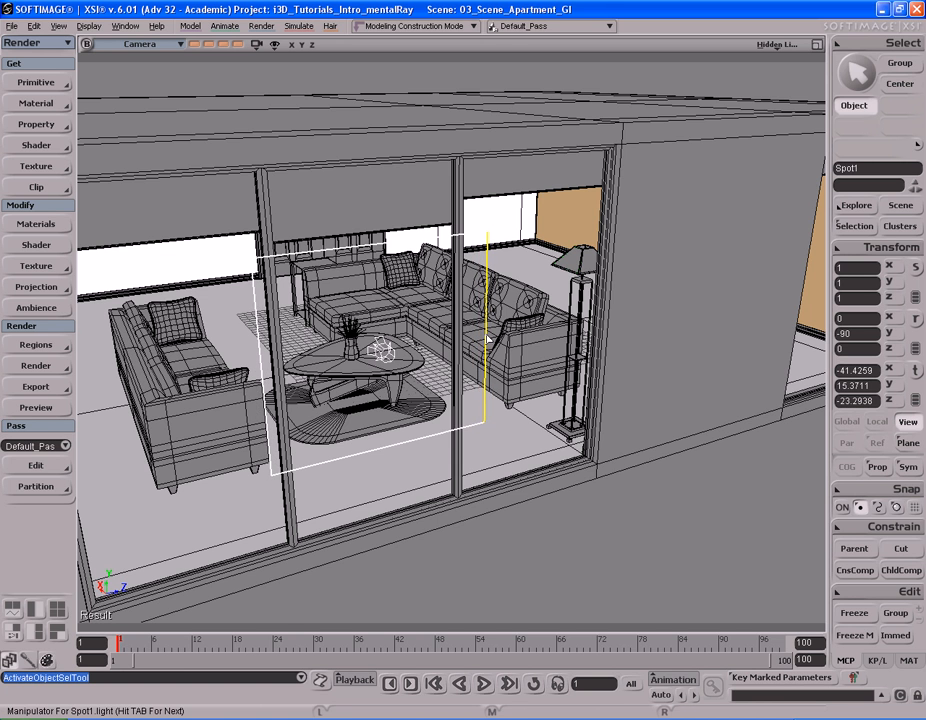
key("s")
right_click_drag(469, 331, 456, 332)
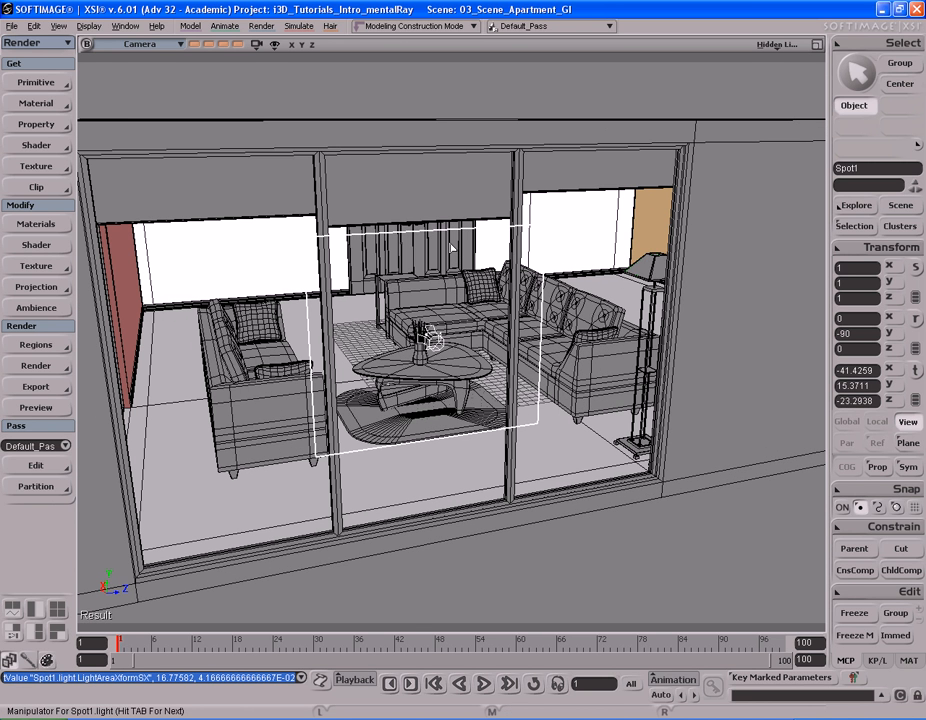
Enlarge the duplicated light's area rectangle to about 17.8 in Y scaling and about 18.8 in X scaling
left_click_drag(450, 235, 449, 206)
key("s")
right_click_drag(449, 206, 490, 311)
left_click_drag(484, 311, 500, 312)
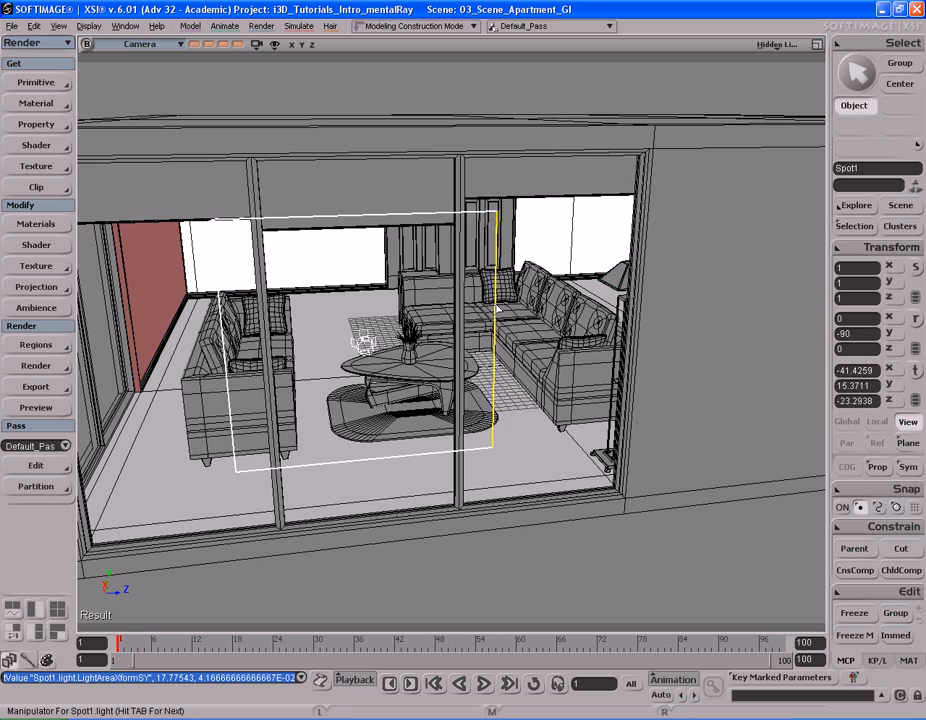
right_click_drag(500, 312, 482, 297)
left_click_drag(556, 312, 533, 289)
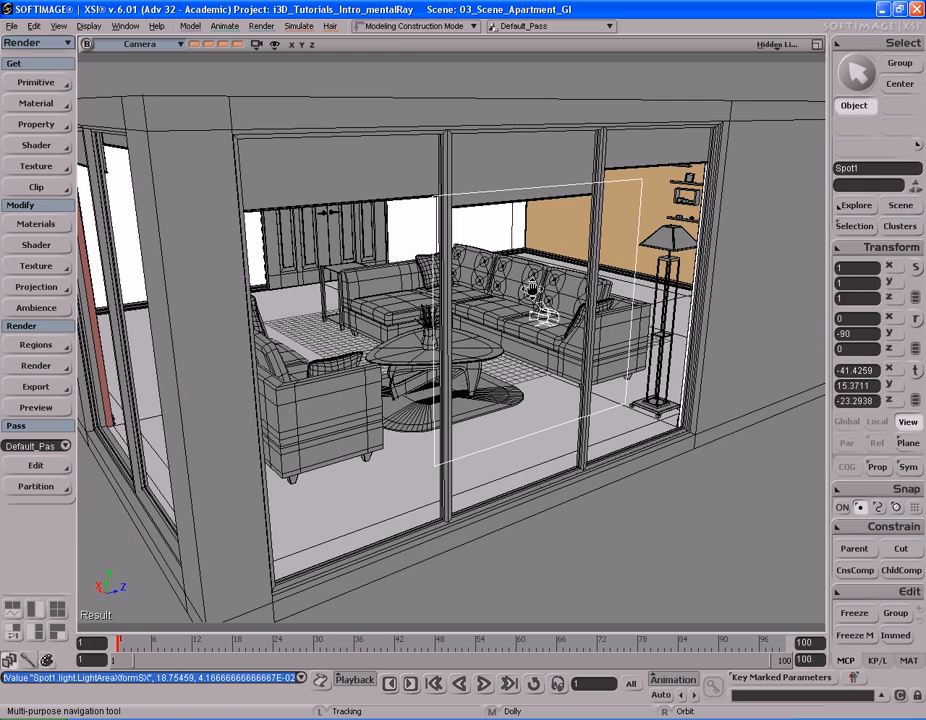
Render a preview region over the three-pane window from outside to check the enlarged light, and hide the region again
middle_click_drag(385, 286, 464, 276)
right_click_drag(493, 273, 463, 274)
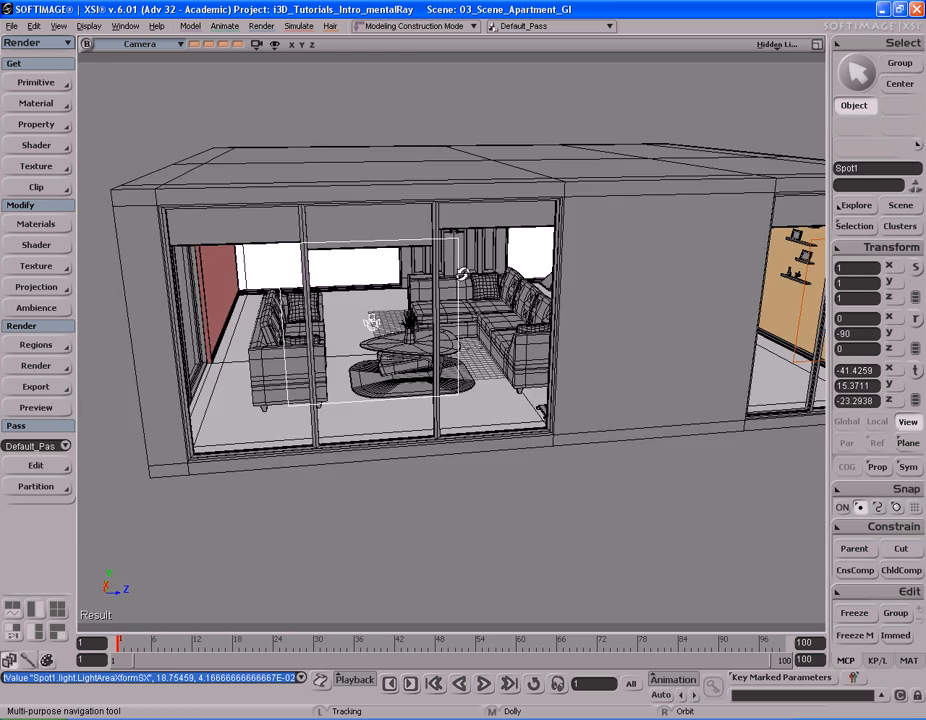
left_click_drag(463, 274, 498, 276)
right_click_drag(498, 276, 493, 270)
key("space")
key("q")
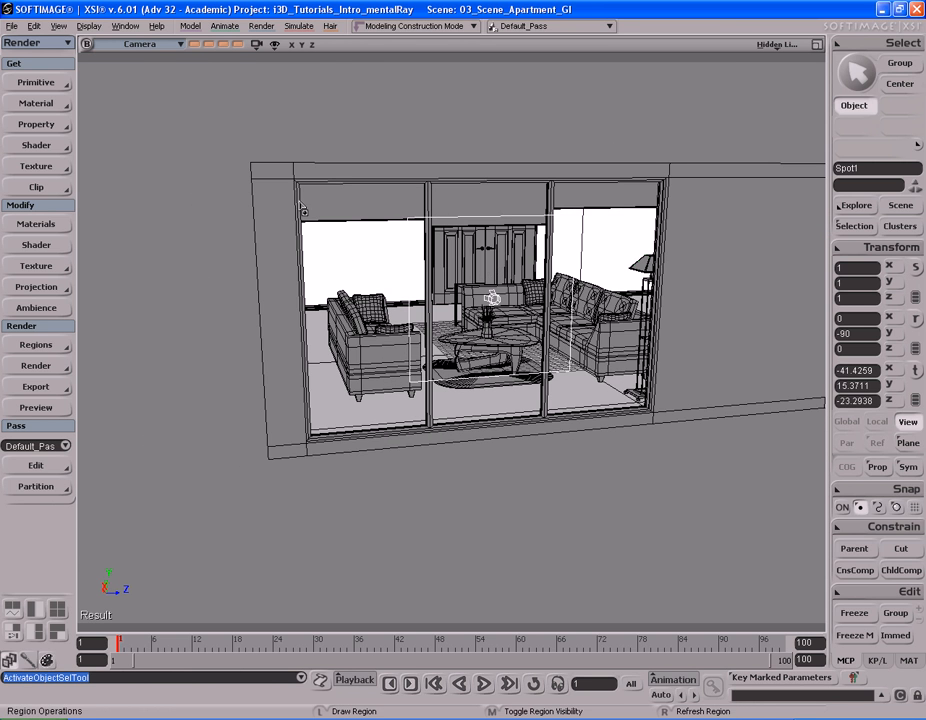
left_click_drag(287, 184, 672, 457)
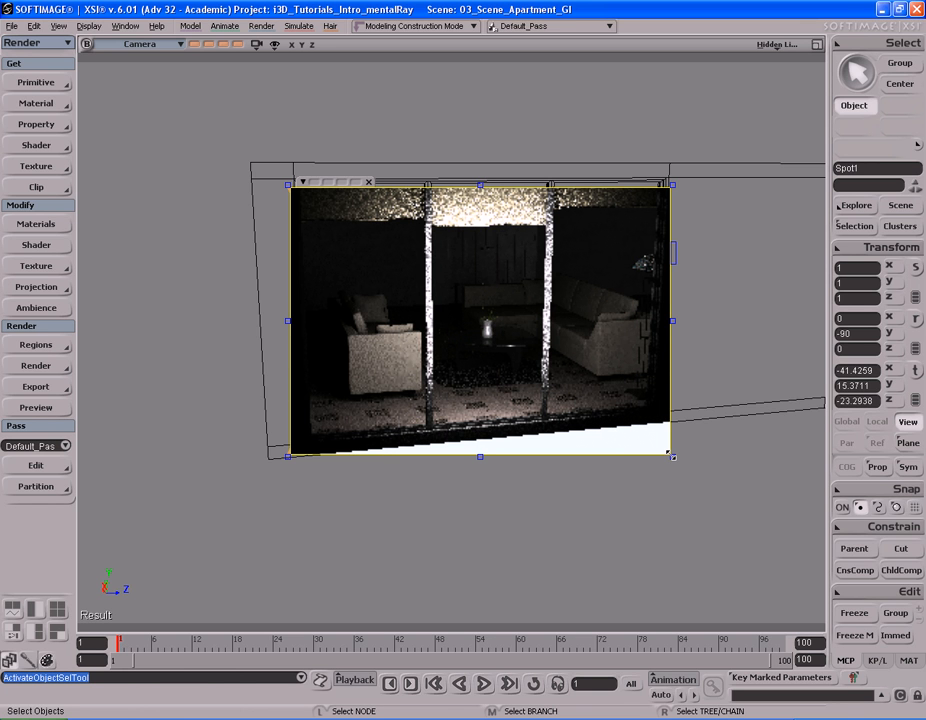
key("q")
middle_click(711, 322)
Render a preview region of the living room from inside, facing the windows, and hide the region again
key("s")
right_click_drag(690, 325, 498, 331)
mouse_move(637, 324)
middle_mouse_down()
mouse_move(481, 334)
mouse_move(477, 293)
middle_mouse_up()
left_click_drag(477, 293, 500, 380)
key("q")
mouse_move(163, 118)
left_mouse_down()
mouse_move(329, 272)
mouse_move(729, 576)
left_mouse_up()
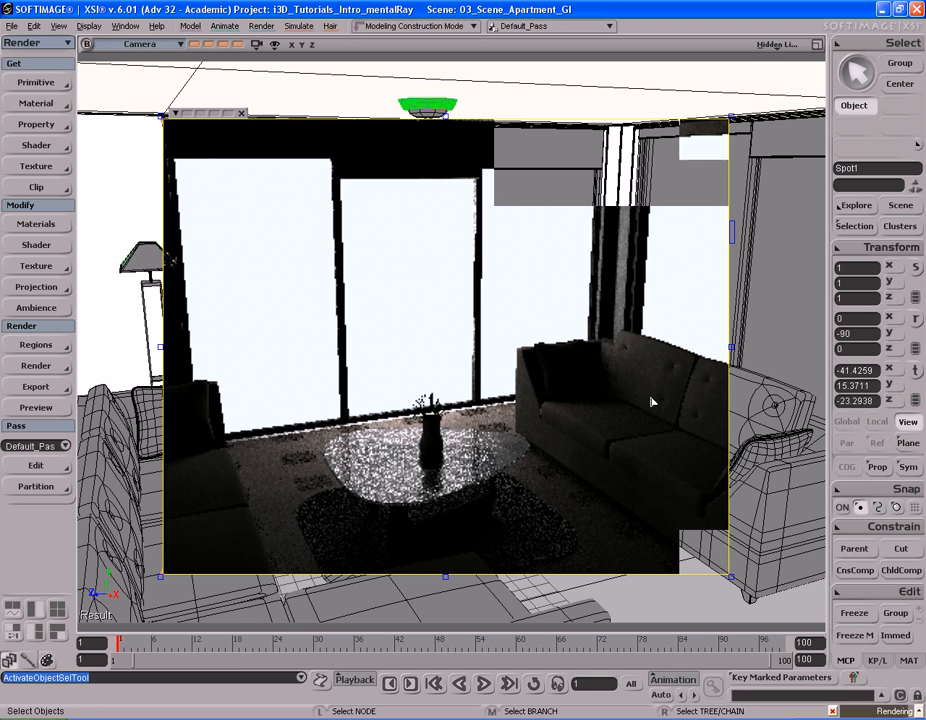
key("q")
middle_click(657, 385)
Examine the area lights against the apartment's window openings from outside its corner
key("s")
left_click_drag(566, 391, 505, 418)
right_click_drag(505, 419, 405, 403)
middle_click_drag(405, 403, 593, 372)
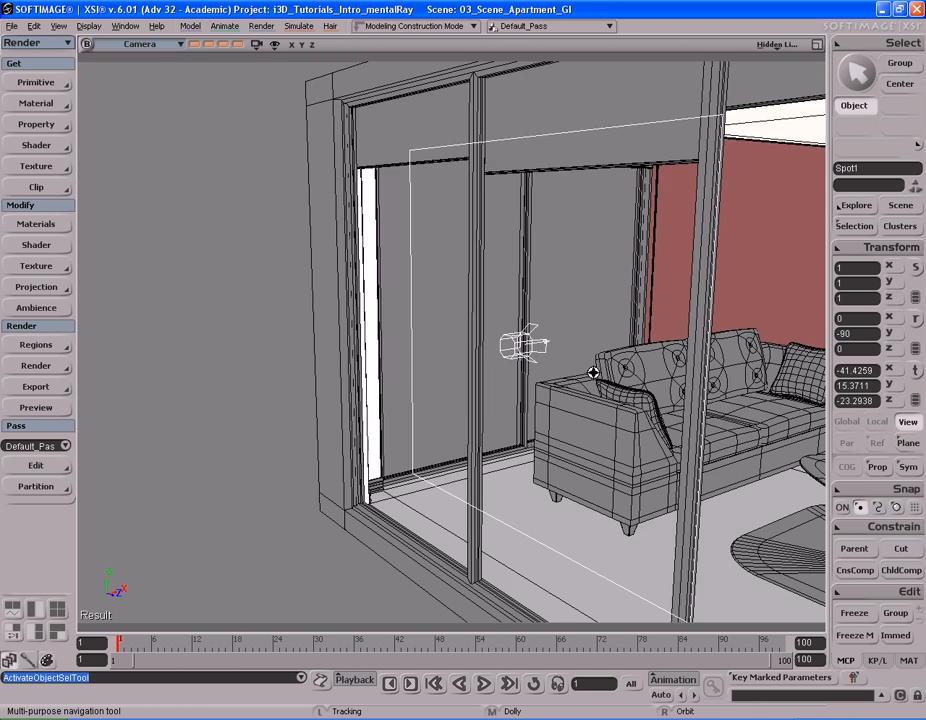
middle_click_drag(349, 369, 577, 377)
right_click_drag(447, 363, 522, 383)
middle_click_drag(397, 374, 547, 360)
left_click_drag(547, 360, 543, 371)
right_click_drag(543, 371, 559, 377)
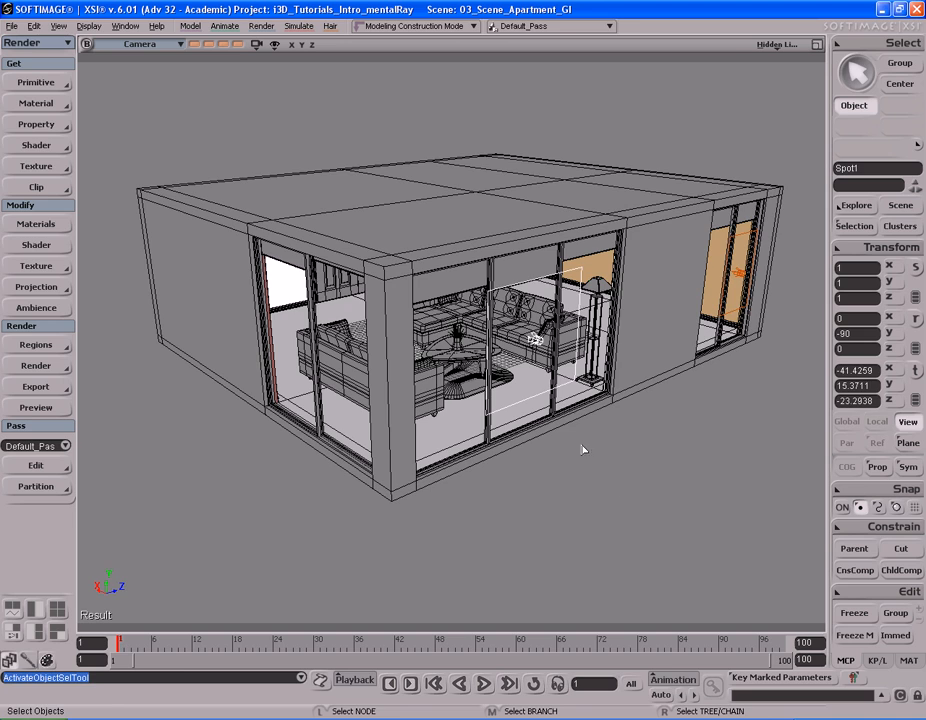
Duplicate the area spot light outside the three-pane window
left_click(633, 496)
key("s")
left_click_drag(562, 442, 577, 457)
right_click_drag(558, 456, 578, 451)
middle_click_drag(578, 451, 549, 453)
left_click_drag(549, 453, 536, 386)
left_click(579, 335)
key("s")
right_click_drag(536, 386, 547, 389)
middle_click_drag(547, 389, 558, 377)
key("ctrl")
key("ctrl+d")
Move the new light around the corner to the outside of the two-pane window, at about X -22.06 and Z -51.73
key("s")
right_click_drag(592, 364, 573, 359)
key("v")
middle_click_drag(728, 346, 568, 270)
key("s")
right_click_drag(545, 300, 590, 363)
key("v")
middle_click_drag(657, 356, 520, 359)
key("s")
mouse_move(518, 359)
right_mouse_down()
mouse_move(509, 360)
mouse_move(520, 344)
right_mouse_up()
middle_click_drag(520, 344, 461, 372)
Rotate the new light to -180 degrees in Y so it faces into the room through the two-pane window
key("c")
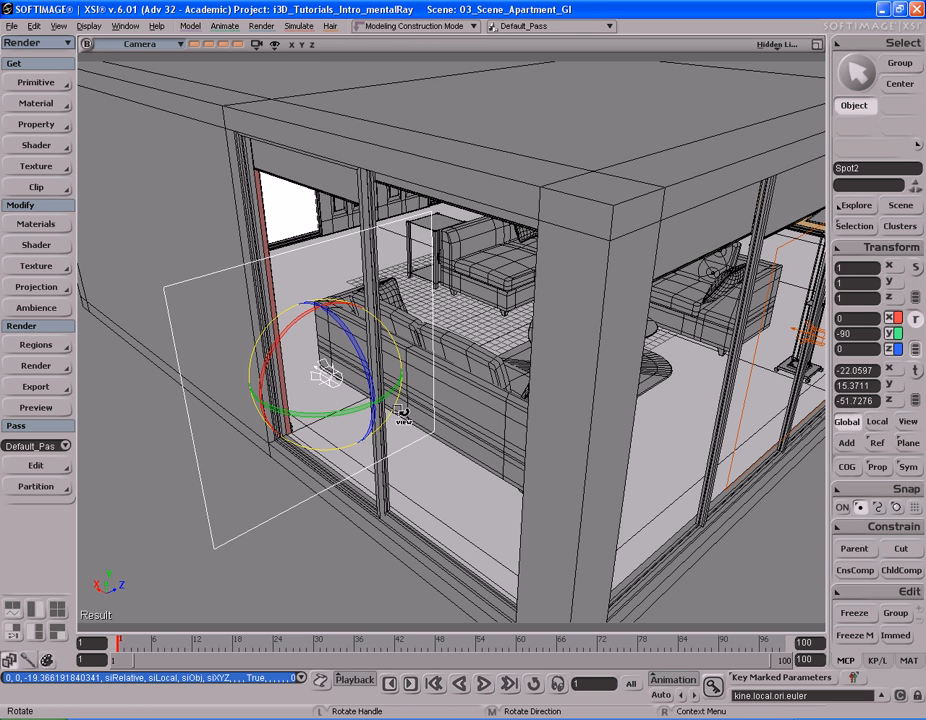
left_click_drag(393, 389, 293, 416)
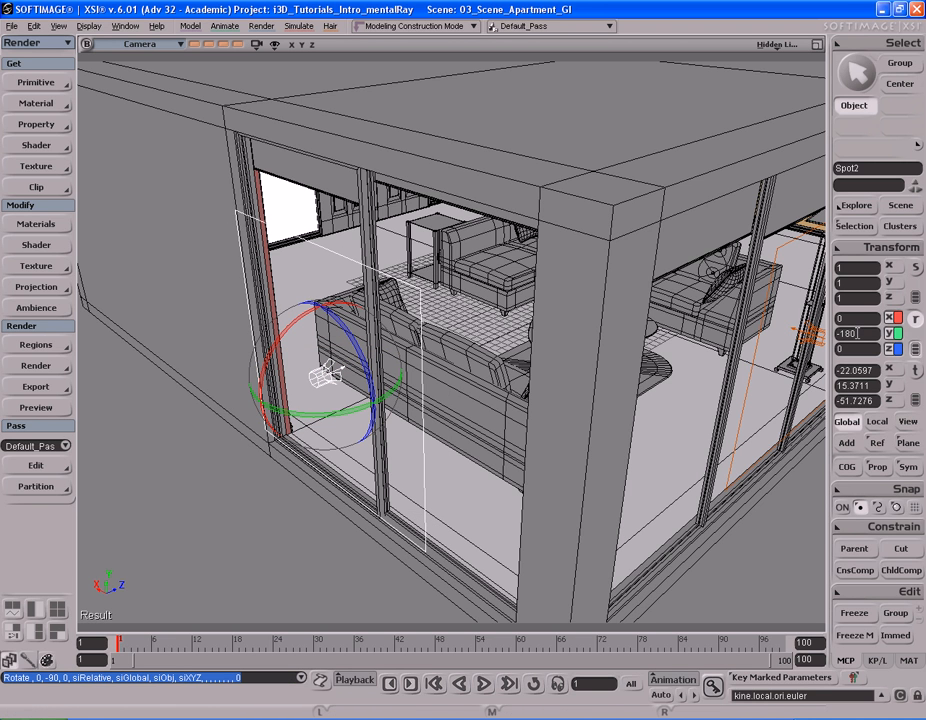
key("space")
Shift the new light sideways to about X -20.95 to center it on the two-pane window
key("s")
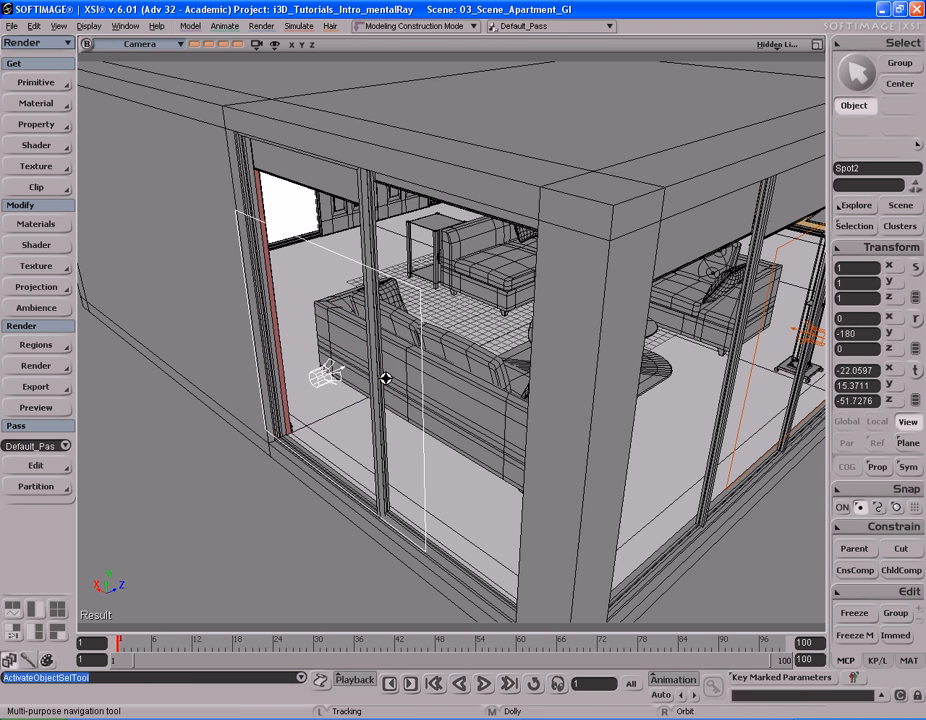
right_click_drag(322, 383, 353, 358)
middle_click_drag(353, 358, 465, 355)
right_click_drag(465, 355, 484, 343)
key("v")
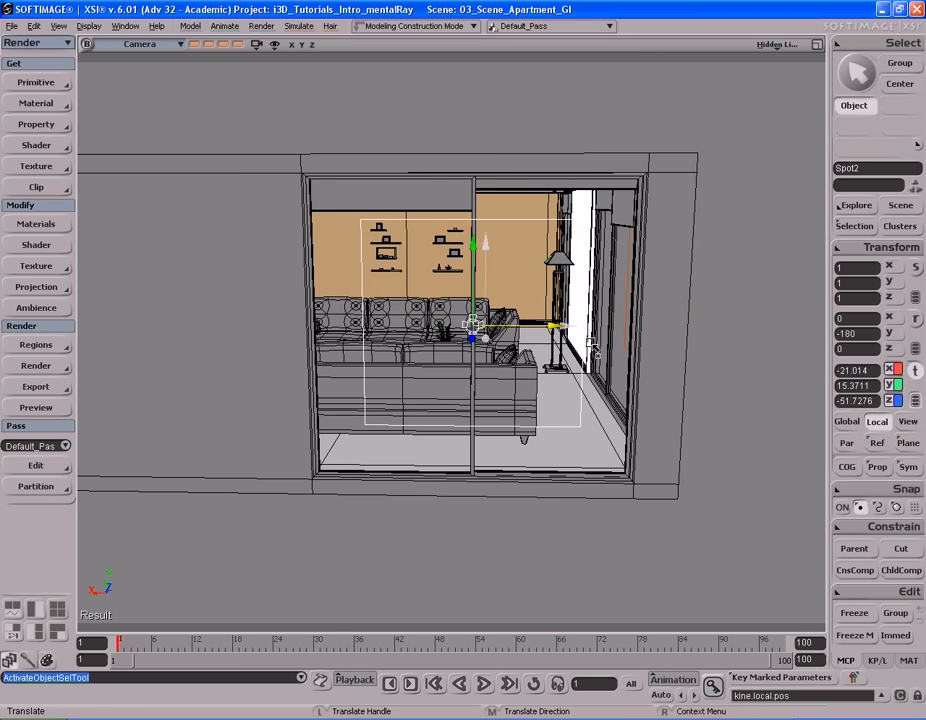
left_click_drag(592, 348, 591, 348)
Show the new light's manipulator and extend its falloff end to about 107.4, past the far side of the apartment
key("s")
right_click_drag(590, 347, 411, 325)
middle_click_drag(411, 325, 700, 337)
left_click_drag(700, 337, 606, 335)
right_click_drag(606, 335, 586, 322)
key("b")
key("s")
key("s")
key("s")
key("s")
key("s")
key("s")
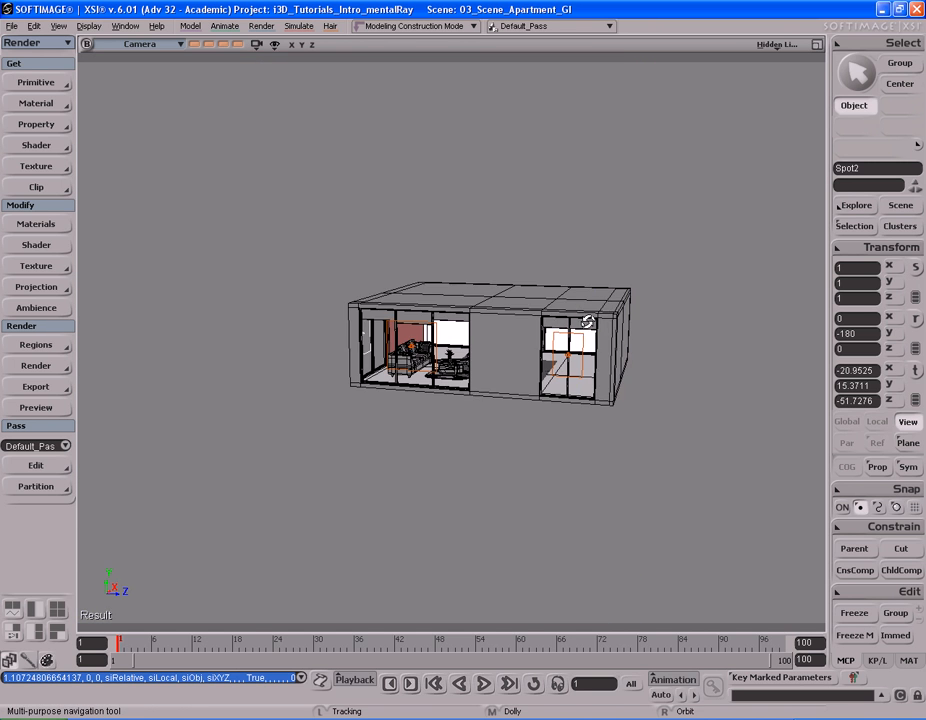
key("s")
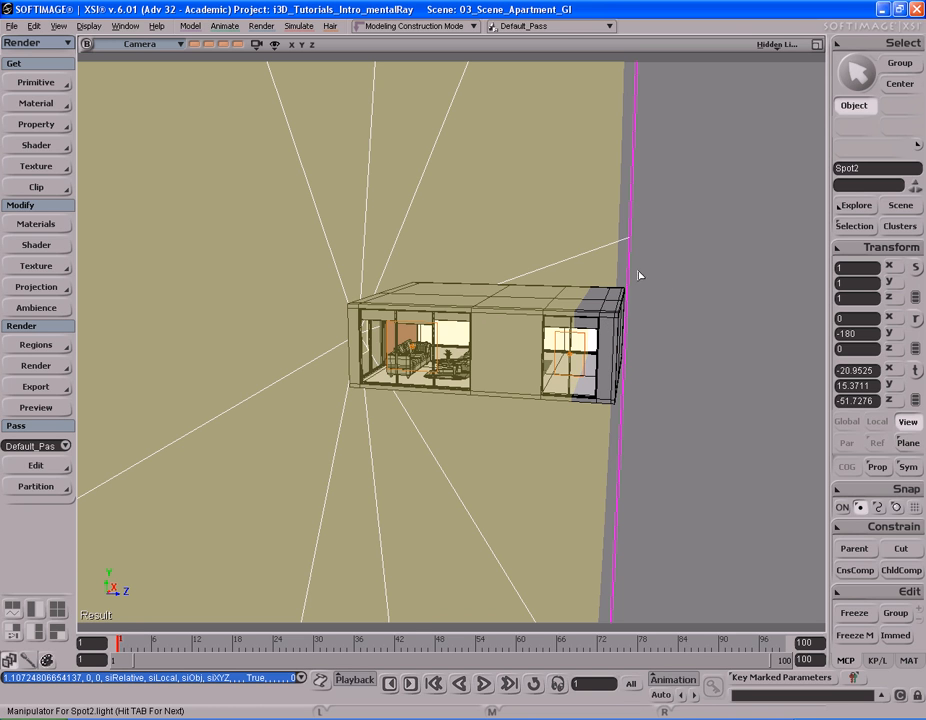
left_click_drag(630, 277, 693, 275)
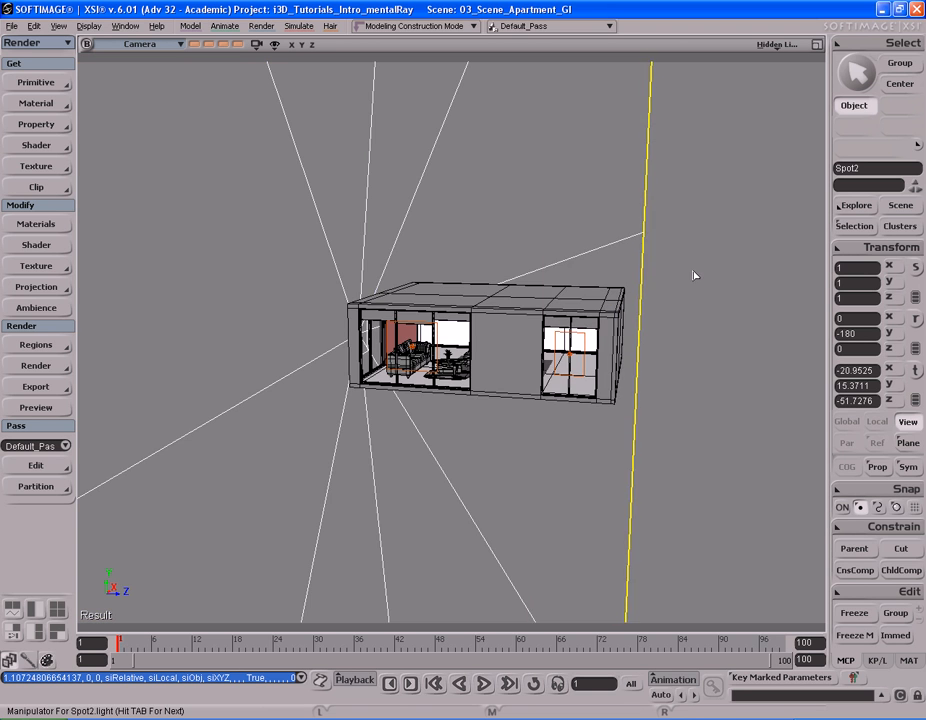
Render a preview region over the two-pane window from outside, and hide the region and the light's manipulator
key("s")
right_click_drag(508, 292, 655, 289)
middle_click_drag(655, 289, 407, 302)
right_click_drag(407, 302, 462, 288)
key("q")
left_click_drag(241, 210, 617, 574)
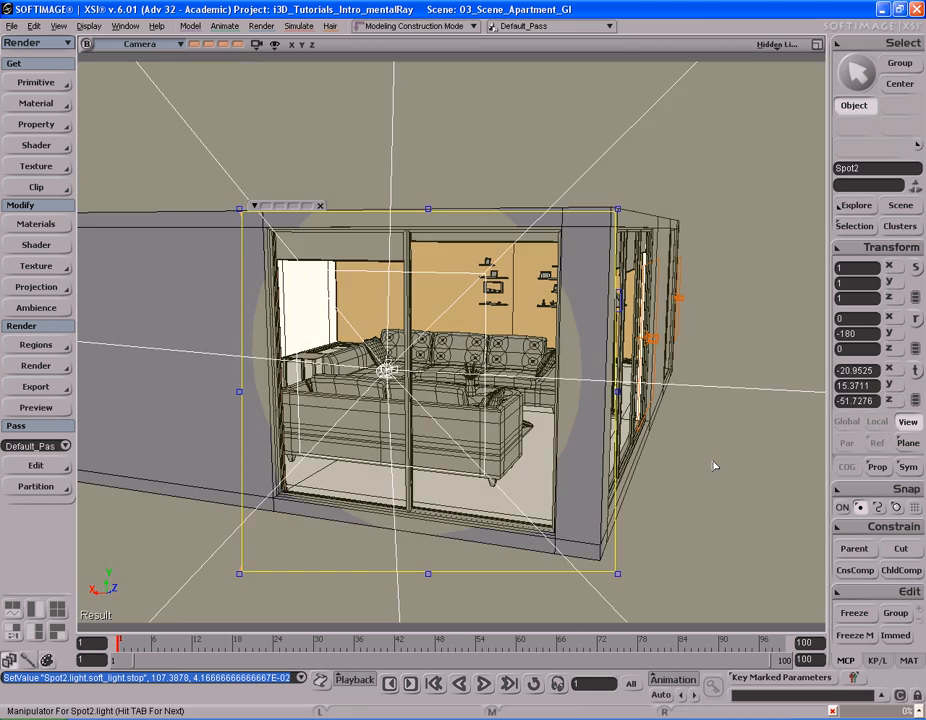
key("space")
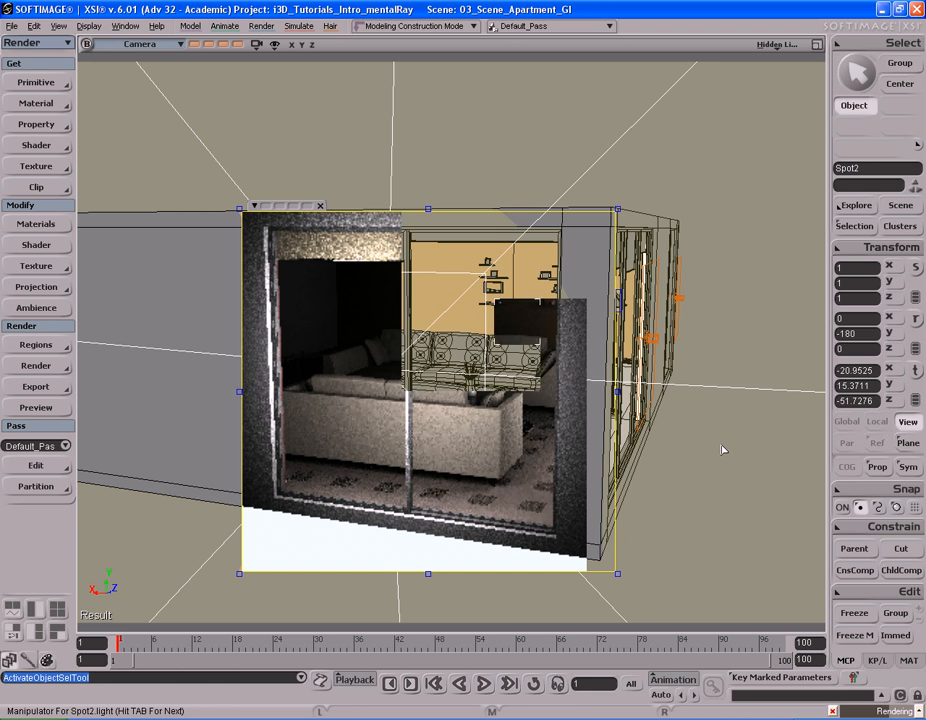
key("q")
middle_click(682, 452)
key("Escape")
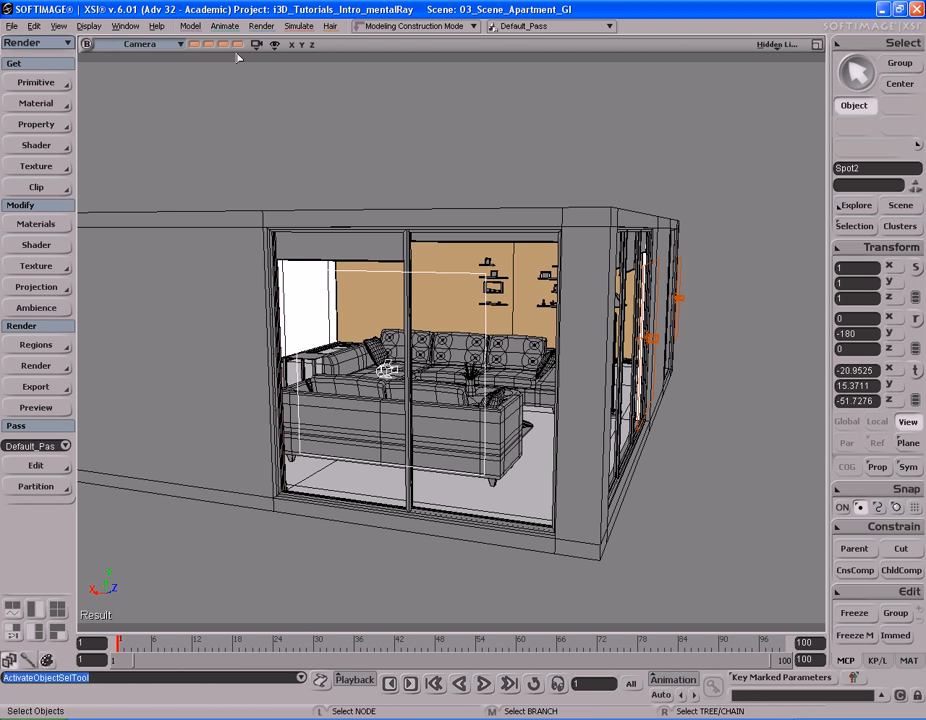
Recall the first stored camera view, render a preview region of the sofa and shelf wall, and hide it
left_click(195, 45)
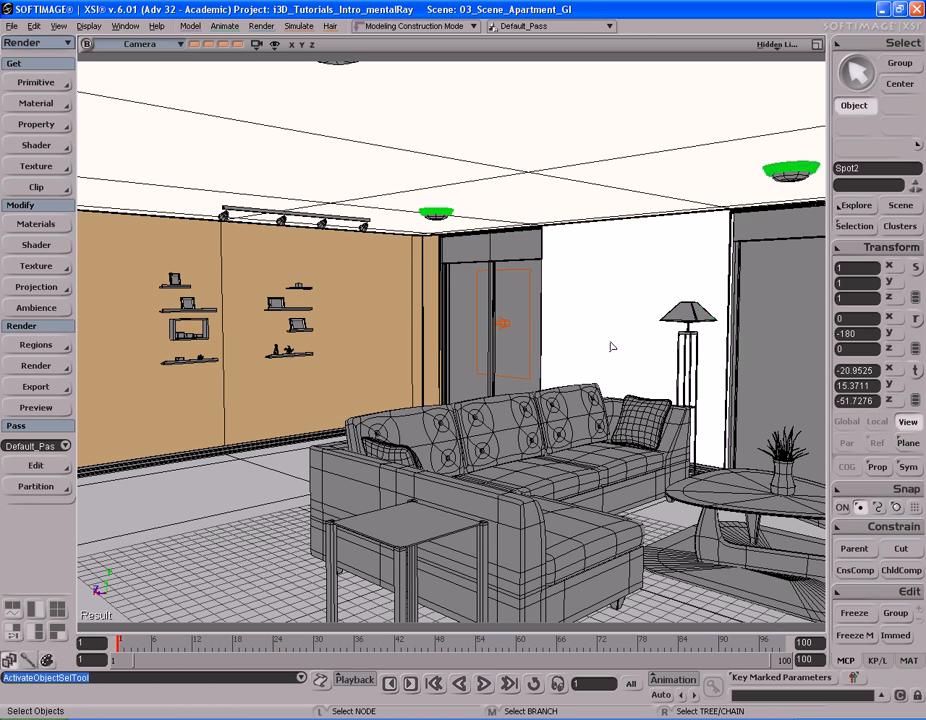
key("q")
left_click_drag(135, 140, 778, 608)
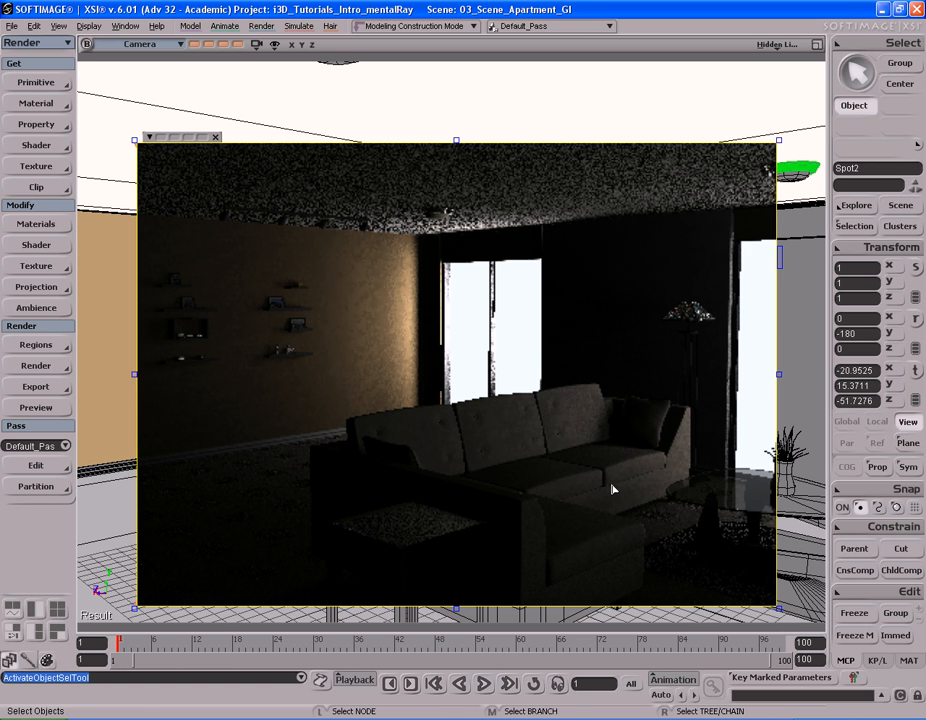
key("q")
middle_click(582, 404)
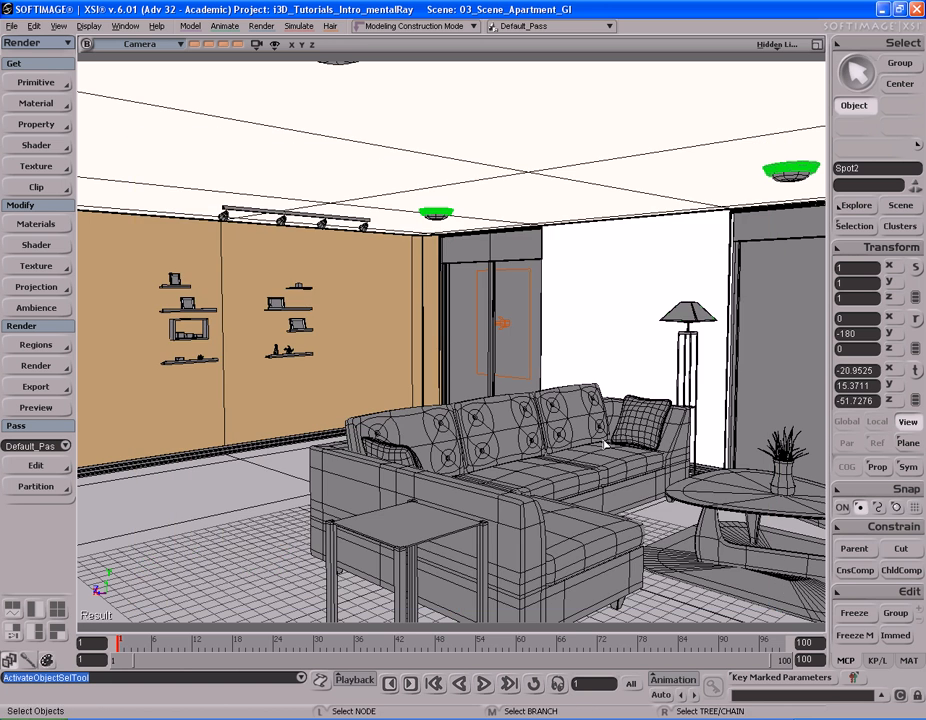
Recall the second stored camera view, render a preview region of the window corner of the living room, and hide it
left_click(209, 44)
key("q")
left_click_drag(107, 109, 727, 584)
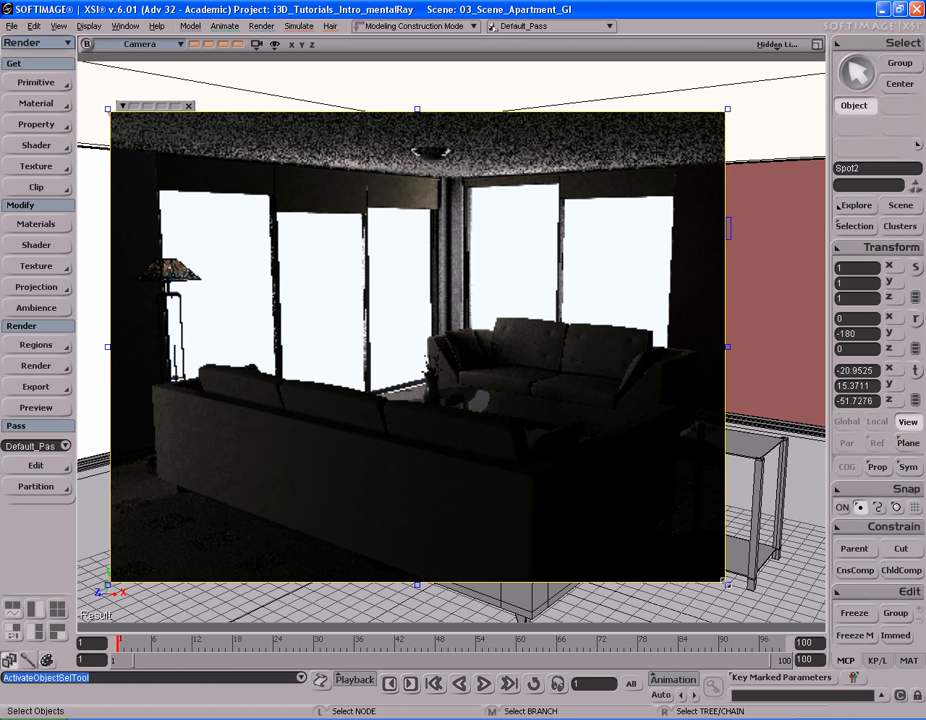
key("q")
middle_click(759, 350)
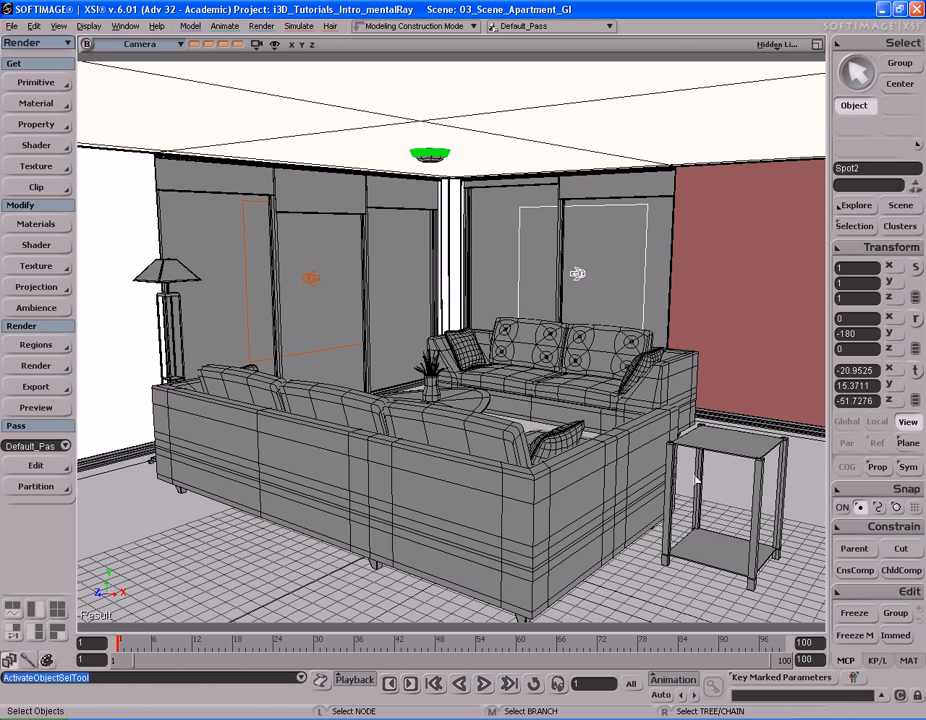
View the whole apartment with its lights from outside the corner and deselect the light
key("s")
right_click_drag(655, 351, 424, 350)
middle_click_drag(424, 350, 740, 369)
left_click_drag(740, 369, 664, 320)
right_click_drag(664, 320, 587, 339)
middle_click_drag(587, 339, 645, 322)
left_click_drag(645, 322, 654, 343)
right_click_drag(654, 343, 659, 331)
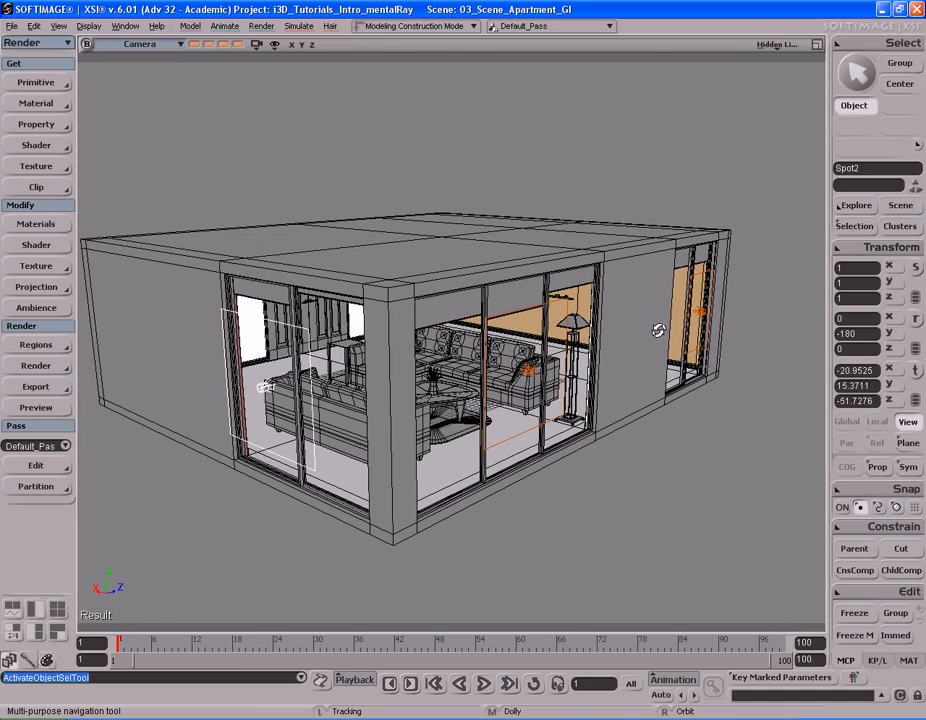
key("f")
key("a")
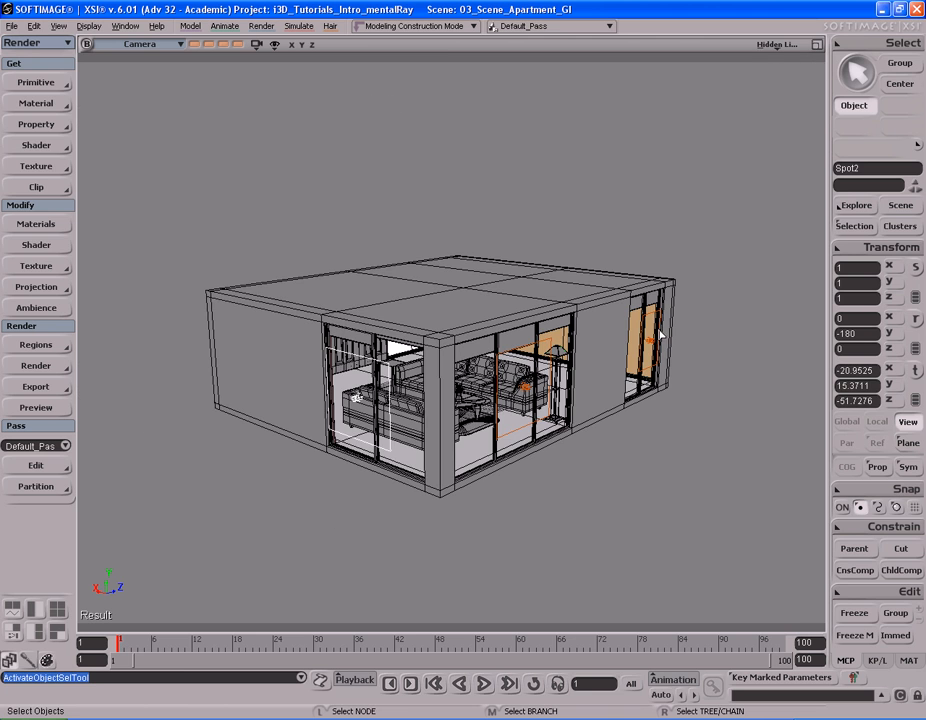
left_click(749, 355)
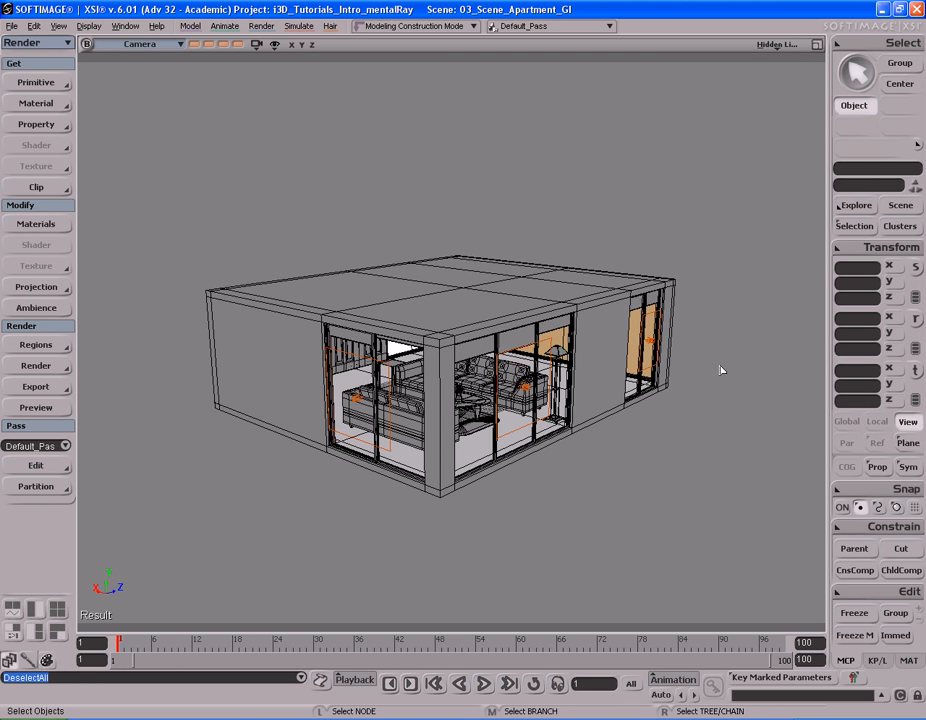